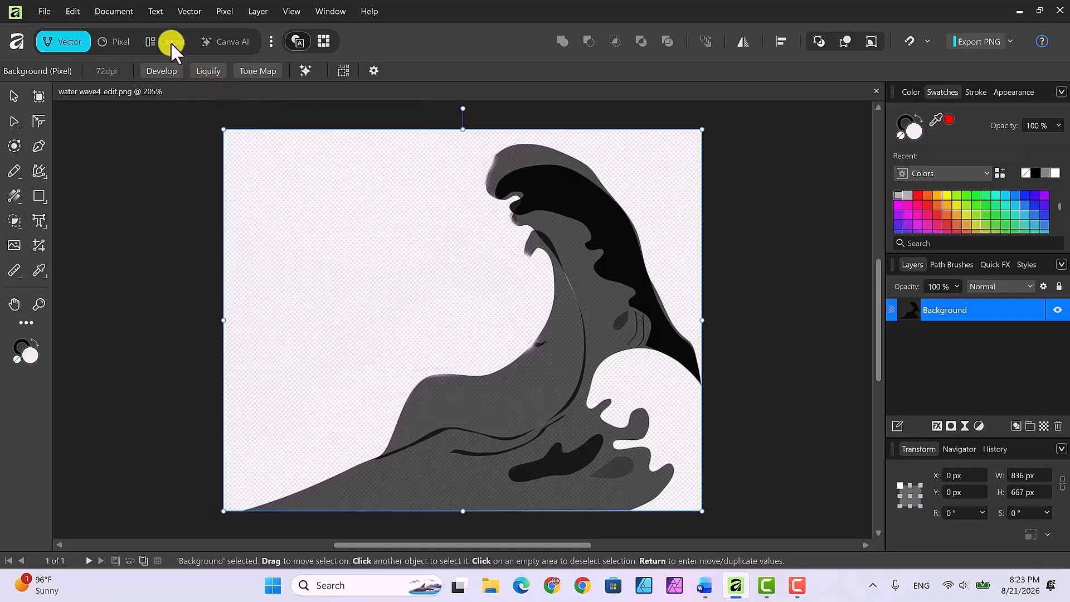
Image-trace the wave picture into vector curves with a 50% edge threshold and 40% curve fitting tolerance.
{"action": "left_click", "coordinate": [186, 12]}
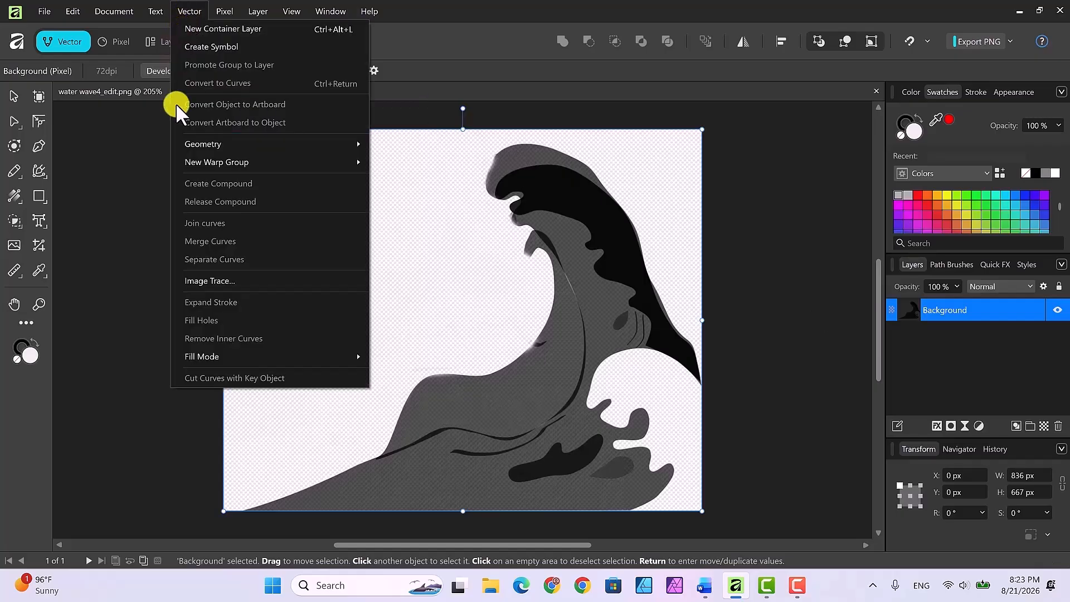
{"action": "left_click", "coordinate": [202, 279]}
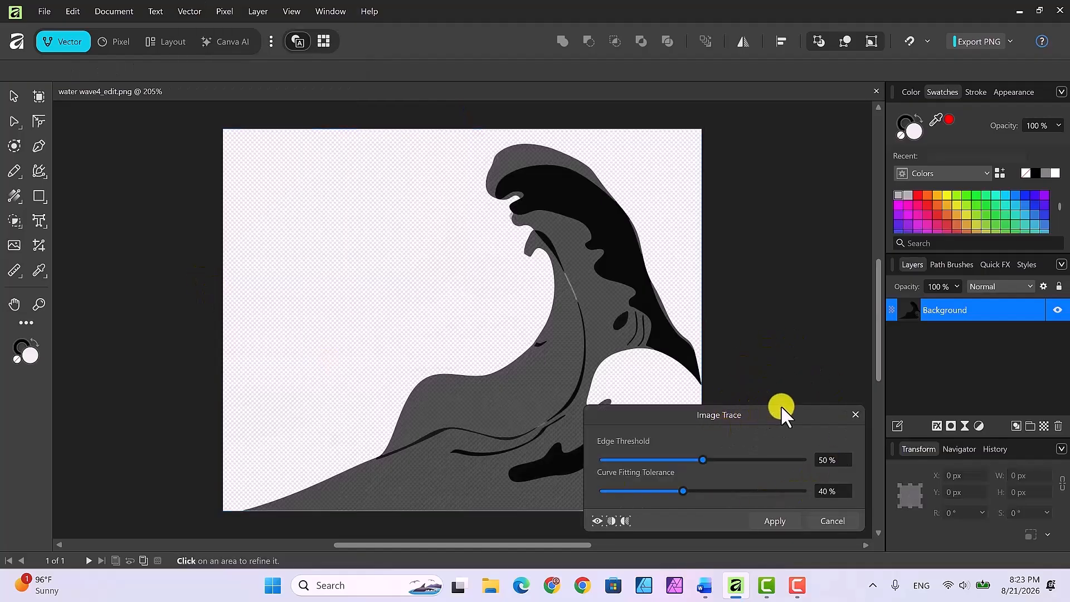
{"action": "left_click", "coordinate": [776, 520]}
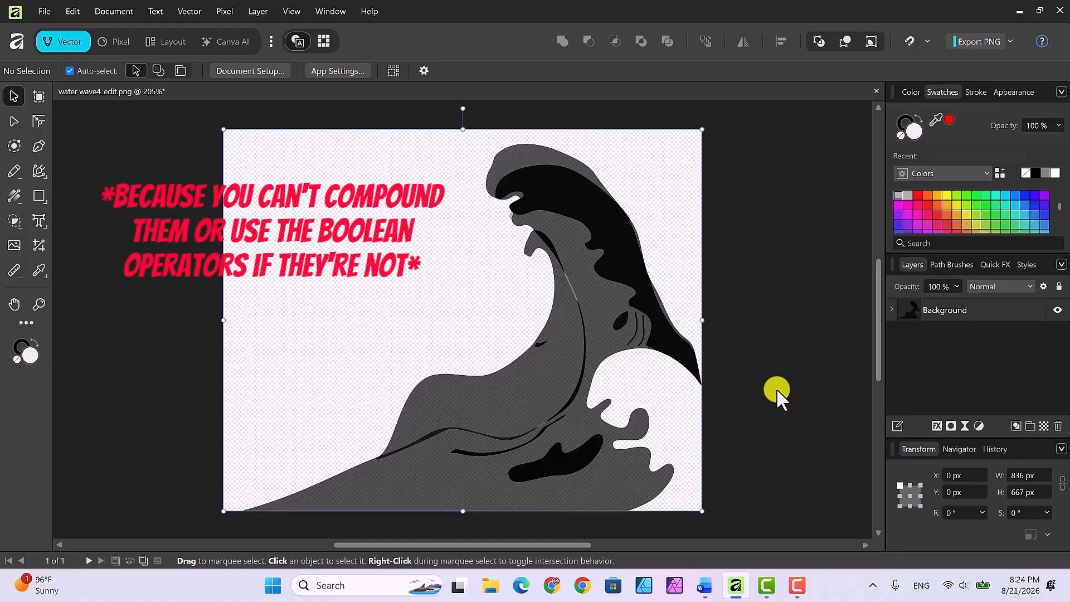
Expand the traced Background group and examine the nodes of its individual curves on the wave.
{"action": "left_click", "coordinate": [635, 299]}
{"action": "left_click", "coordinate": [892, 310]}
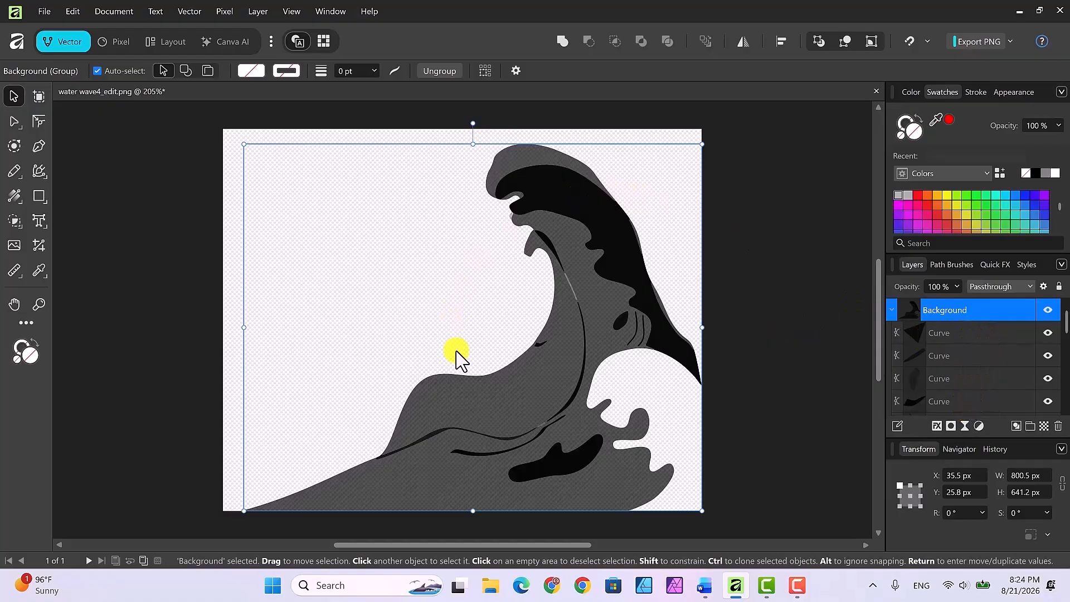
{"action": "left_click", "coordinate": [13, 121]}
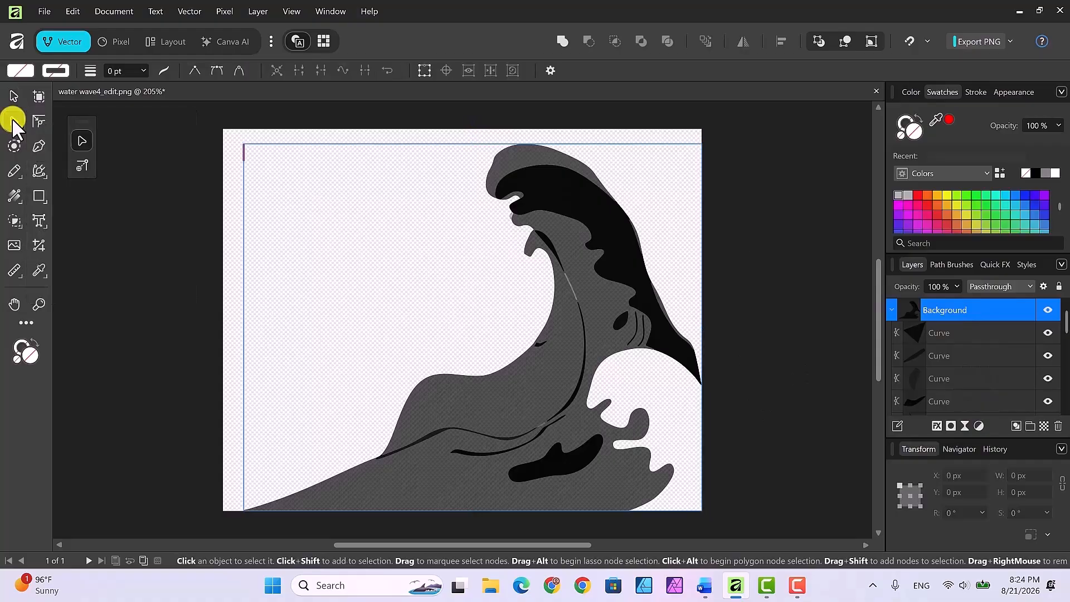
{"action": "left_click", "coordinate": [951, 333]}
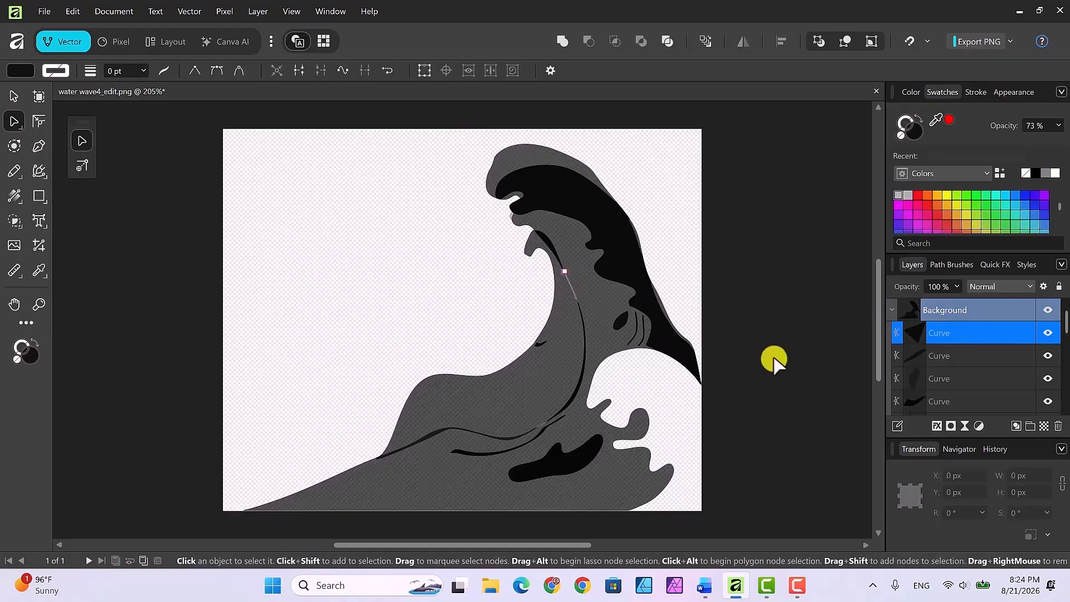
{"action": "left_click", "coordinate": [955, 357]}
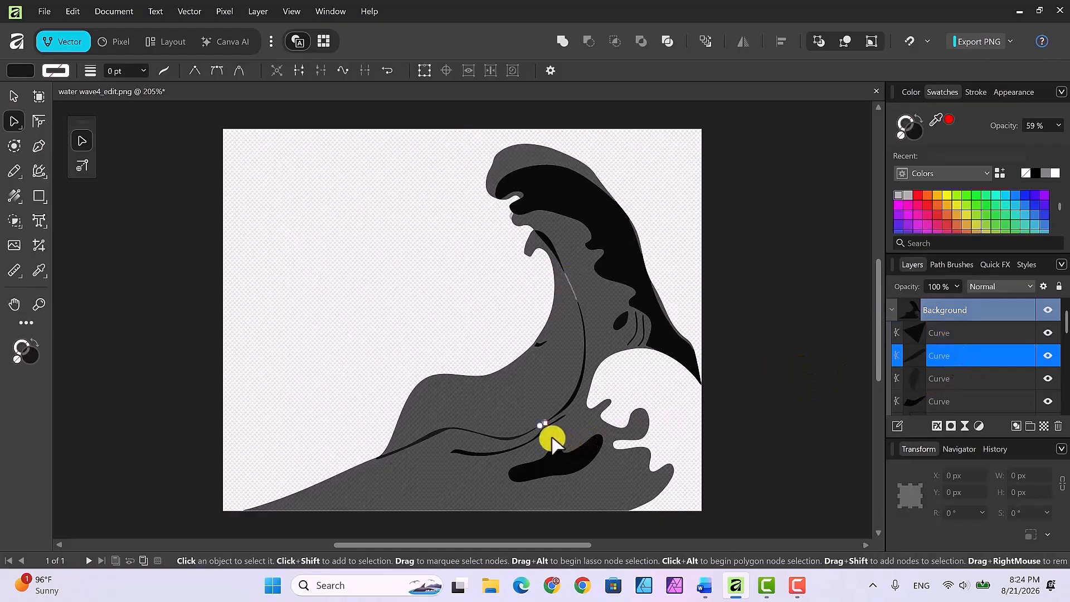
{"action": "left_click", "coordinate": [968, 378]}
{"action": "left_click", "coordinate": [966, 398]}
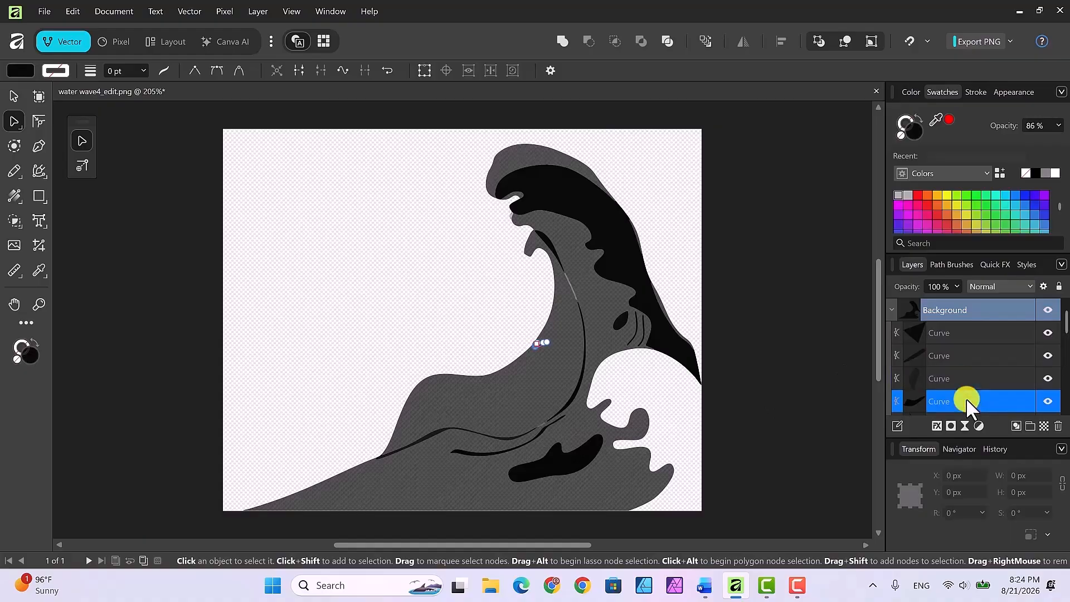
{"action": "scroll", "coordinate": [982, 363], "scroll_direction": "down", "scroll_amount": 1}
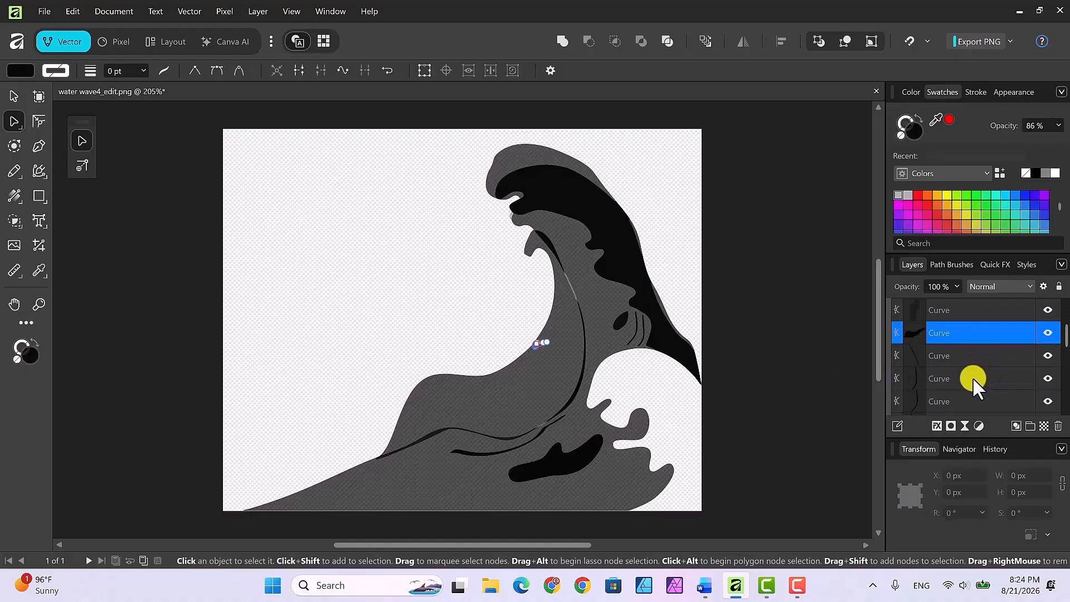
{"action": "left_click", "coordinate": [973, 377]}
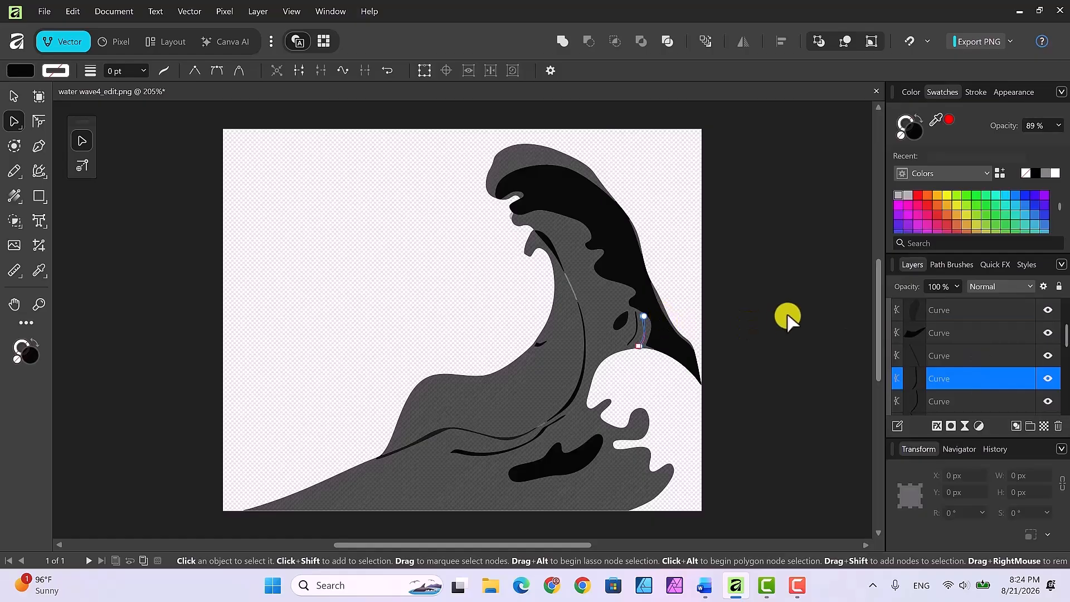
{"action": "scroll", "coordinate": [995, 340], "scroll_direction": "up", "scroll_amount": 1}
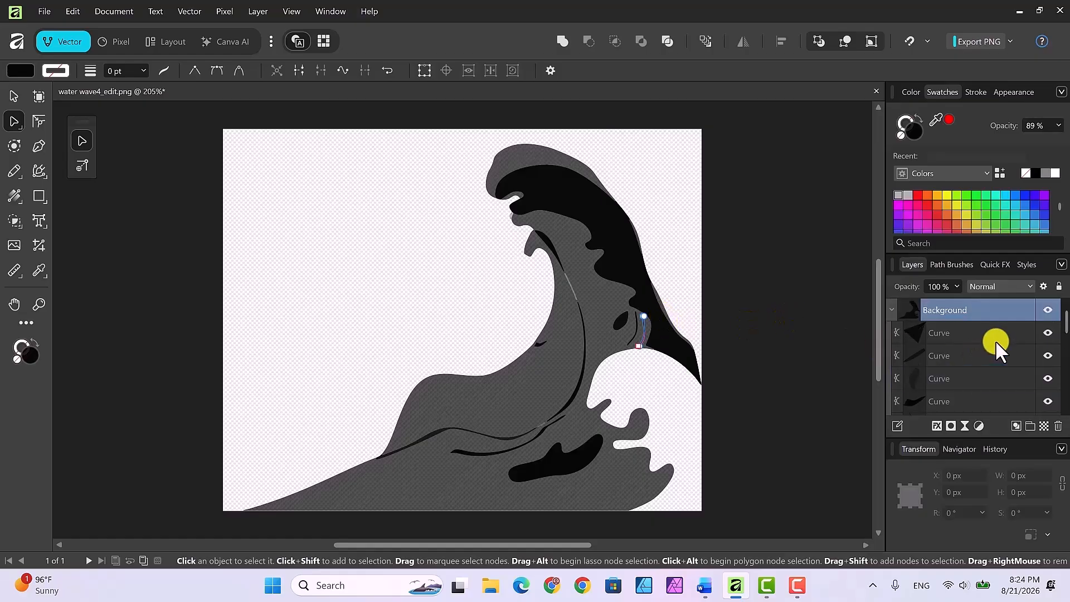
{"action": "left_click", "coordinate": [892, 311]}
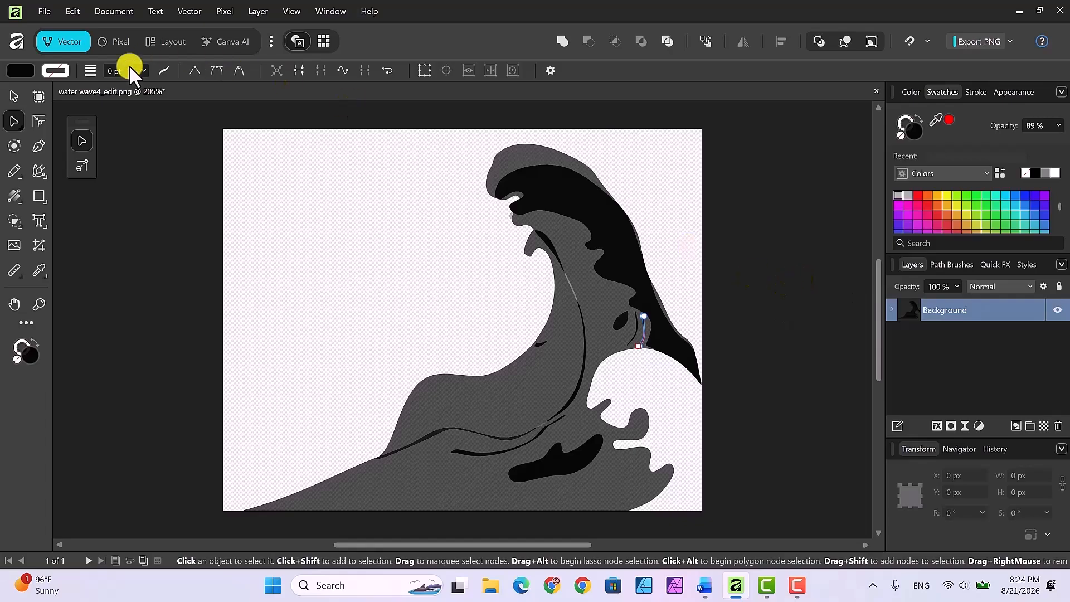
{"action": "left_click", "coordinate": [13, 94]}
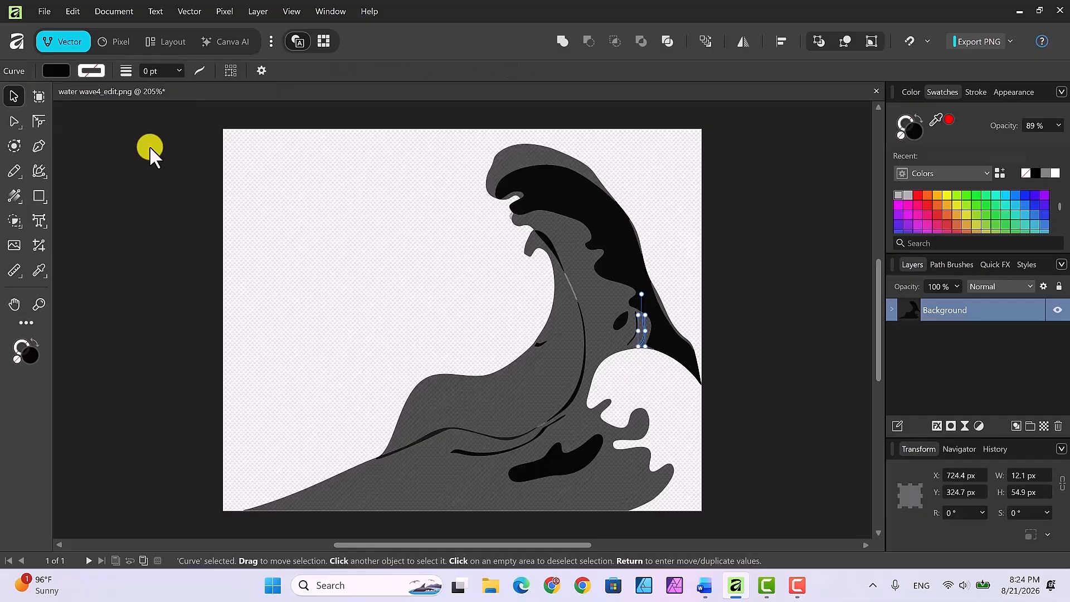
{"action": "left_click", "coordinate": [727, 340]}
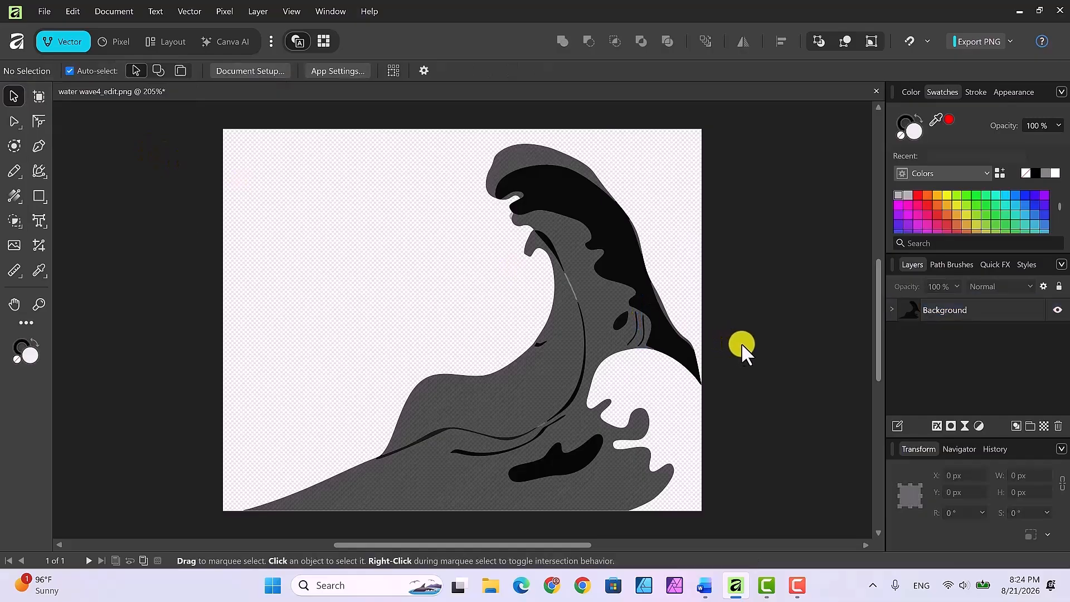
Fill the traced wave group with solid black and scale it to about 683 × 547 px near the canvas's lower-right corner.
{"action": "left_click", "coordinate": [988, 307]}
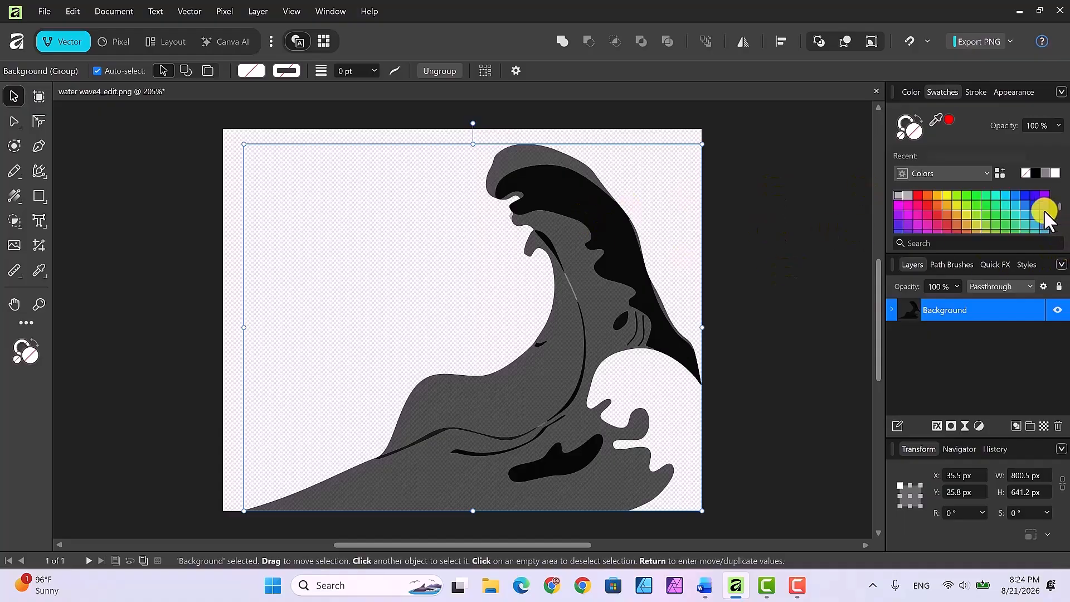
{"action": "left_click", "coordinate": [1037, 173]}
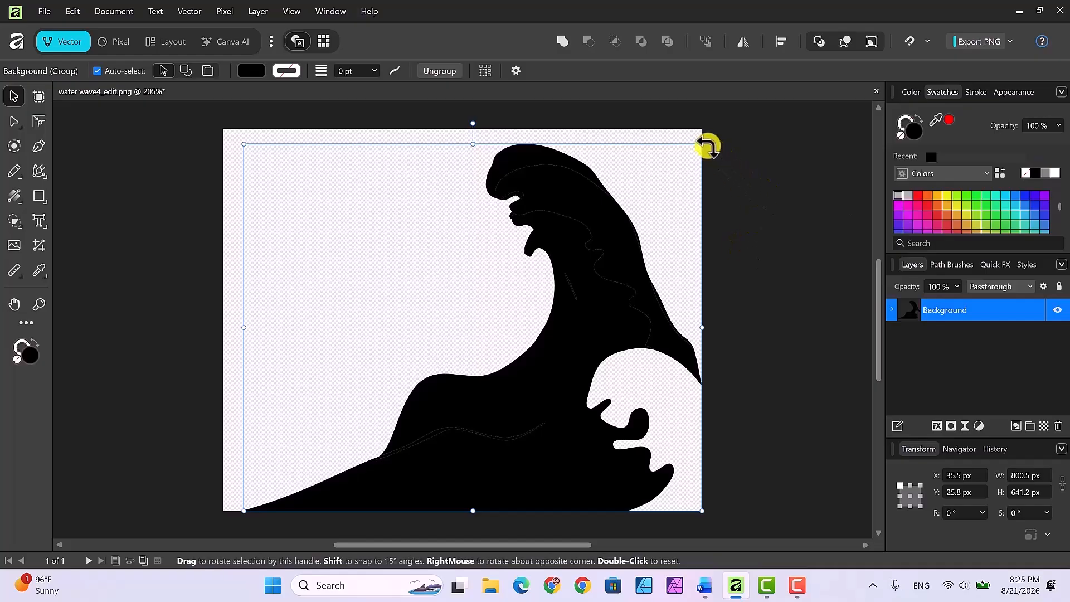
{"action": "left_click_drag", "start_coordinate": [702, 144], "coordinate": [642, 208]}
{"action": "left_click_drag", "start_coordinate": [530, 294], "coordinate": [610, 295]}
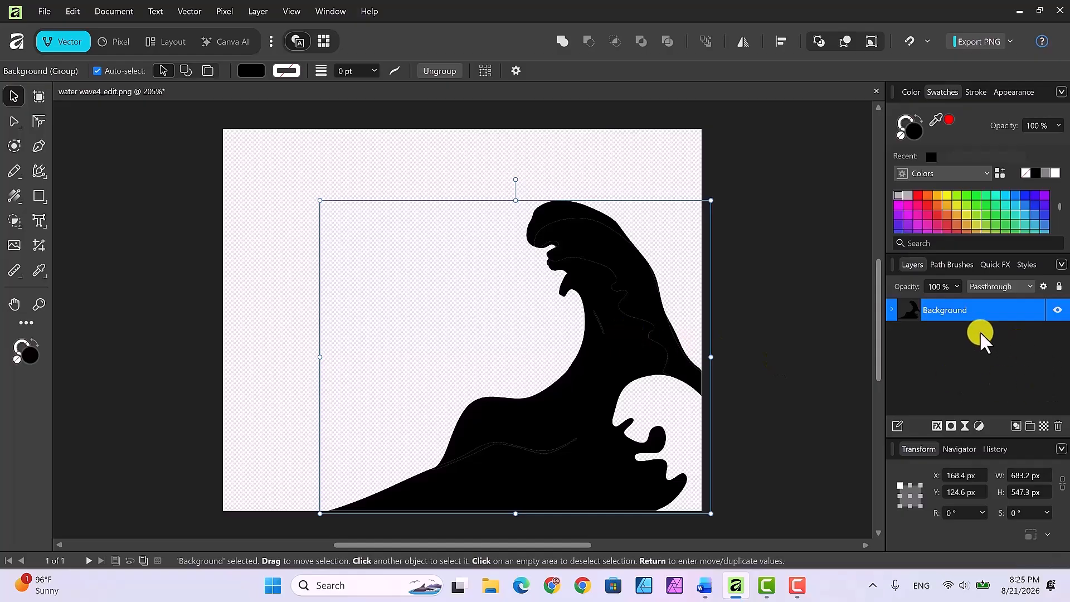
Rename the Background group layer as "wave".
{"action": "double_click", "coordinate": [952, 313]}
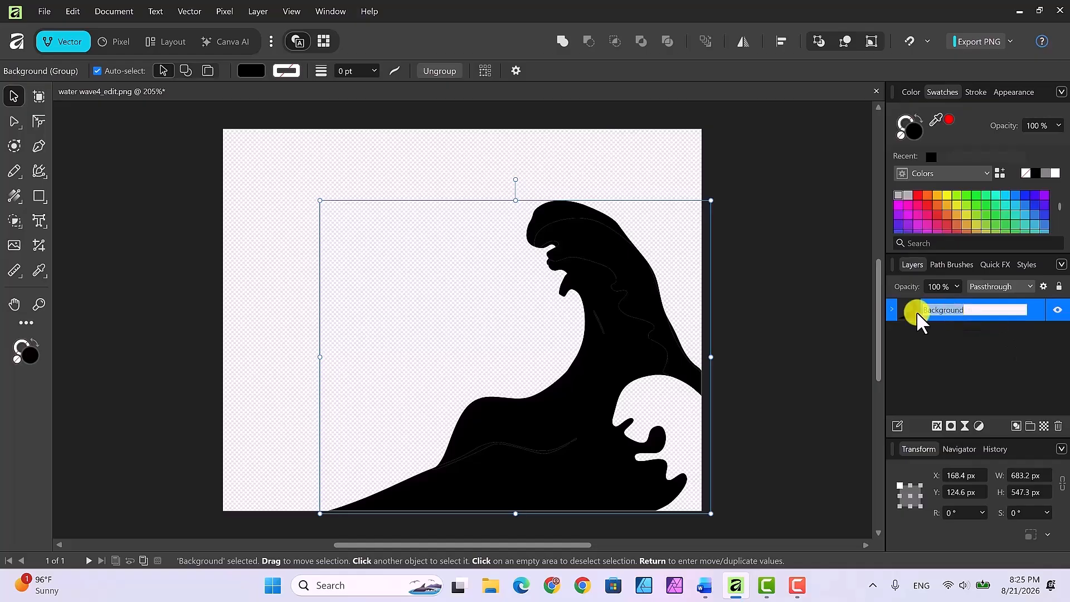
{"action": "type", "text": "wa"}
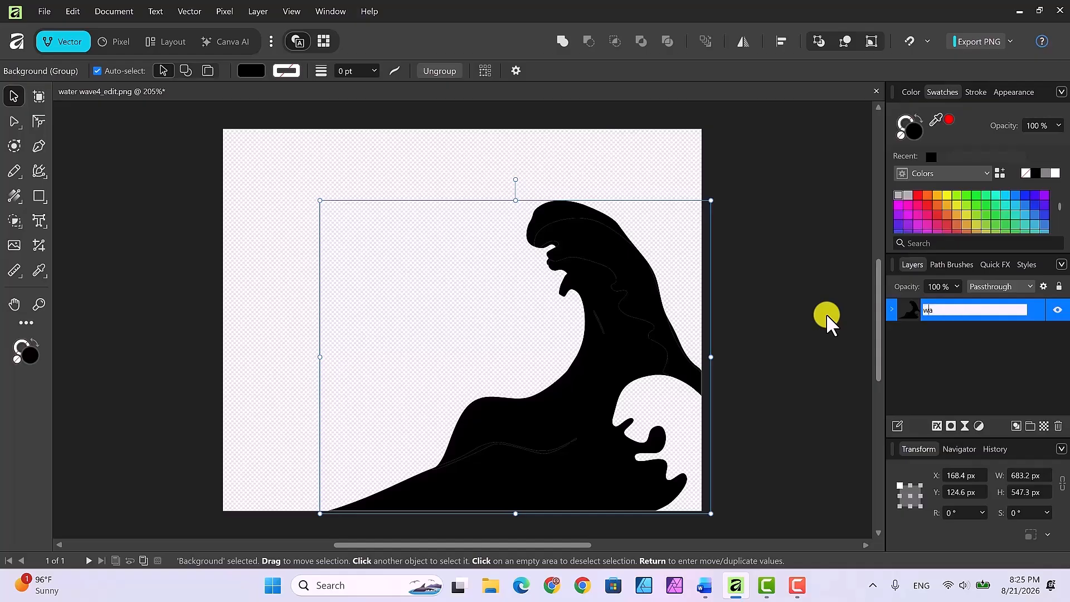
{"action": "type", "text": "ve"}
{"action": "key", "text": "Return"}
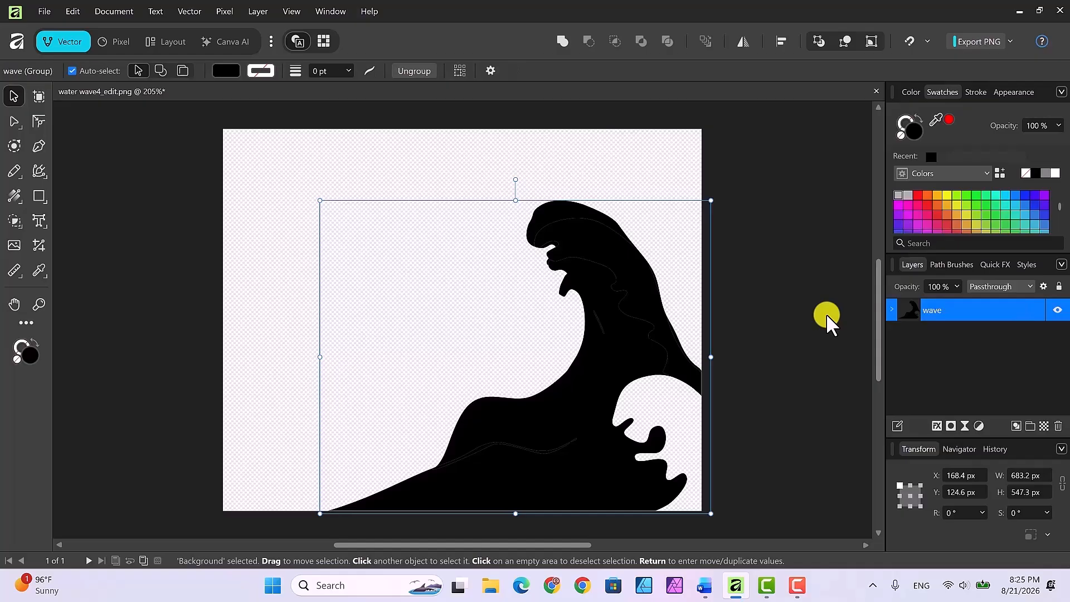
Duplicate the wave group and move the copy about 219 px to the left of the original.
{"action": "right_click", "coordinate": [968, 310]}
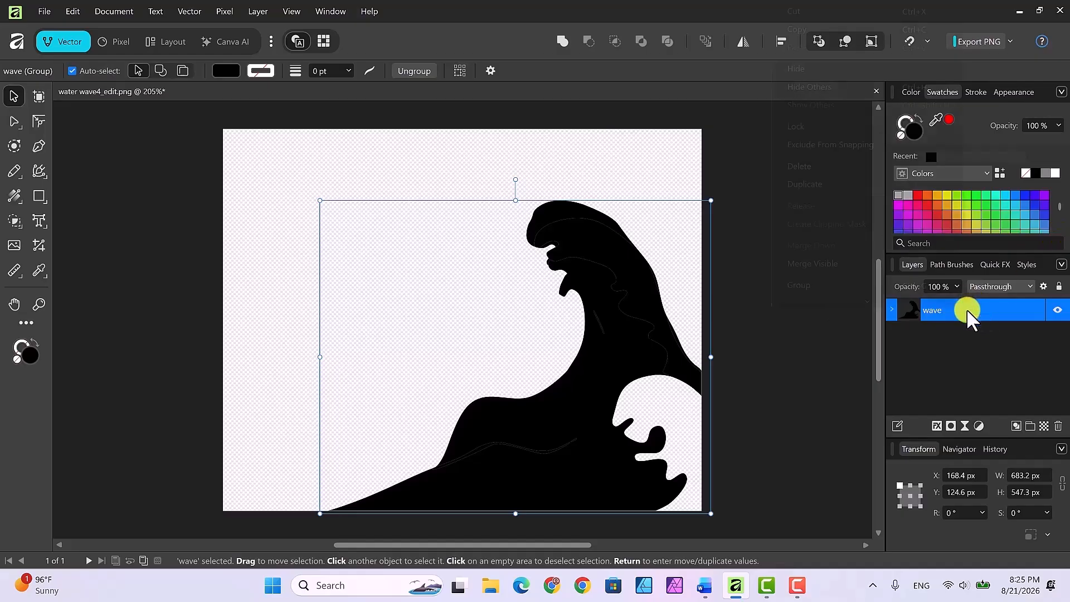
{"action": "left_click", "coordinate": [811, 180]}
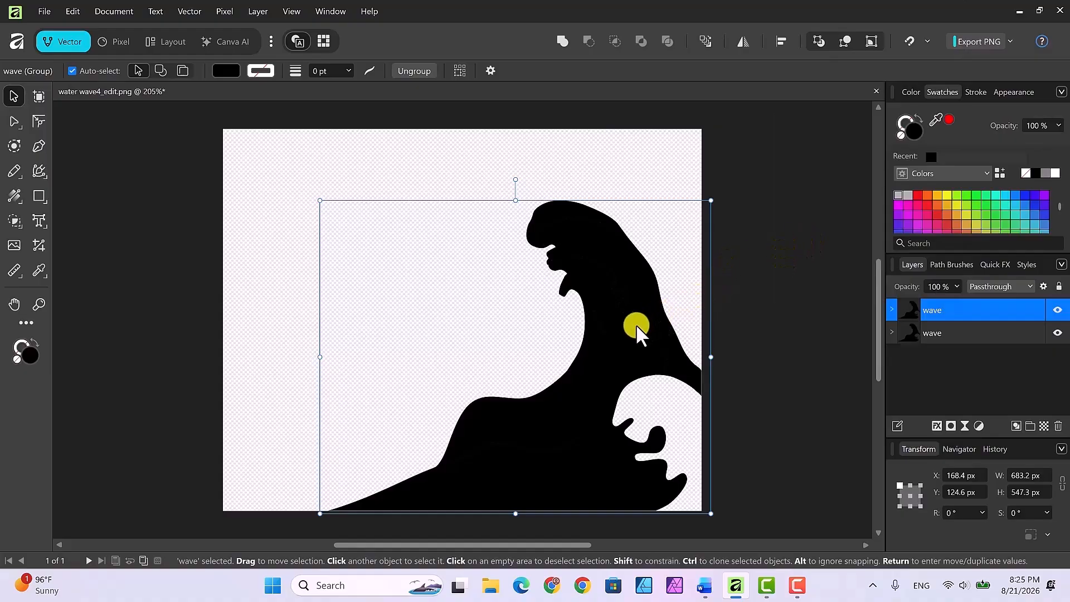
{"action": "left_click_drag", "start_coordinate": [638, 329], "coordinate": [507, 328]}
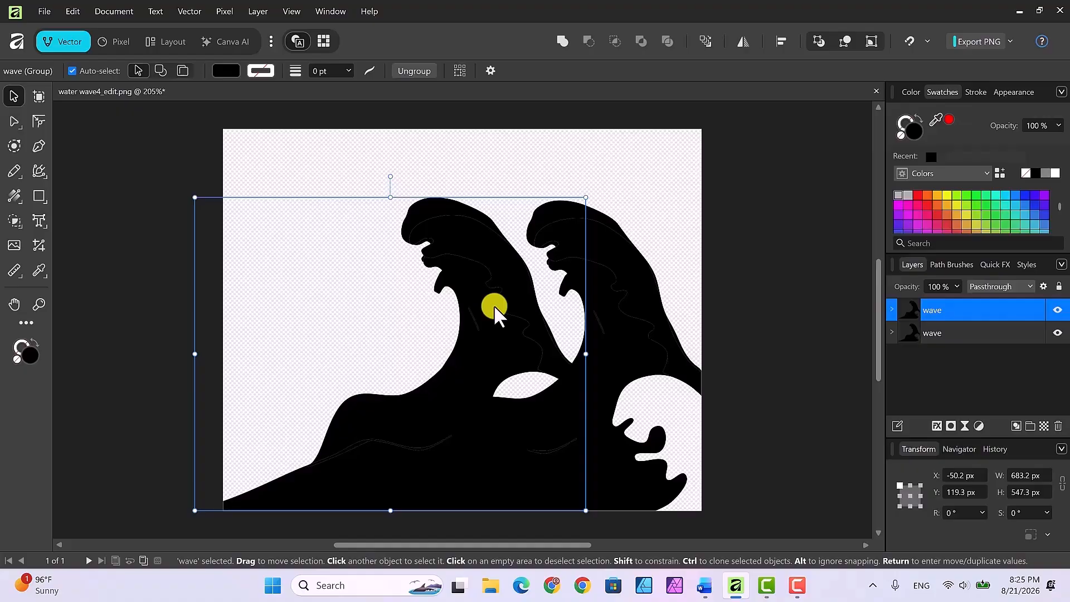
Flip the copied wave horizontally and position it as a mirror image overlapping the original at the canvas's centre.
{"action": "right_click", "coordinate": [496, 312]}
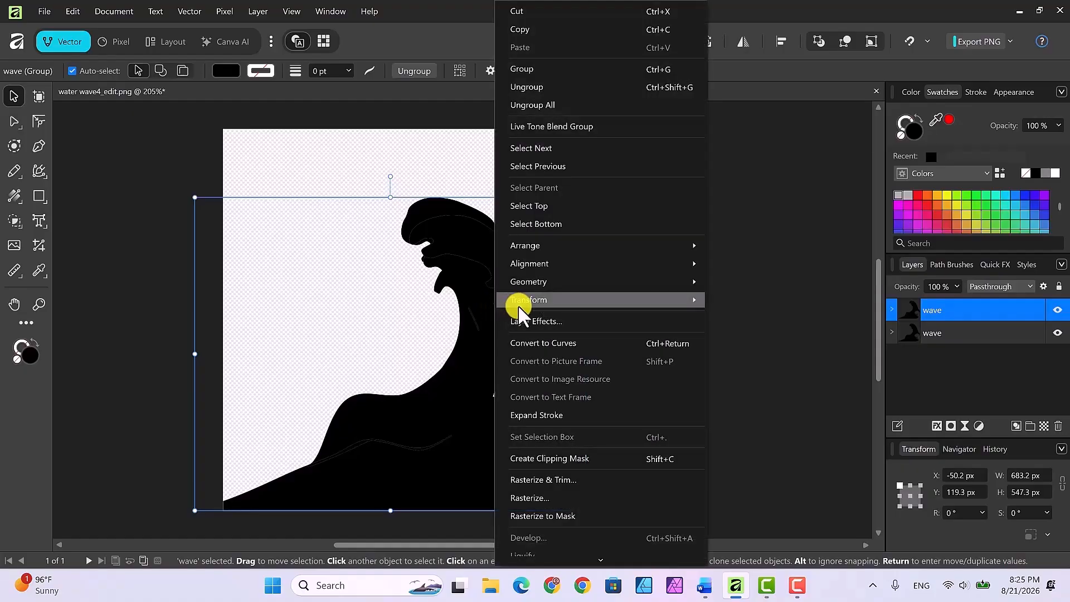
{"action": "mouse_move", "coordinate": [576, 307]}
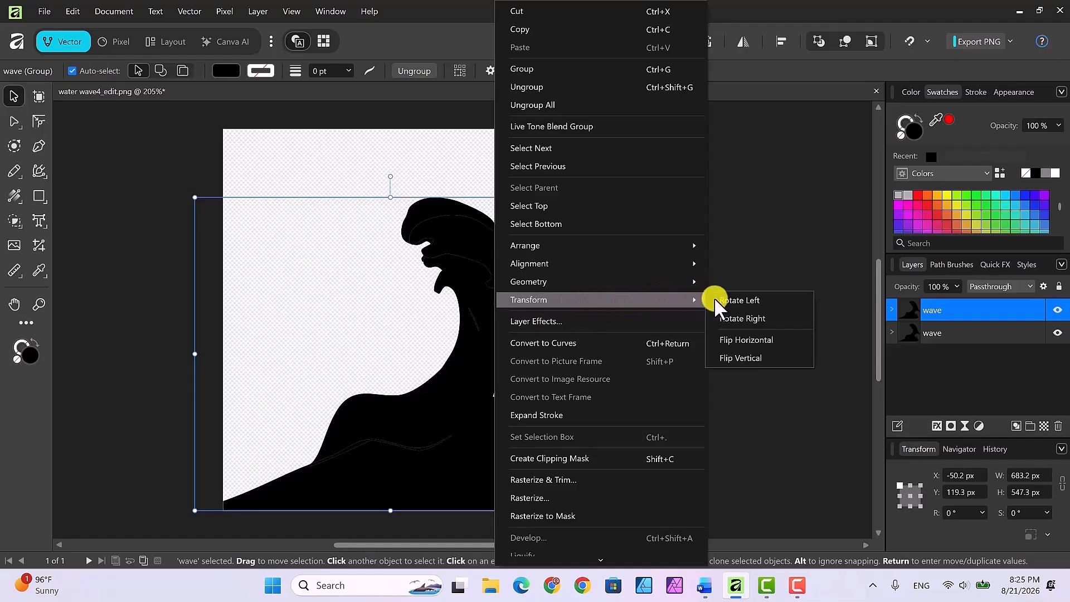
{"action": "left_click", "coordinate": [760, 342]}
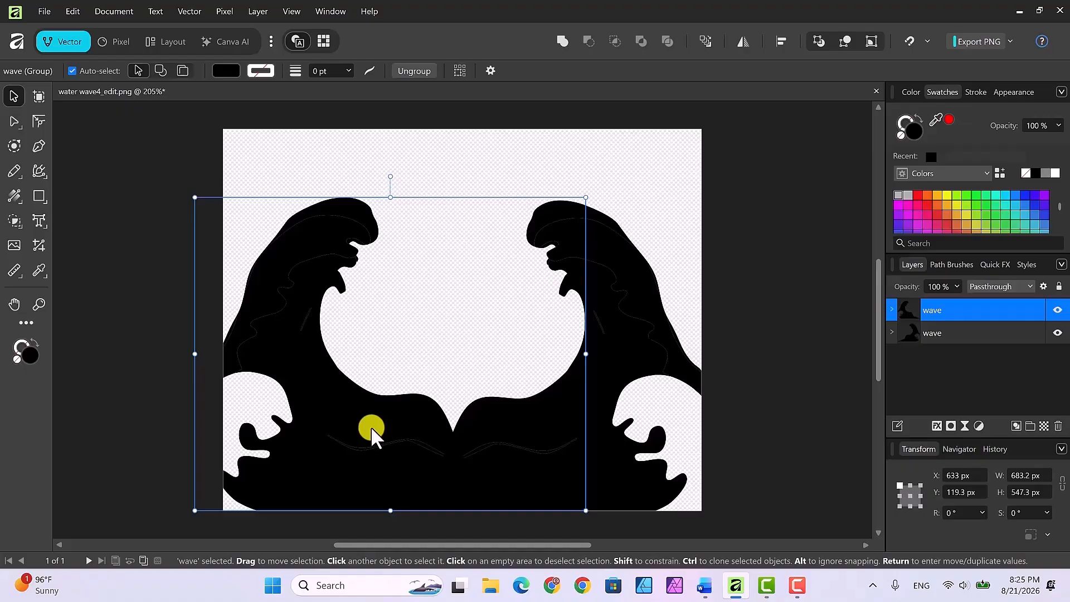
{"action": "left_click_drag", "start_coordinate": [372, 429], "coordinate": [392, 438]}
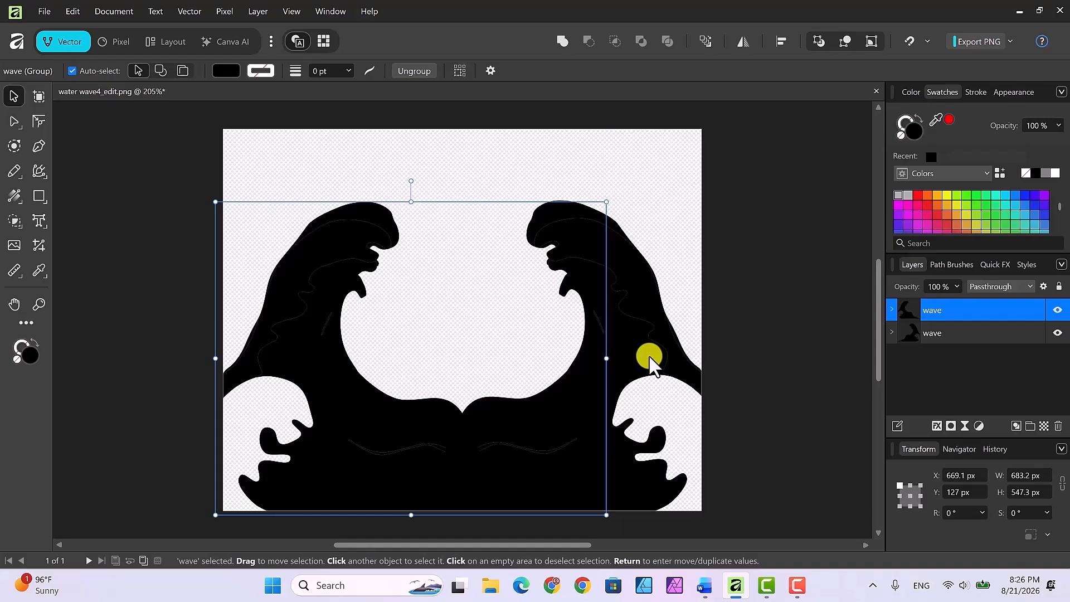
Select both wave groups and merge them into a single curve with the Boolean Add operation.
{"action": "left_click", "coordinate": [894, 310]}
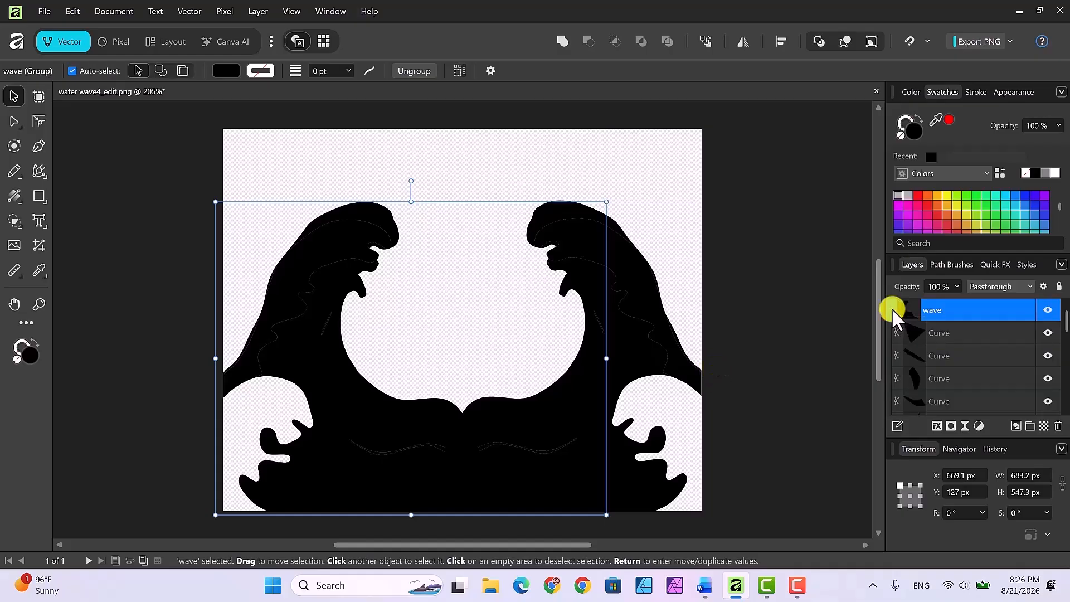
{"action": "left_click", "coordinate": [894, 310]}
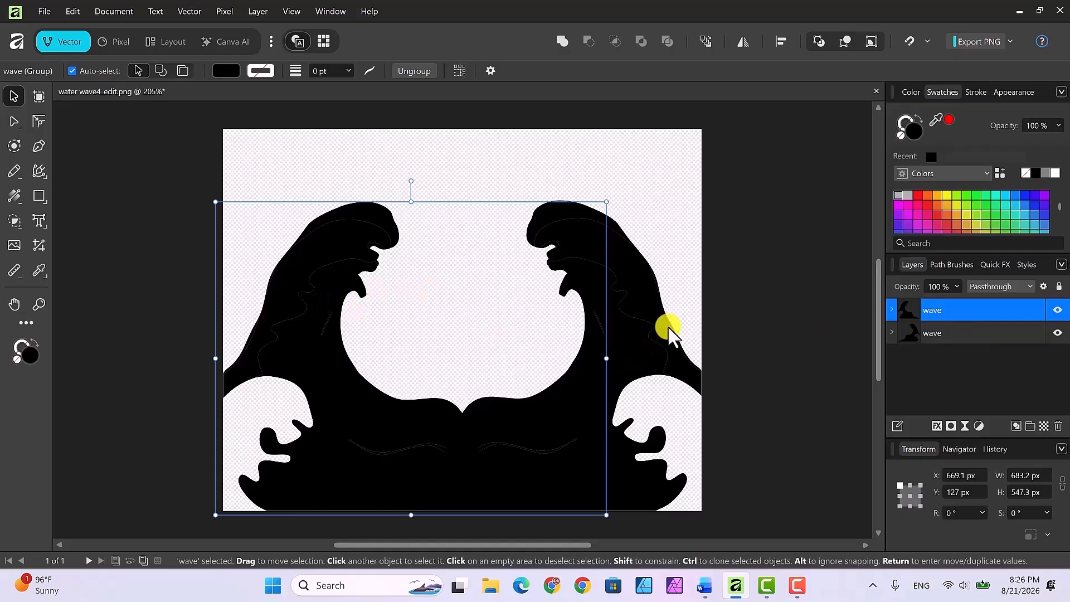
{"action": "left_click", "coordinate": [967, 333], "text": "shift"}
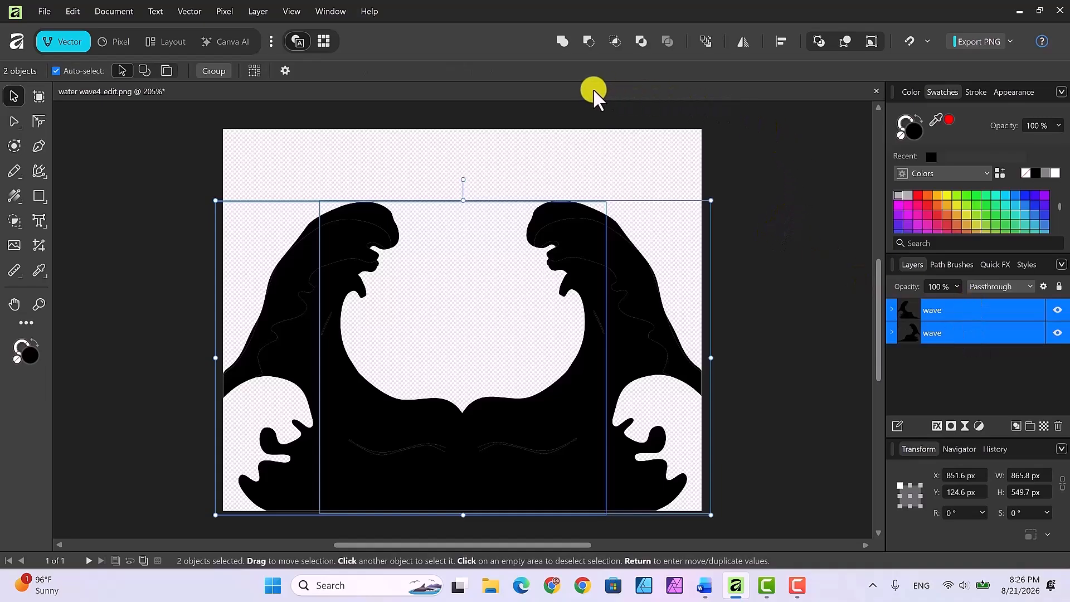
{"action": "left_click", "coordinate": [562, 42]}
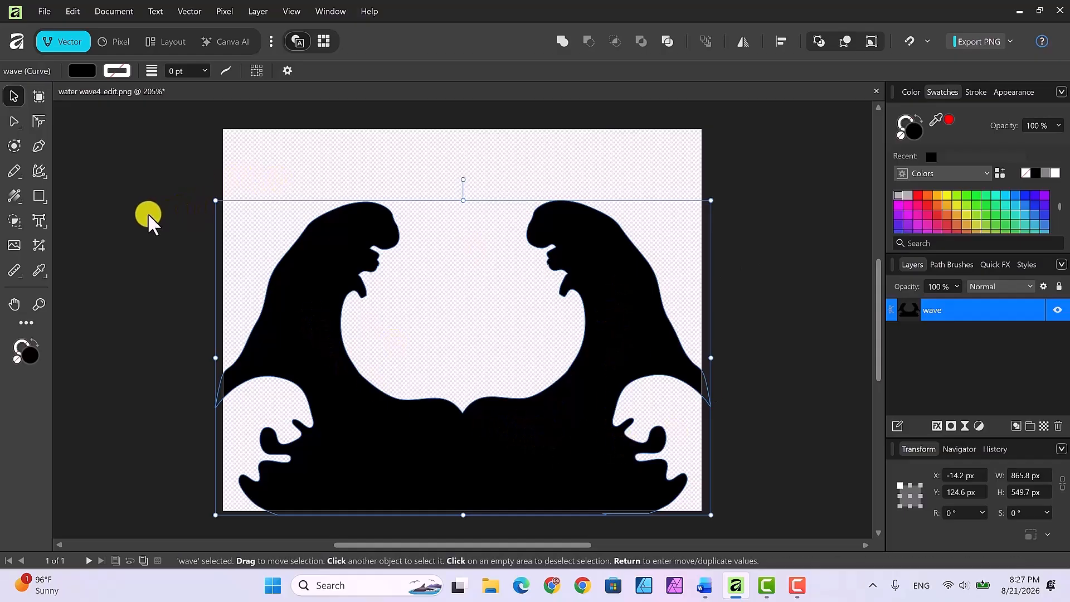
Examine the nodes around the outline of the merged wave curve.
{"action": "left_click", "coordinate": [14, 122]}
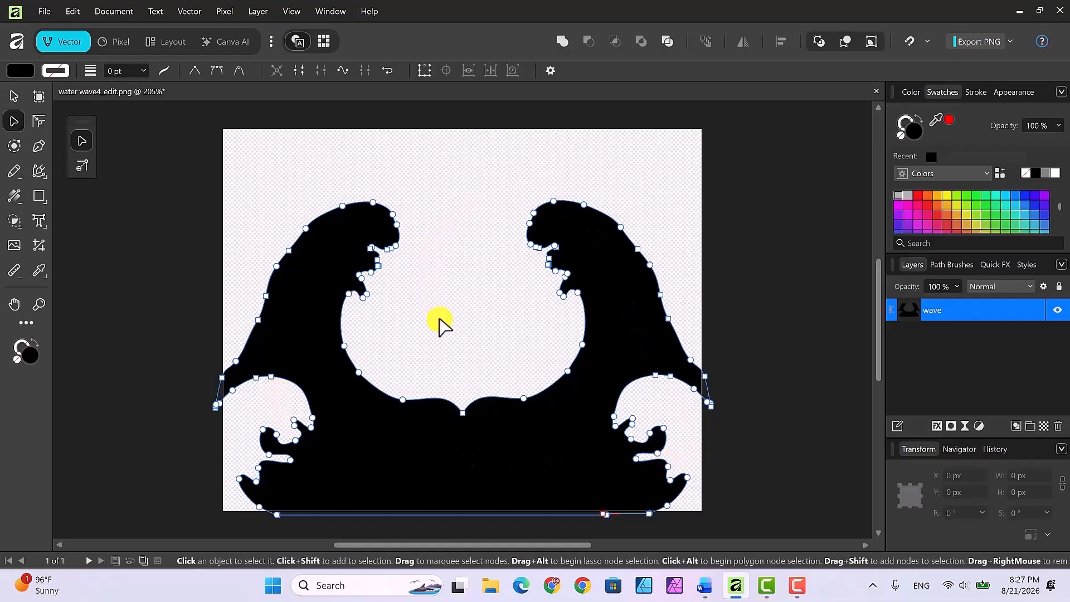
{"action": "left_click", "coordinate": [13, 96]}
{"action": "left_click", "coordinate": [568, 212]}
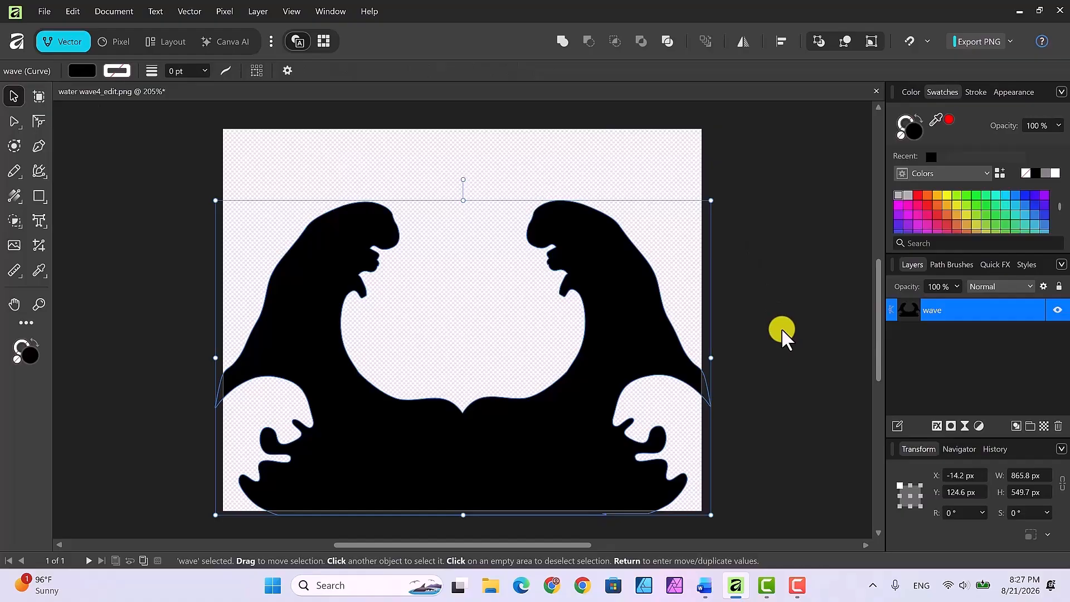
Draw a rectangle about 841 × 667 px covering the whole canvas.
{"action": "left_click", "coordinate": [101, 178]}
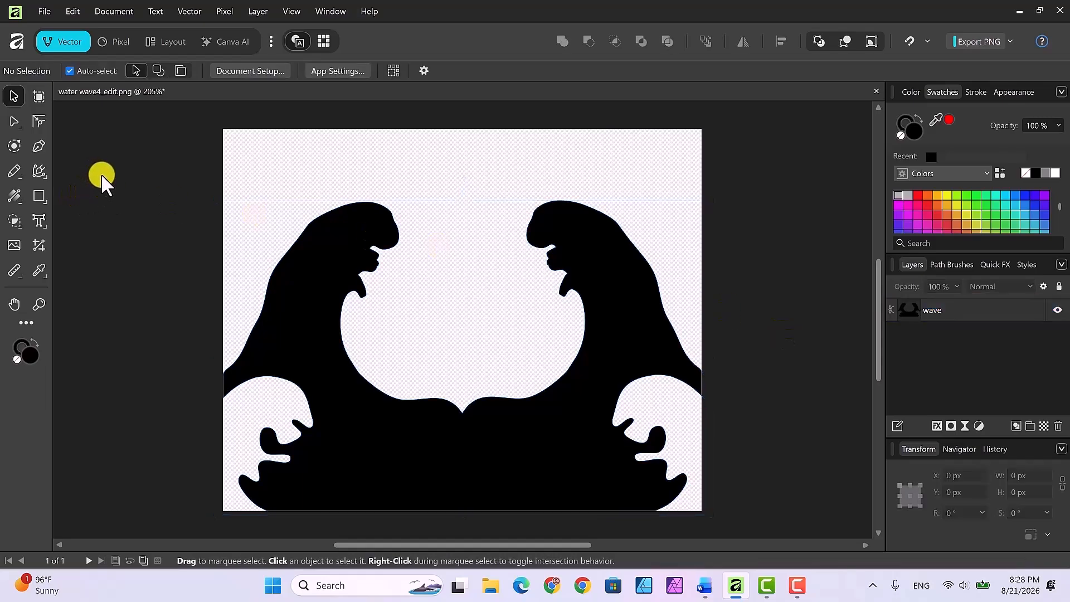
{"action": "left_click", "coordinate": [39, 196]}
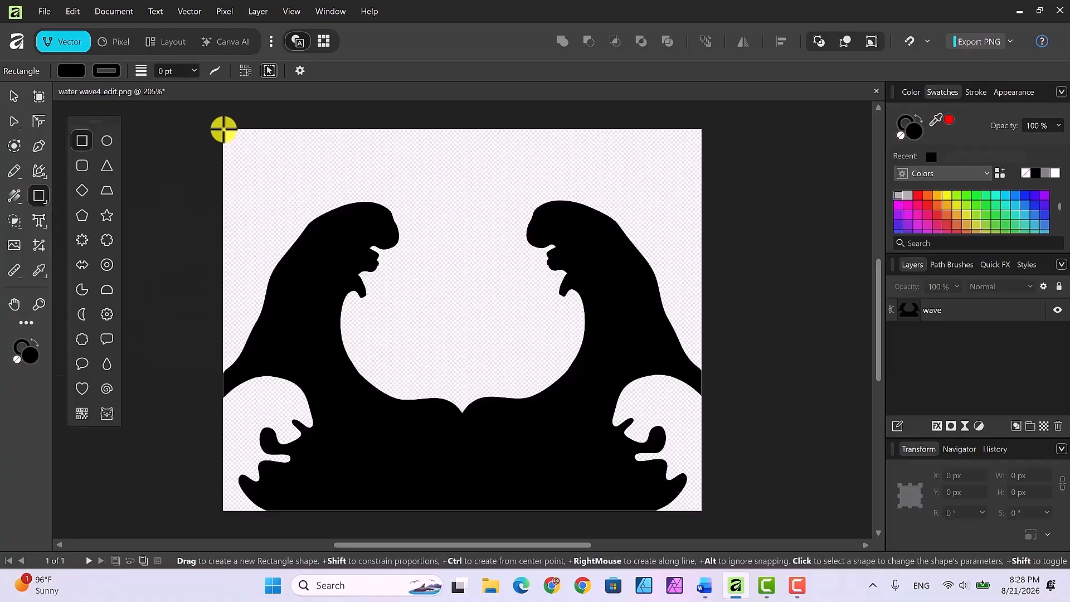
{"action": "left_click_drag", "start_coordinate": [223, 129], "coordinate": [706, 511]}
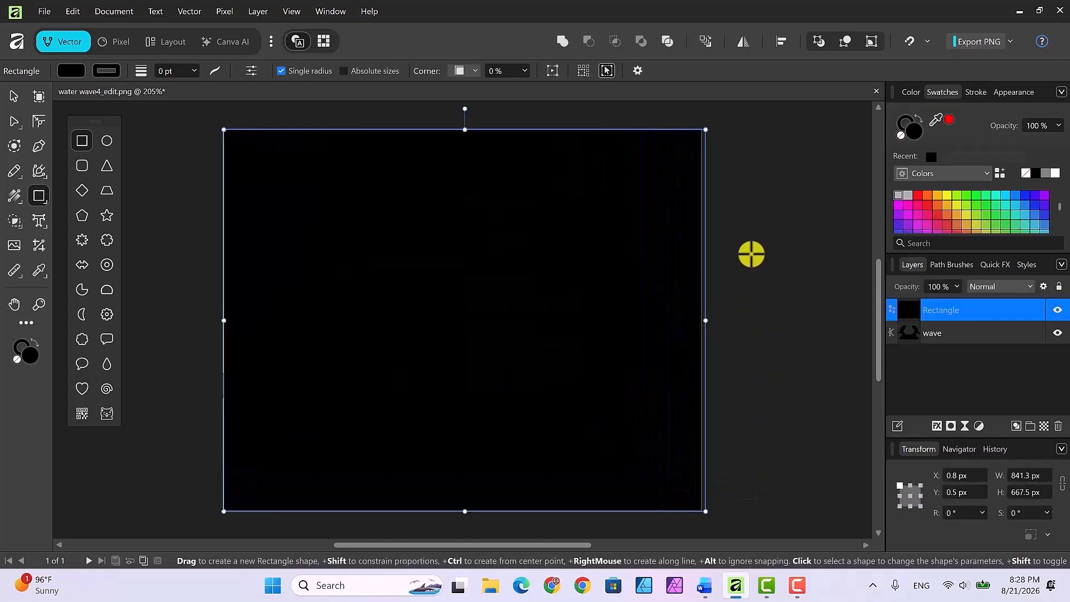
Move the rectangle beneath the wave layer and give it a light grey fill with no stroke.
{"action": "left_click_drag", "start_coordinate": [965, 310], "coordinate": [967, 349]}
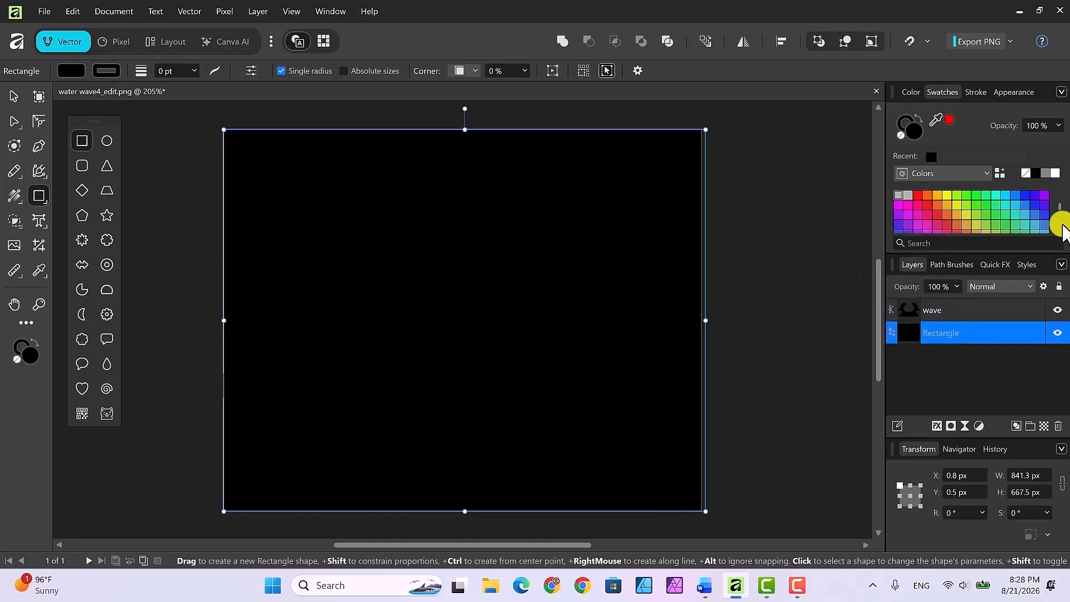
{"action": "left_click", "coordinate": [908, 195]}
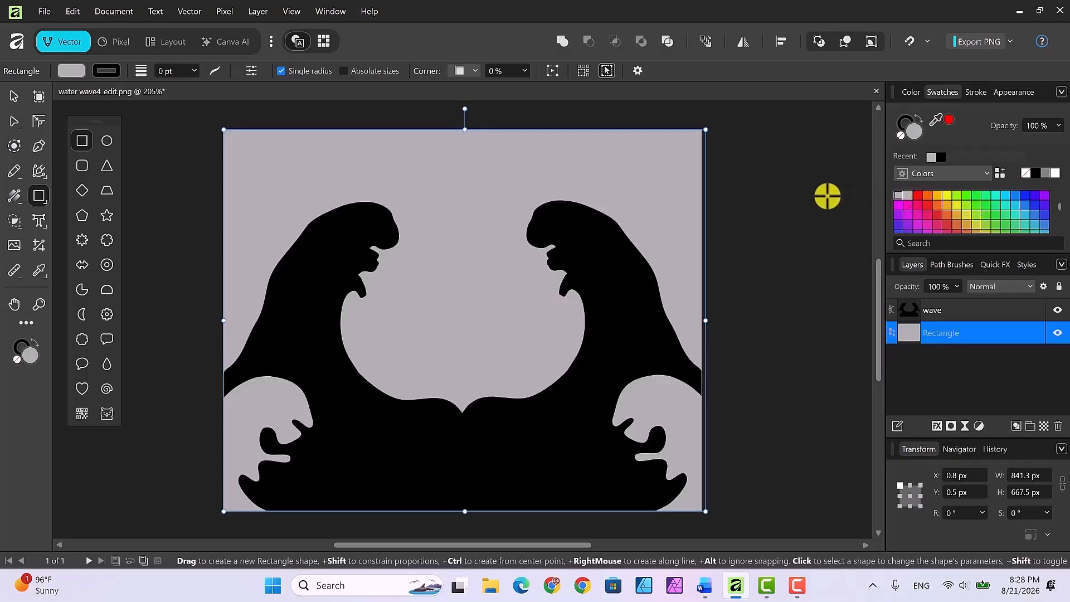
{"action": "left_click", "coordinate": [910, 131]}
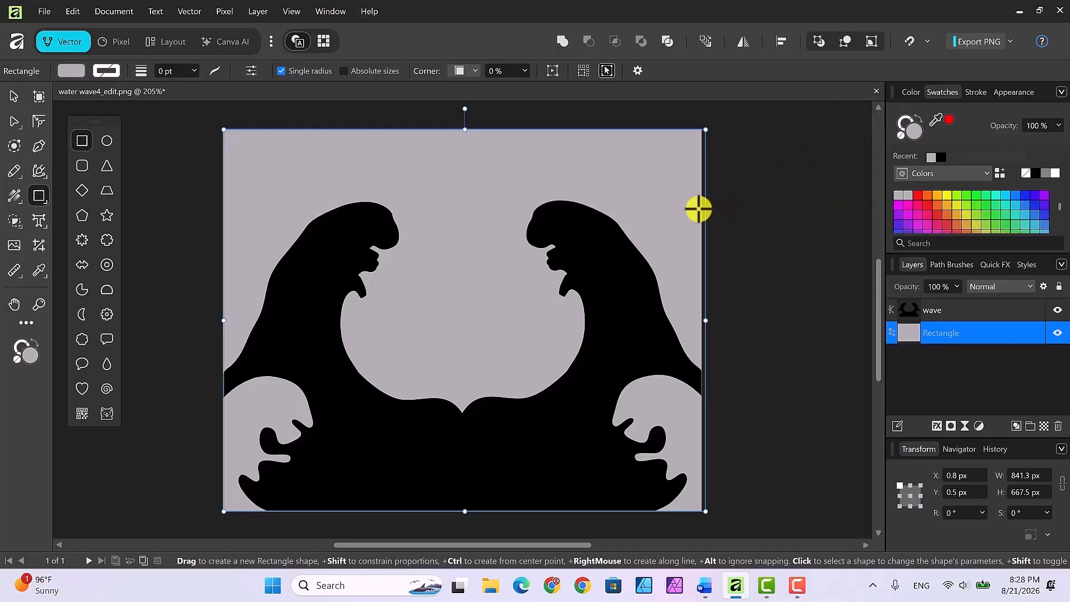
Start placing image files and browse to the dolphins folder inside dissolving objects_compound.
{"action": "left_click", "coordinate": [43, 12]}
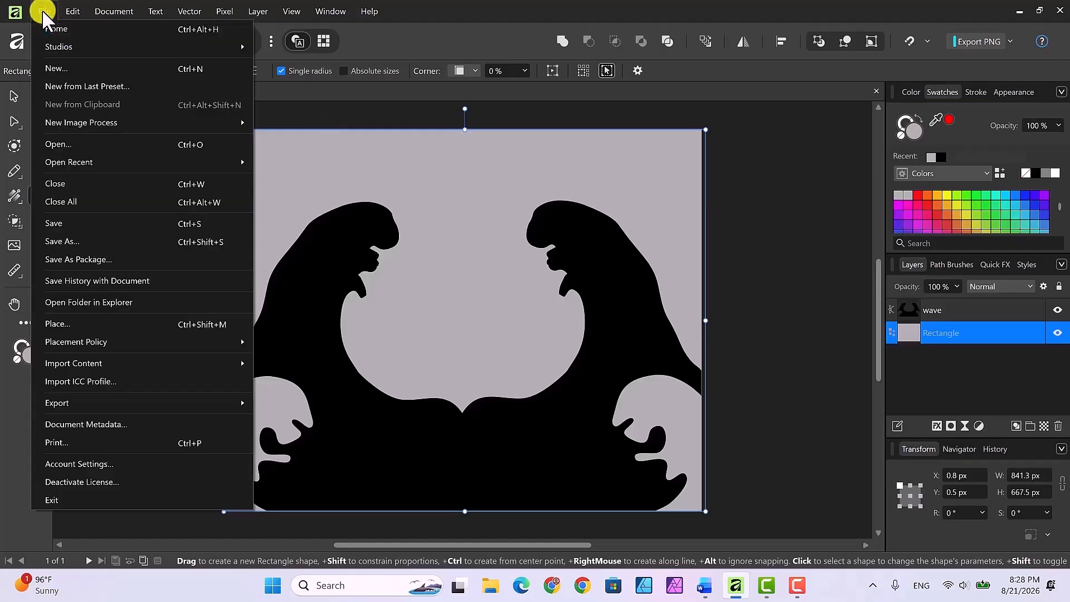
{"action": "left_click", "coordinate": [56, 322]}
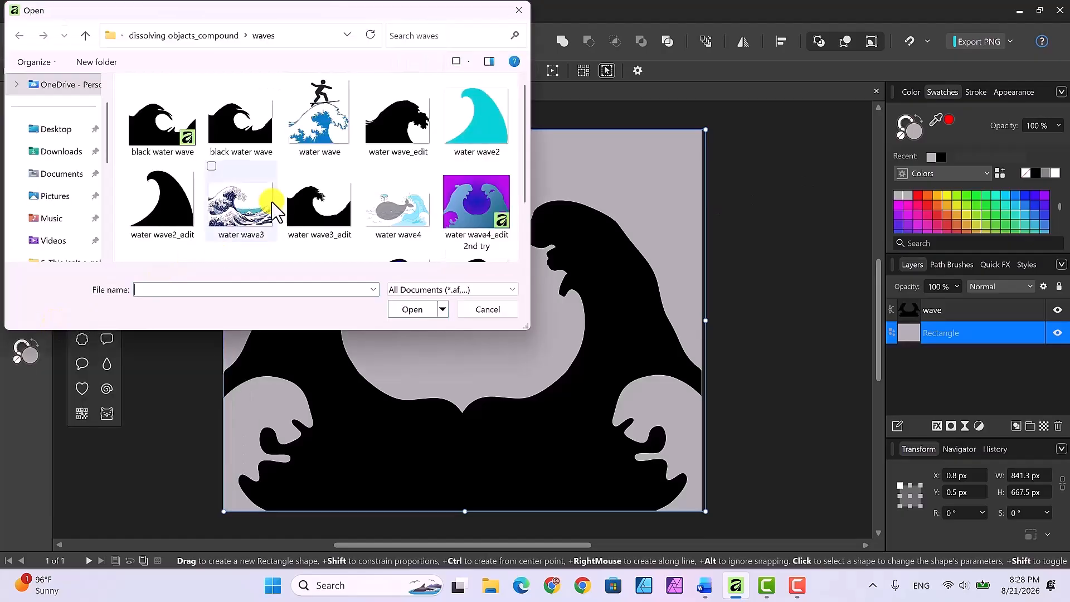
{"action": "left_click", "coordinate": [188, 37]}
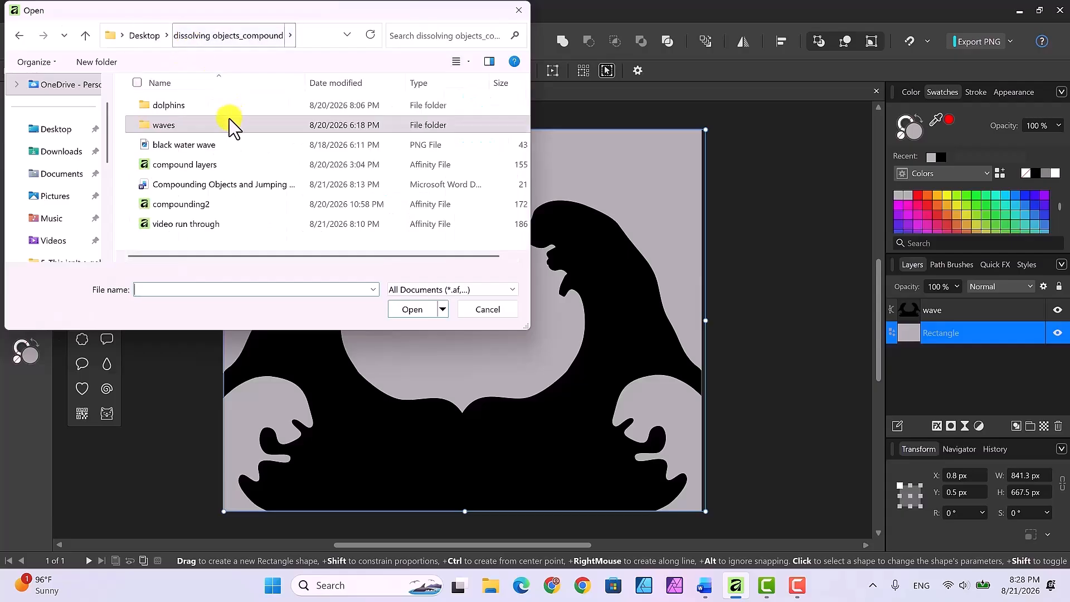
{"action": "double_click", "coordinate": [150, 107]}
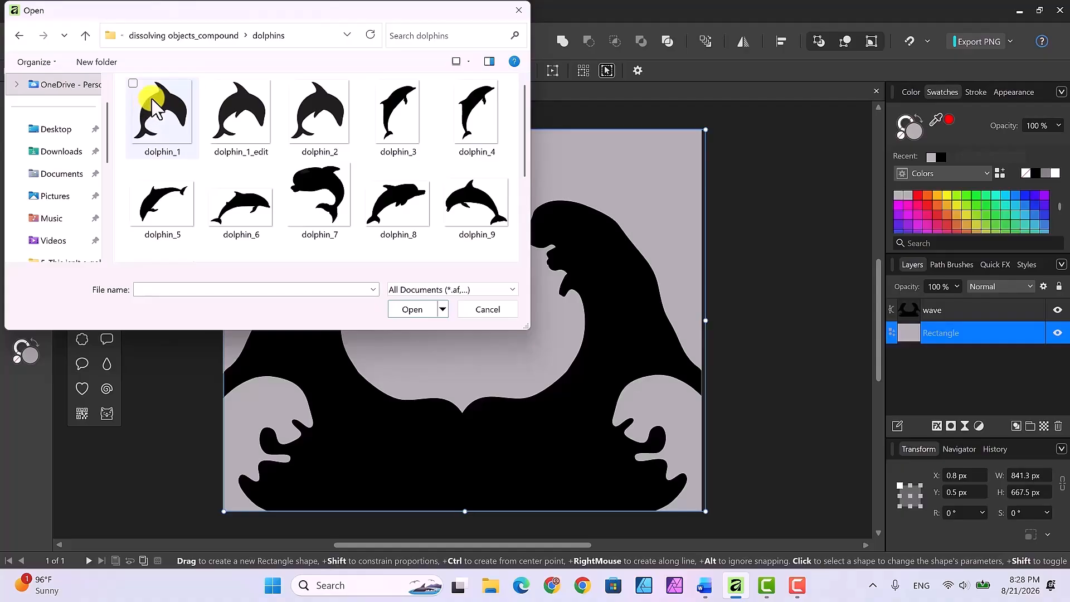
Load all the dolphin images, dolphin_1 through dolphin_15 including dolphin_1_edit, for placement.
{"action": "left_click", "coordinate": [156, 106]}
{"action": "left_click", "coordinate": [238, 110], "text": "ctrl"}
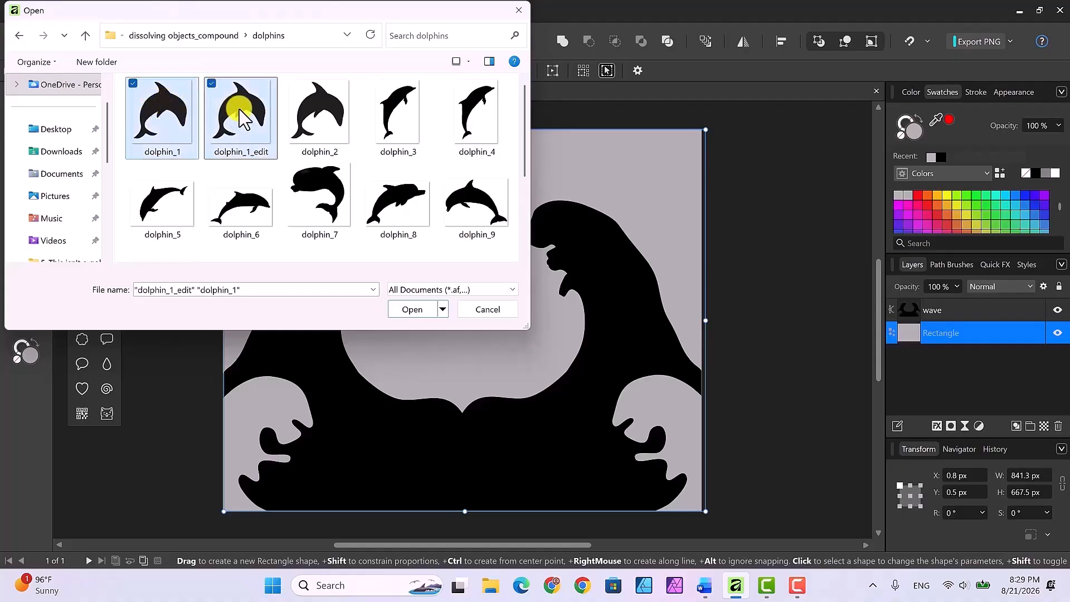
{"action": "left_click", "coordinate": [311, 109], "text": "ctrl"}
{"action": "left_click", "coordinate": [397, 110], "text": "ctrl"}
{"action": "left_click", "coordinate": [477, 131], "text": "ctrl"}
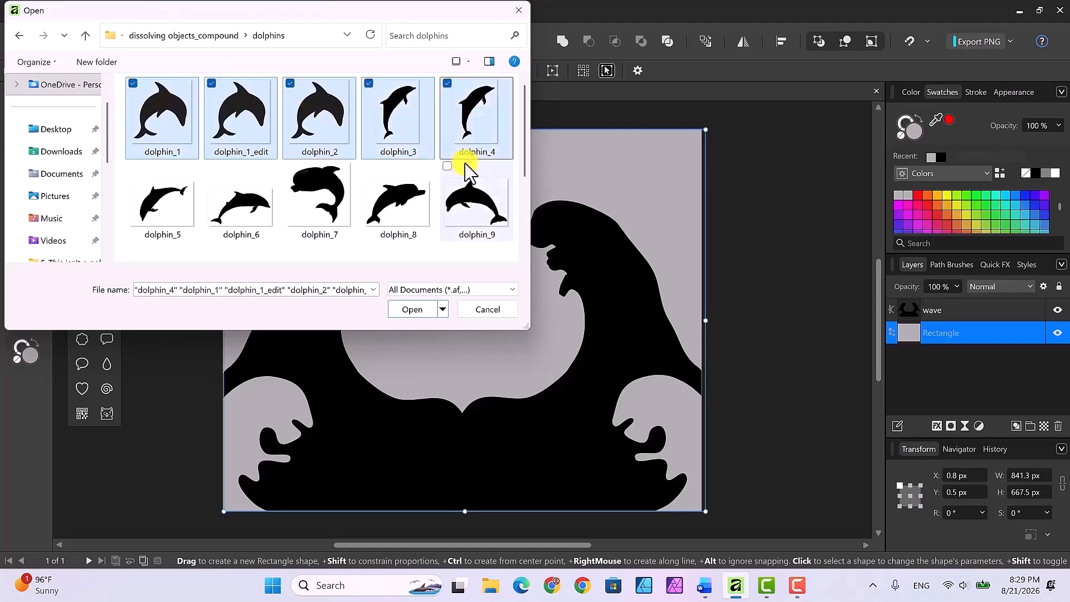
{"action": "left_click", "coordinate": [469, 193], "text": "ctrl+shift"}
{"action": "scroll", "coordinate": [465, 181], "scroll_direction": "down", "scroll_amount": 1}
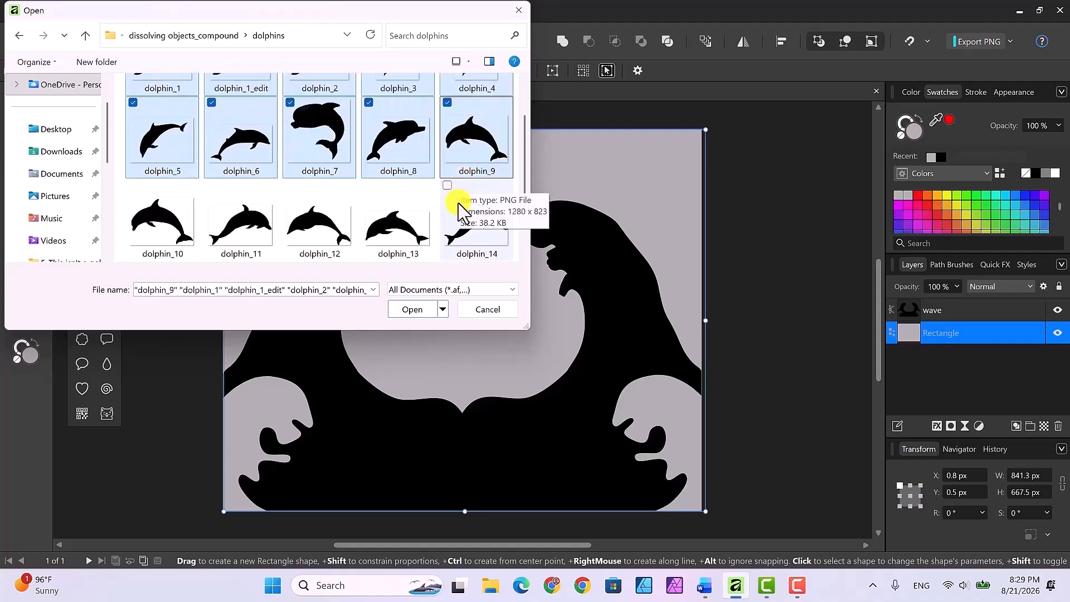
{"action": "left_click", "coordinate": [454, 203], "text": "ctrl+shift"}
{"action": "scroll", "coordinate": [446, 204], "scroll_direction": "down", "scroll_amount": 1}
{"action": "left_click", "coordinate": [173, 223], "text": "ctrl"}
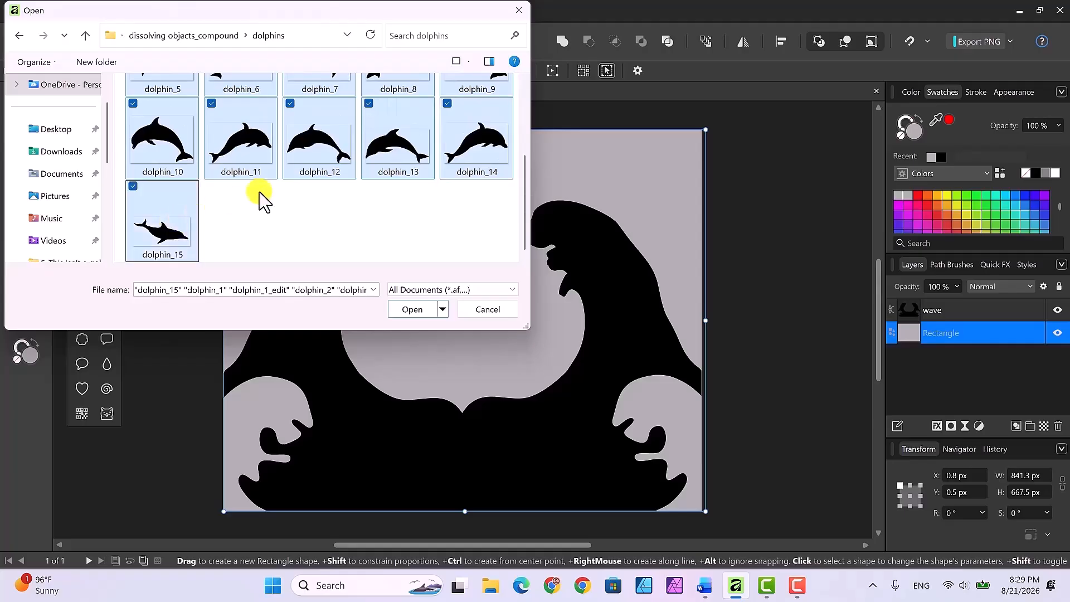
{"action": "left_click", "coordinate": [414, 311]}
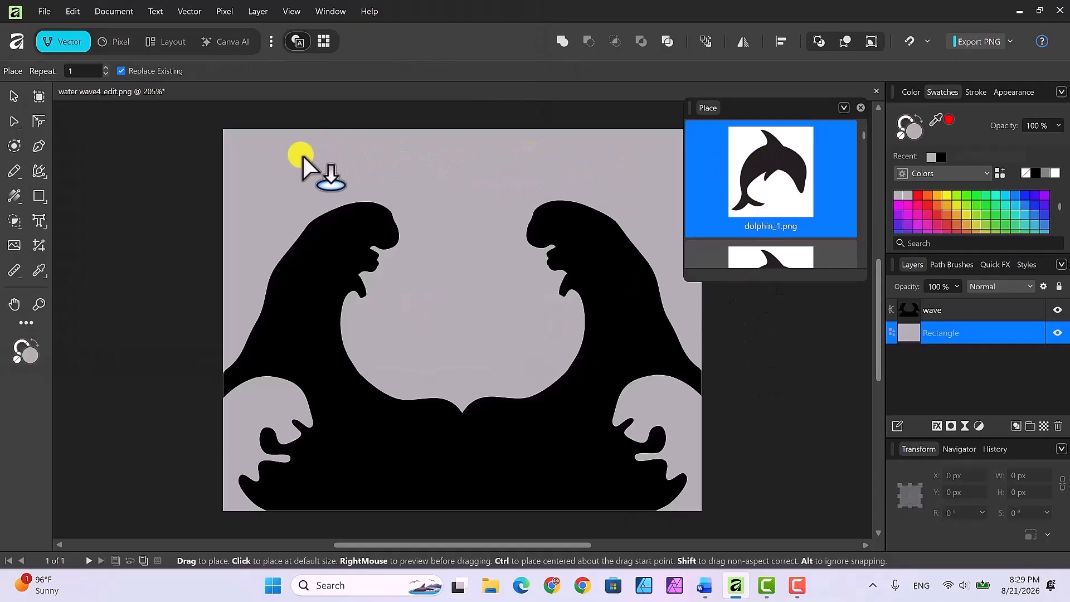
Place dolphin_1, dolphin_1_edit and dolphin_2 as small images in a row across the sky above the waves.
{"action": "left_click", "coordinate": [252, 158]}
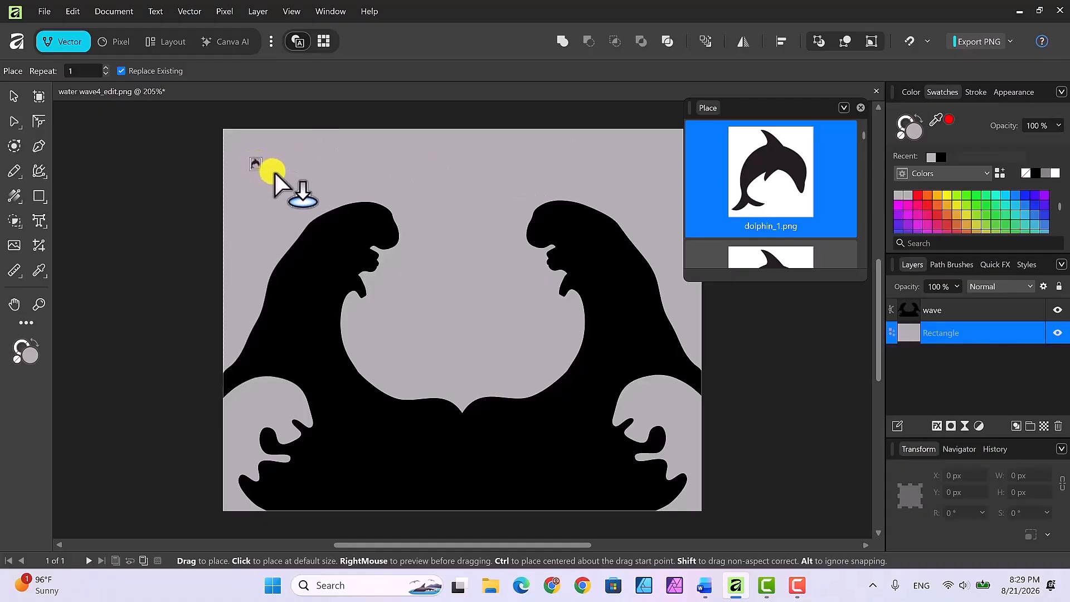
{"action": "left_click", "coordinate": [362, 157]}
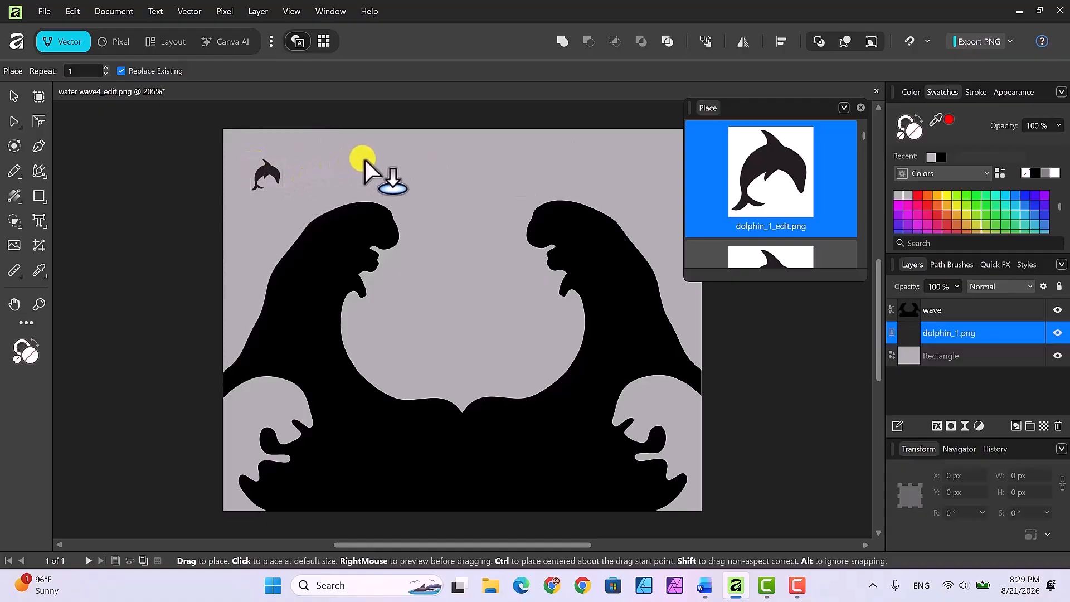
{"action": "left_click", "coordinate": [448, 167]}
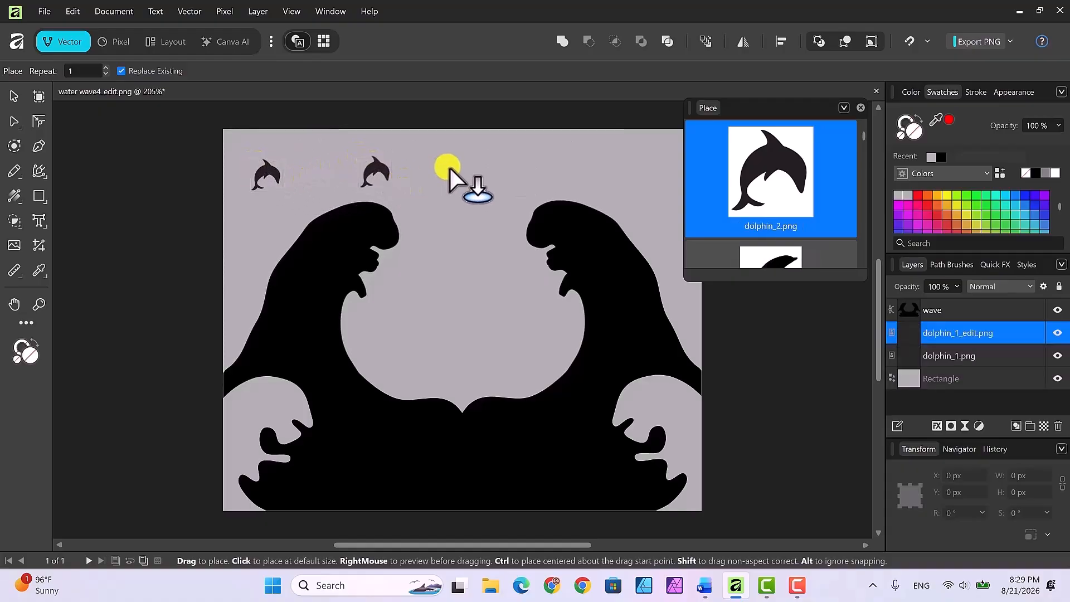
{"action": "left_click_drag", "start_coordinate": [493, 196], "coordinate": [497, 199]}
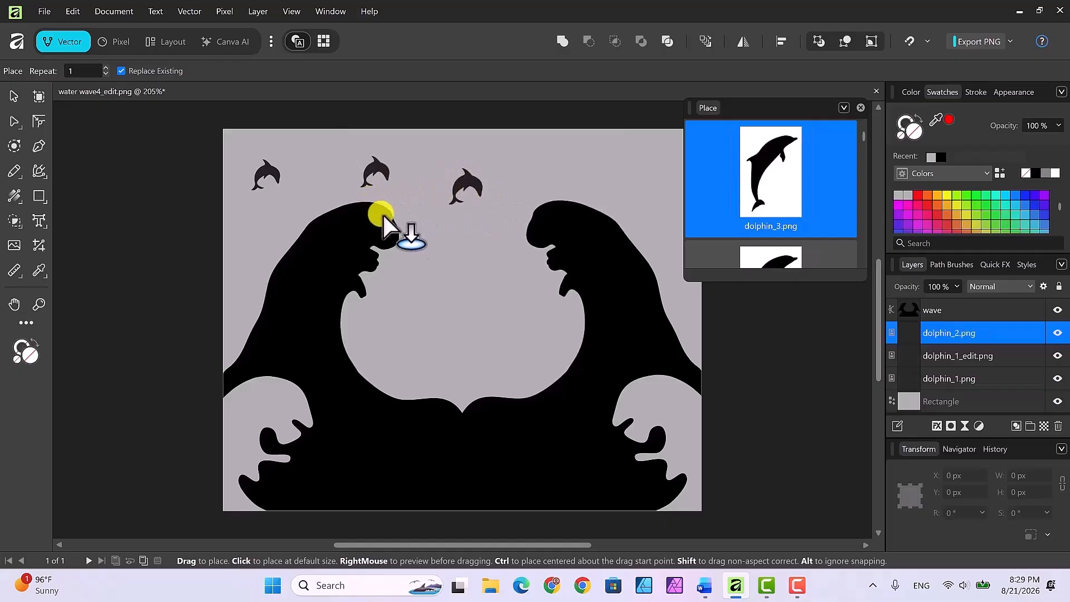
Place dolphin_3, dolphin_4 and dolphin_7 between the waves, dolphin_5 outside the left wave and dolphin_6 above the right one.
{"action": "left_click_drag", "start_coordinate": [408, 293], "coordinate": [440, 315]}
{"action": "left_click_drag", "start_coordinate": [433, 240], "coordinate": [458, 279]}
{"action": "left_click_drag", "start_coordinate": [238, 220], "coordinate": [266, 246]}
{"action": "left_click_drag", "start_coordinate": [566, 151], "coordinate": [615, 190]}
{"action": "left_click_drag", "start_coordinate": [481, 301], "coordinate": [514, 342]}
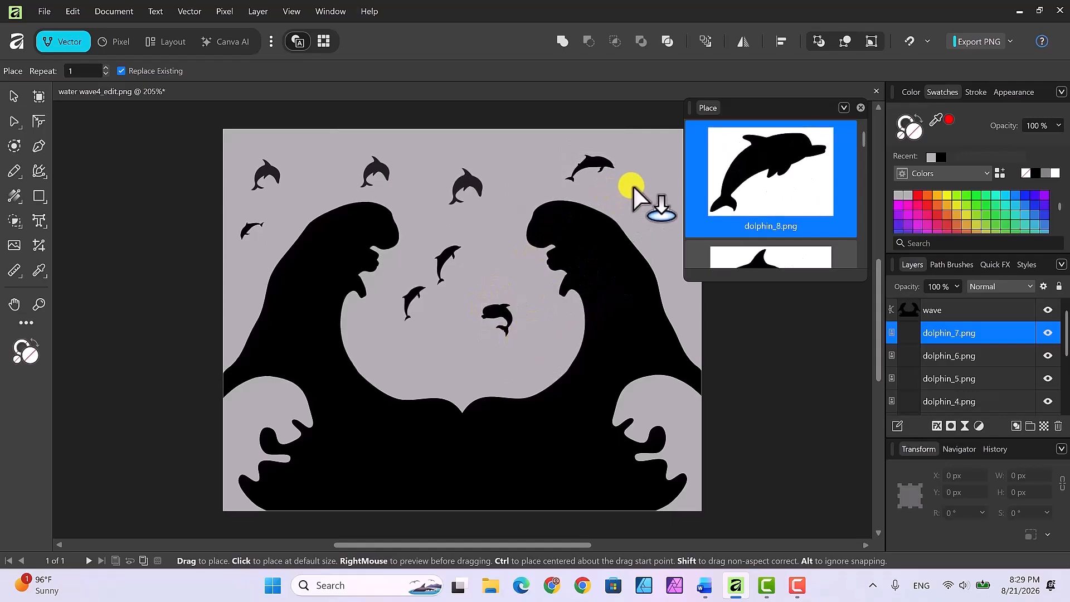
Place dolphin_8 through dolphin_15 at small sizes in the remaining gaps around, above and between the waves.
{"action": "left_click_drag", "start_coordinate": [632, 186], "coordinate": [644, 223]}
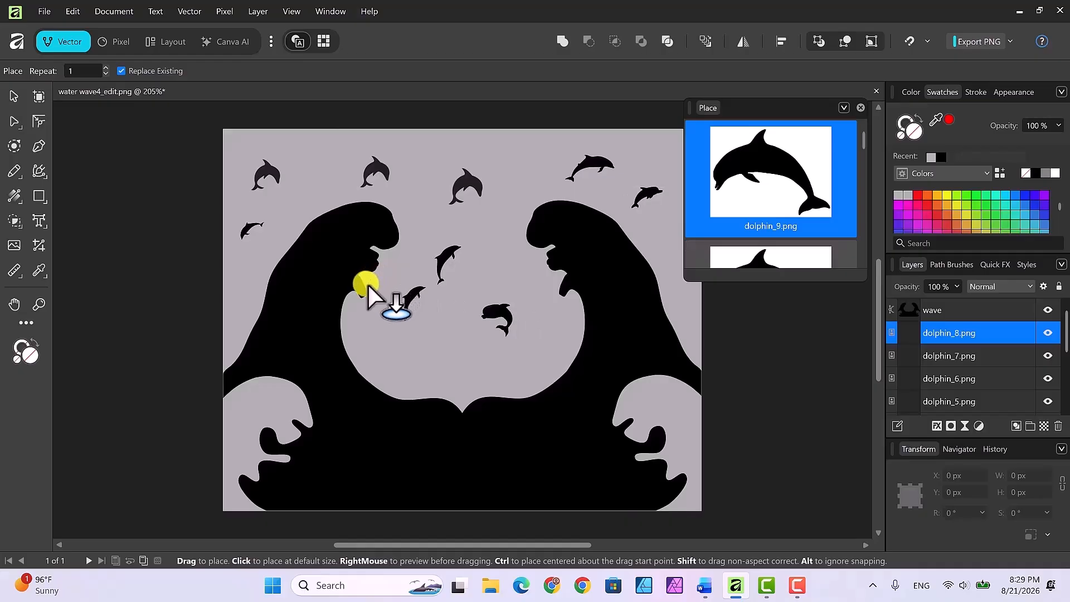
{"action": "left_click_drag", "start_coordinate": [381, 346], "coordinate": [381, 347]}
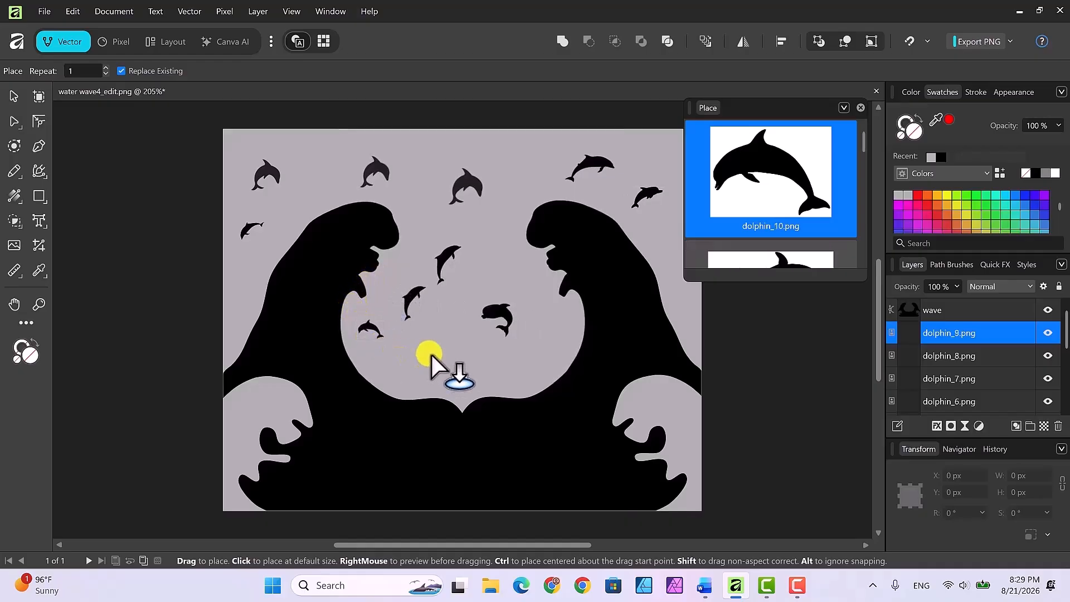
{"action": "left_click_drag", "start_coordinate": [441, 368], "coordinate": [537, 375]}
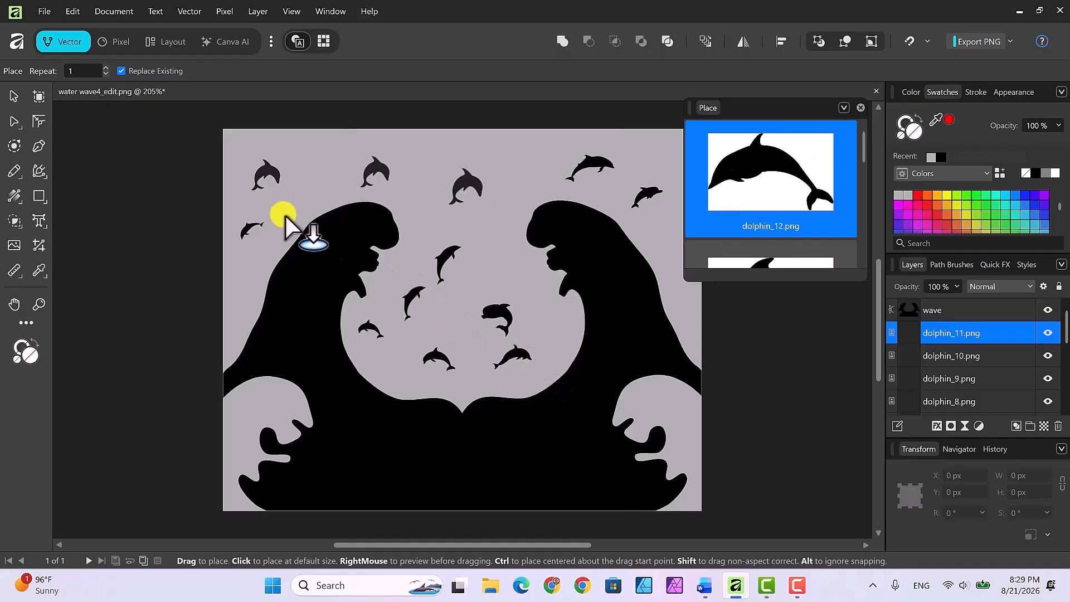
{"action": "left_click_drag", "start_coordinate": [301, 148], "coordinate": [324, 191]}
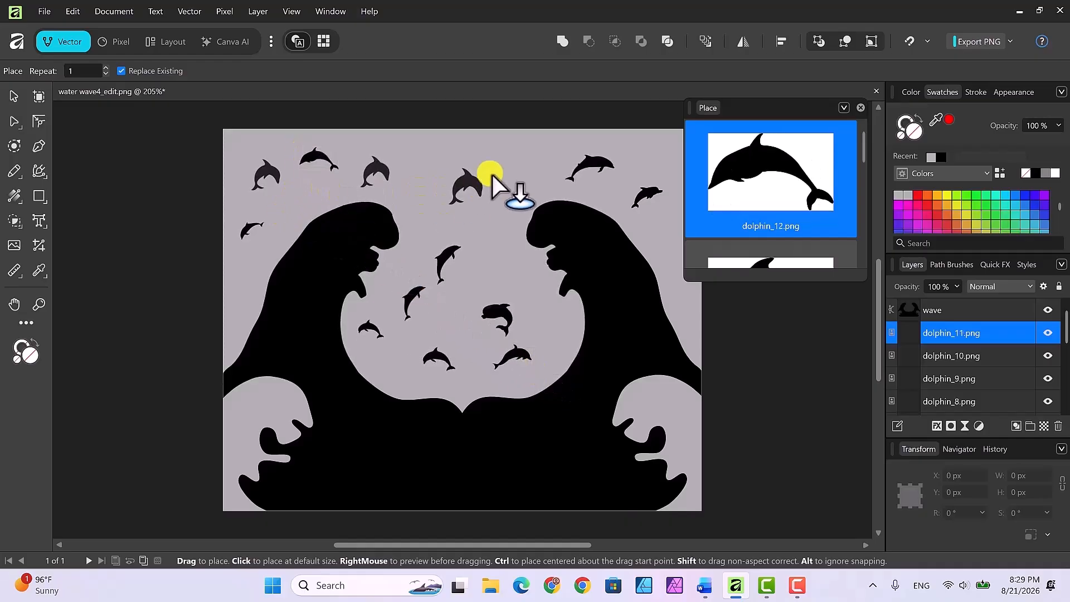
{"action": "left_click_drag", "start_coordinate": [495, 152], "coordinate": [522, 181]}
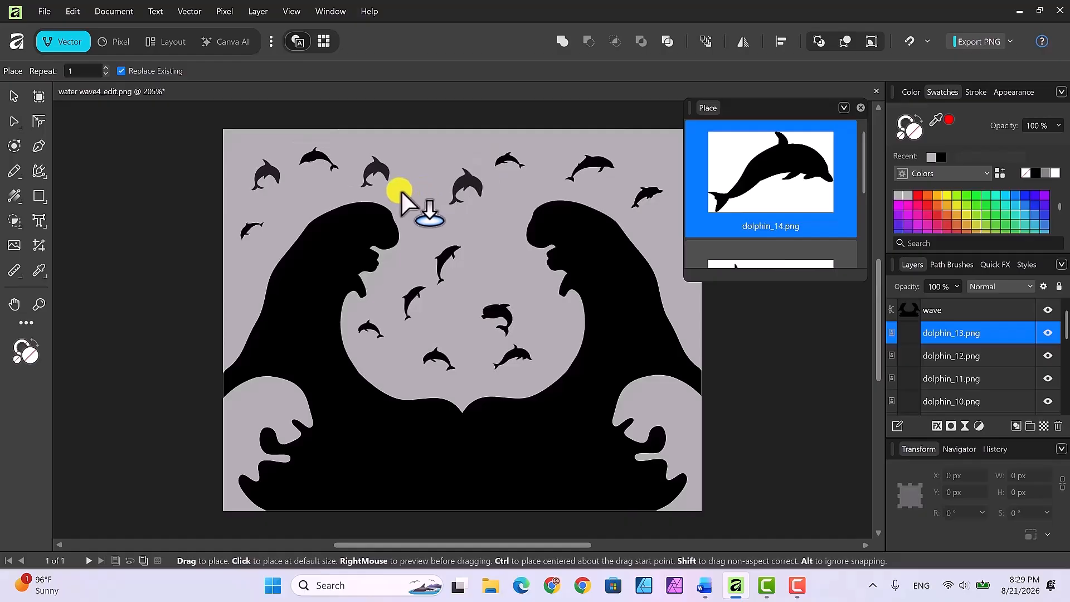
{"action": "left_click_drag", "start_coordinate": [400, 189], "coordinate": [429, 222]}
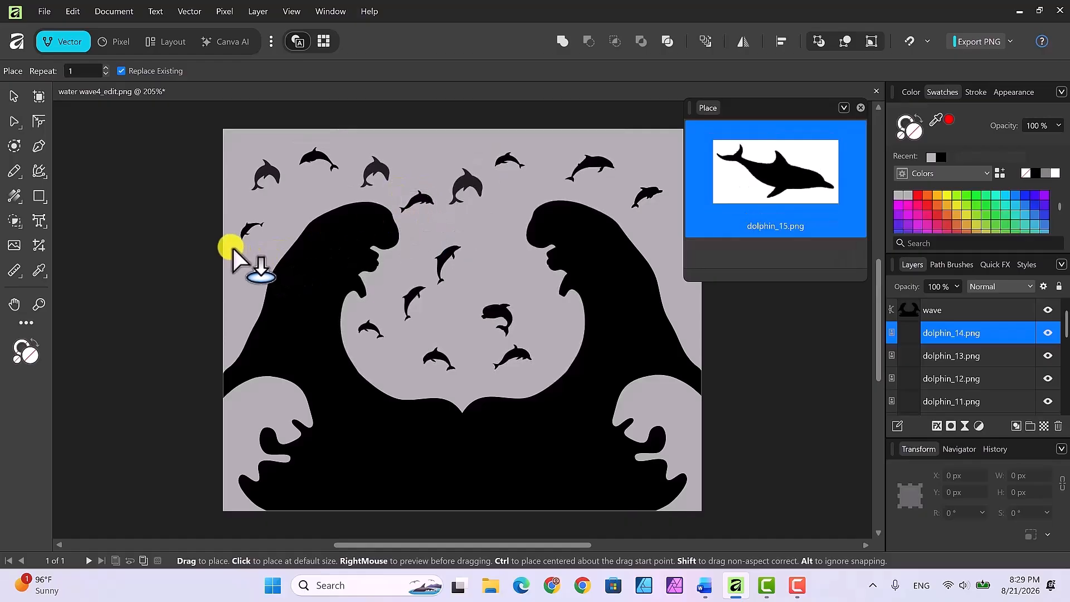
{"action": "left_click_drag", "start_coordinate": [230, 247], "coordinate": [252, 291]}
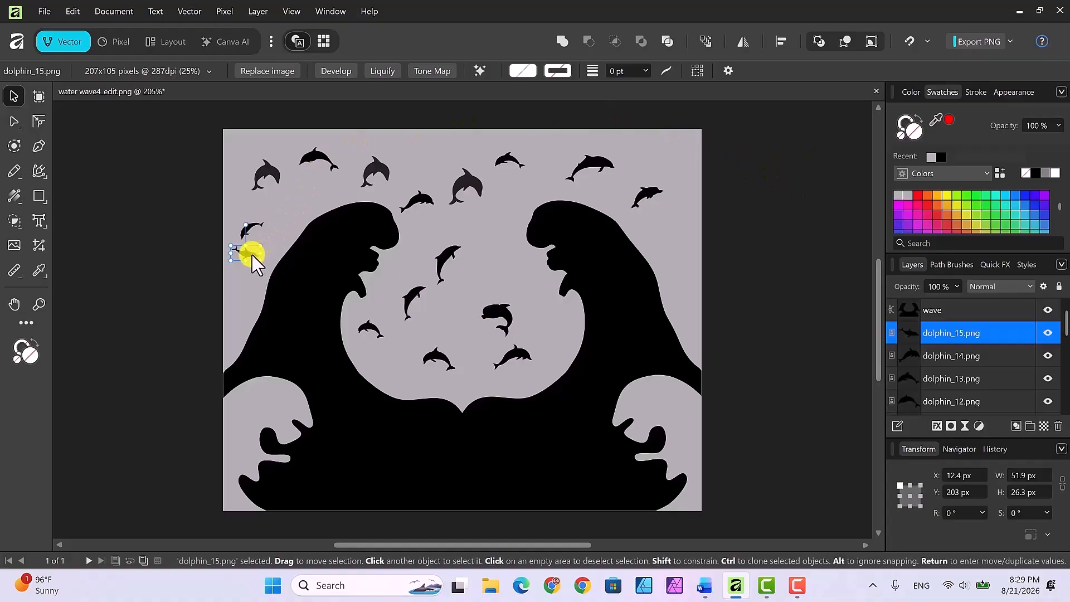
Enlarge dolphin_15 to about 67 × 34 px and move dolphin_7 slightly up and to the left between the waves.
{"action": "mouse_move", "coordinate": [247, 252]}
{"action": "left_mouse_down"}
{"action": "mouse_move", "coordinate": [246, 262]}
{"action": "mouse_move", "coordinate": [266, 247]}
{"action": "left_mouse_up"}
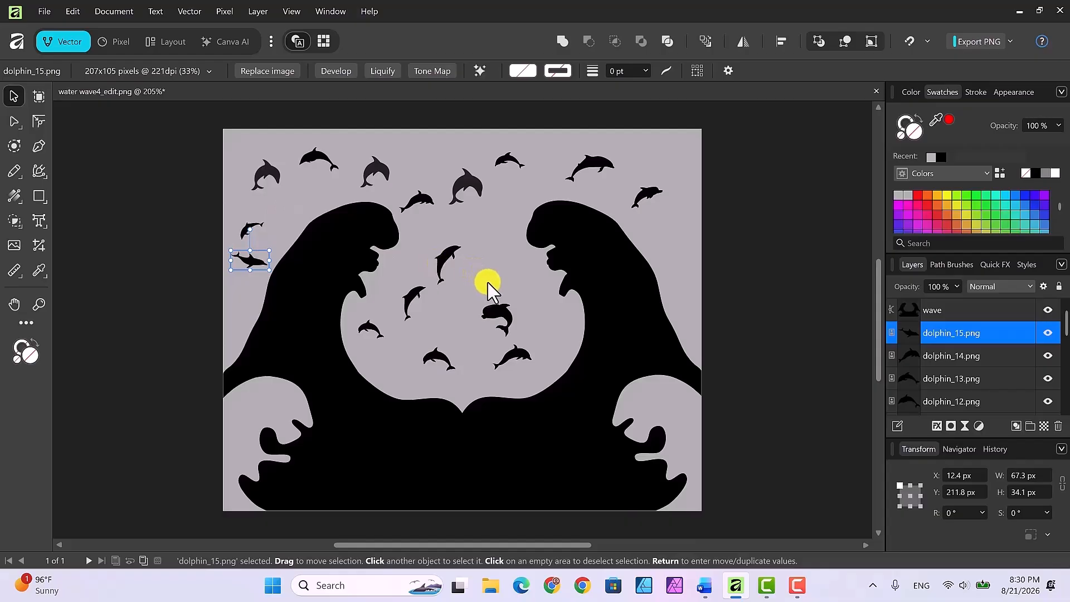
{"action": "mouse_move", "coordinate": [496, 317]}
{"action": "left_mouse_down"}
{"action": "mouse_move", "coordinate": [485, 306]}
{"action": "mouse_move", "coordinate": [498, 297]}
{"action": "left_mouse_up"}
Rotate dolphin_4 clockwise to about -39.1° and shift it slightly right in the gap between the waves.
{"action": "left_click", "coordinate": [445, 257]}
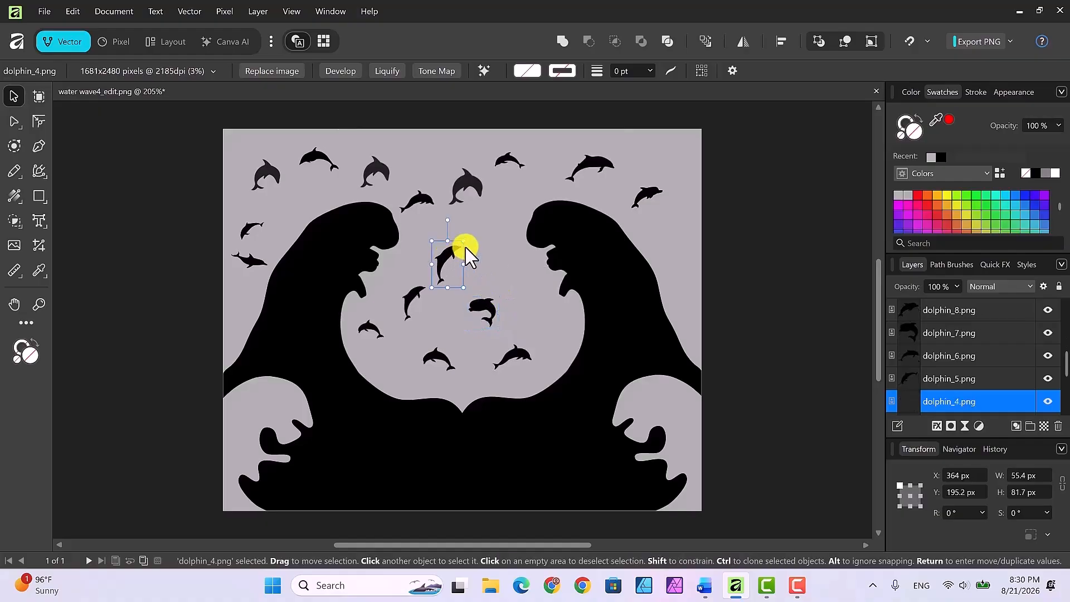
{"action": "left_click_drag", "start_coordinate": [448, 218], "coordinate": [462, 260]}
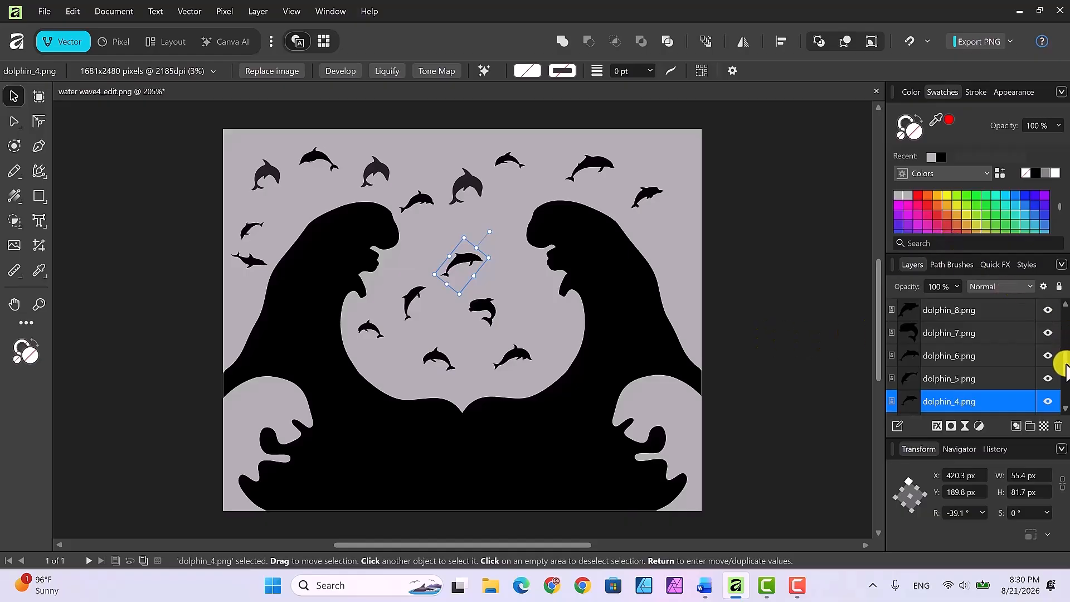
Select all the dolphin image layers from dolphin_15 down to dolphin_1 and group them, leaving the group collapsed and deselected.
{"action": "left_click_drag", "start_coordinate": [1066, 365], "coordinate": [1064, 315]}
{"action": "left_click_drag", "start_coordinate": [1064, 334], "coordinate": [1060, 307]}
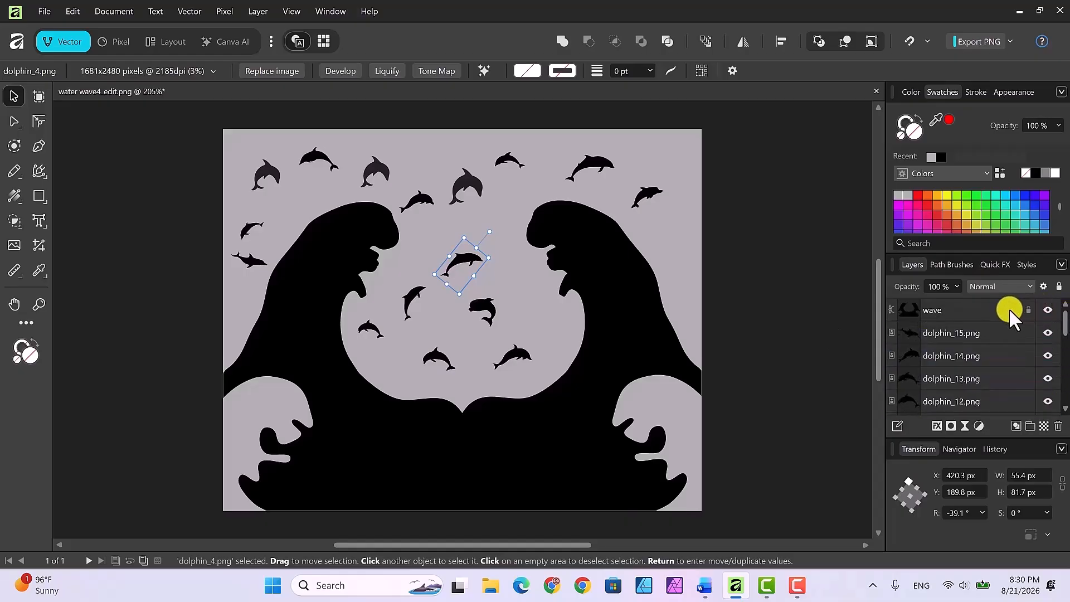
{"action": "left_click", "coordinate": [994, 332]}
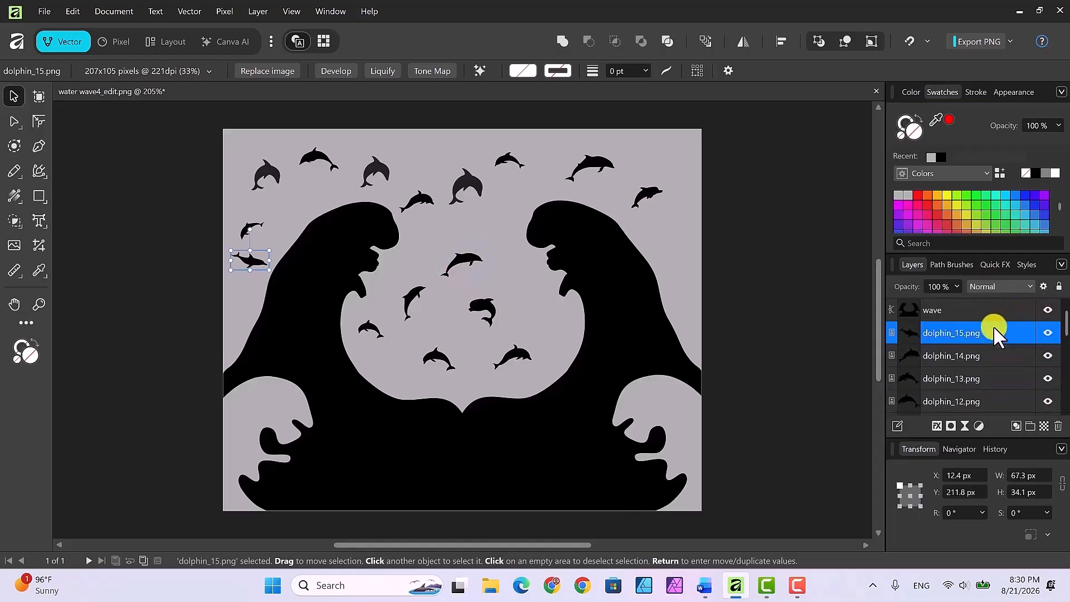
{"action": "scroll", "coordinate": [1010, 347], "scroll_direction": "down", "scroll_amount": 6}
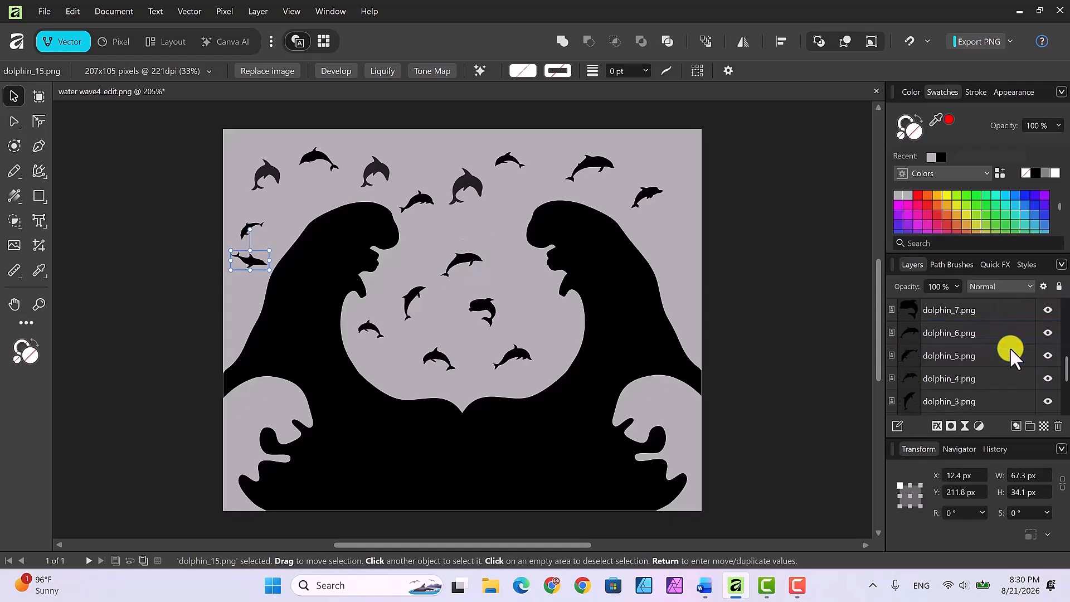
{"action": "scroll", "coordinate": [1010, 347], "scroll_direction": "down", "scroll_amount": 1}
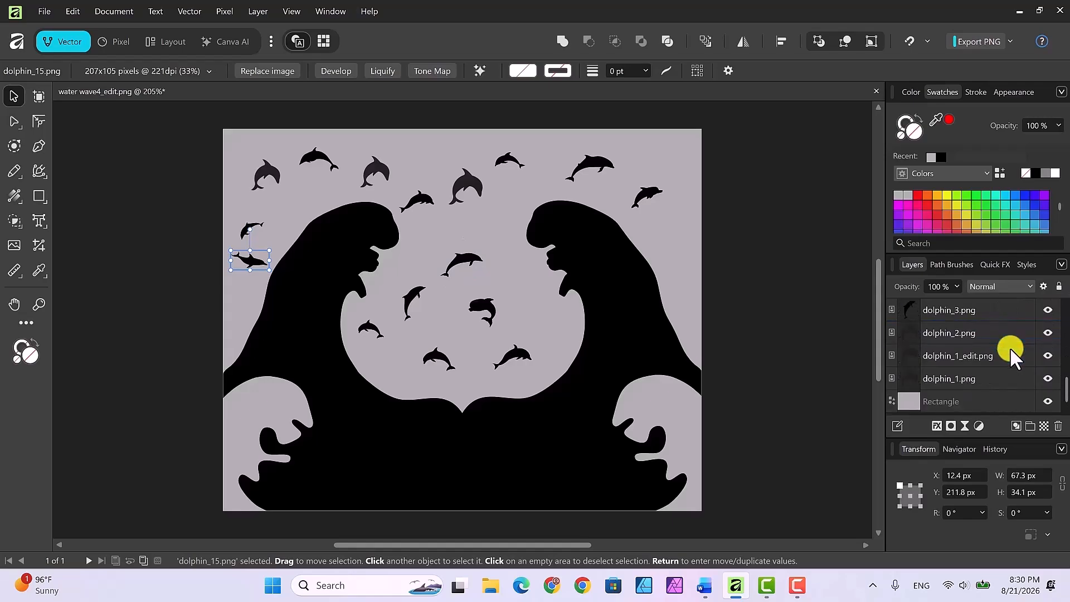
{"action": "left_click", "coordinate": [988, 374], "text": "shift"}
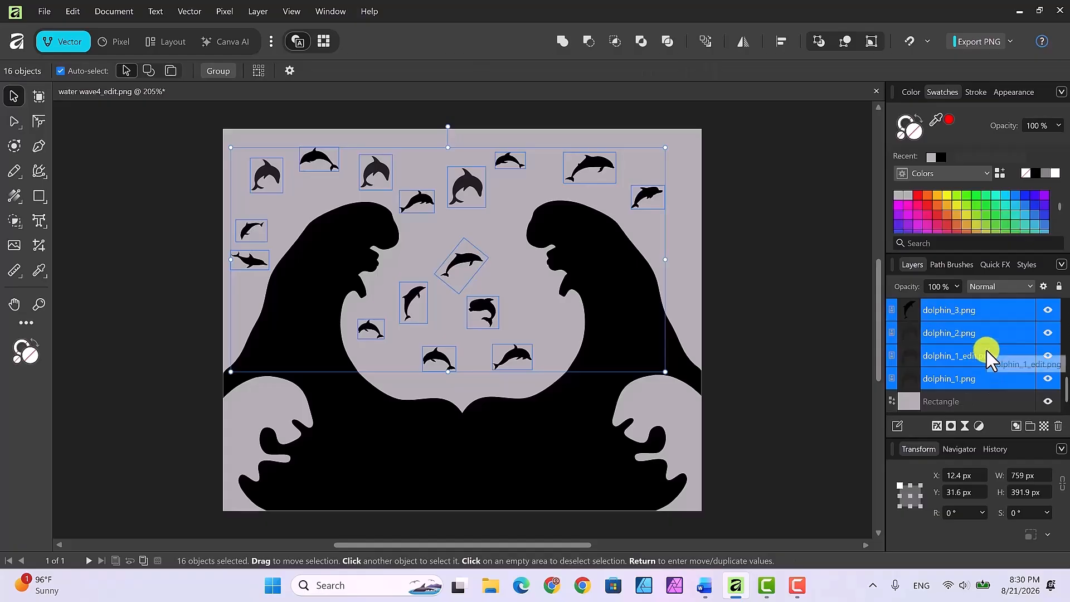
{"action": "right_click", "coordinate": [934, 329]}
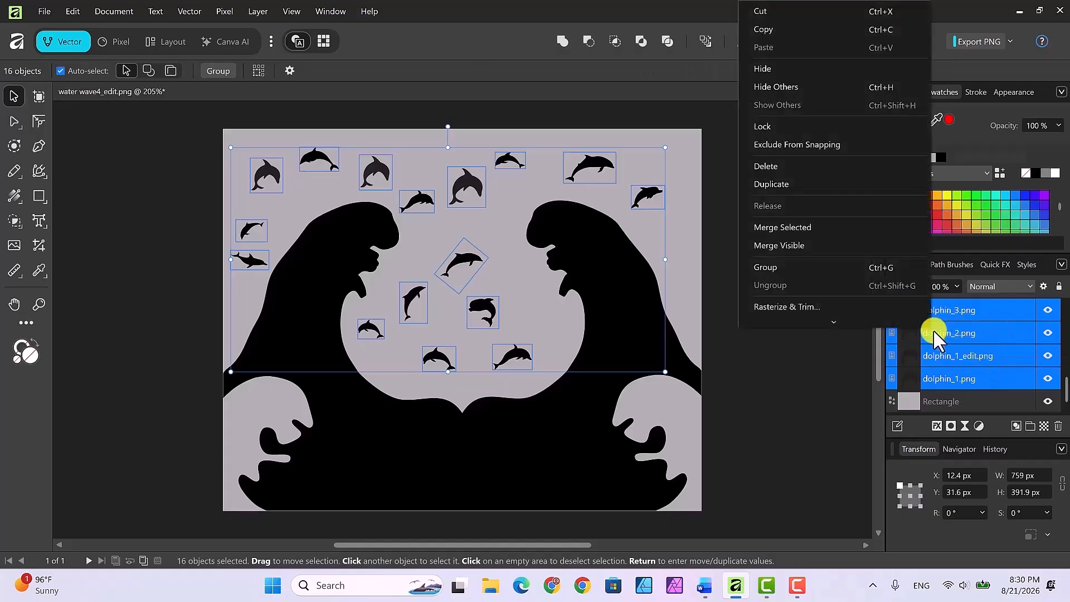
{"action": "scroll", "coordinate": [836, 276], "scroll_direction": "down", "scroll_amount": 1}
{"action": "left_click", "coordinate": [791, 256]}
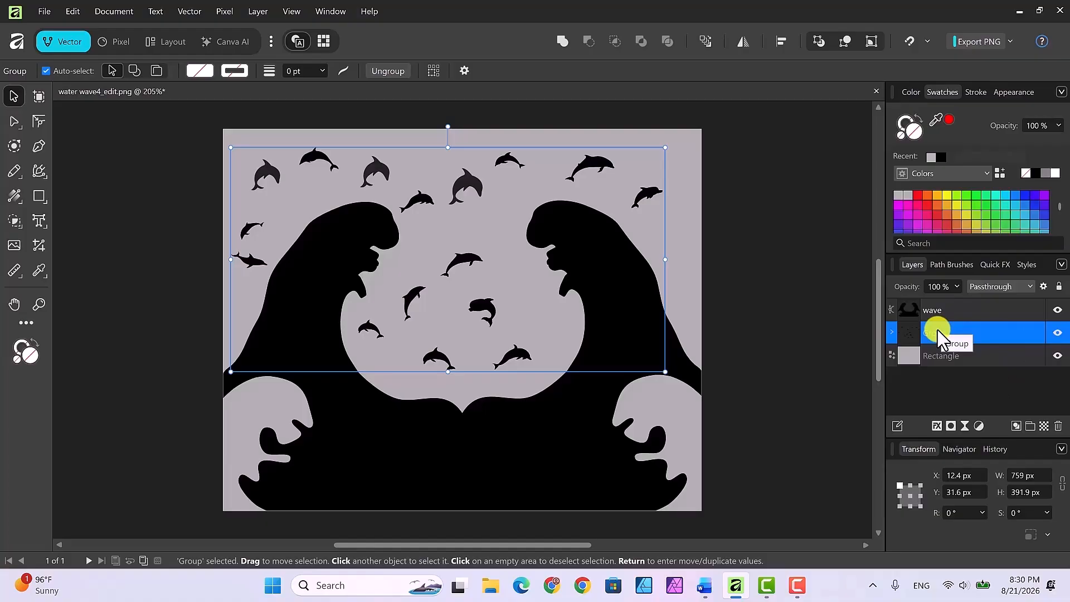
{"action": "left_click", "coordinate": [892, 332]}
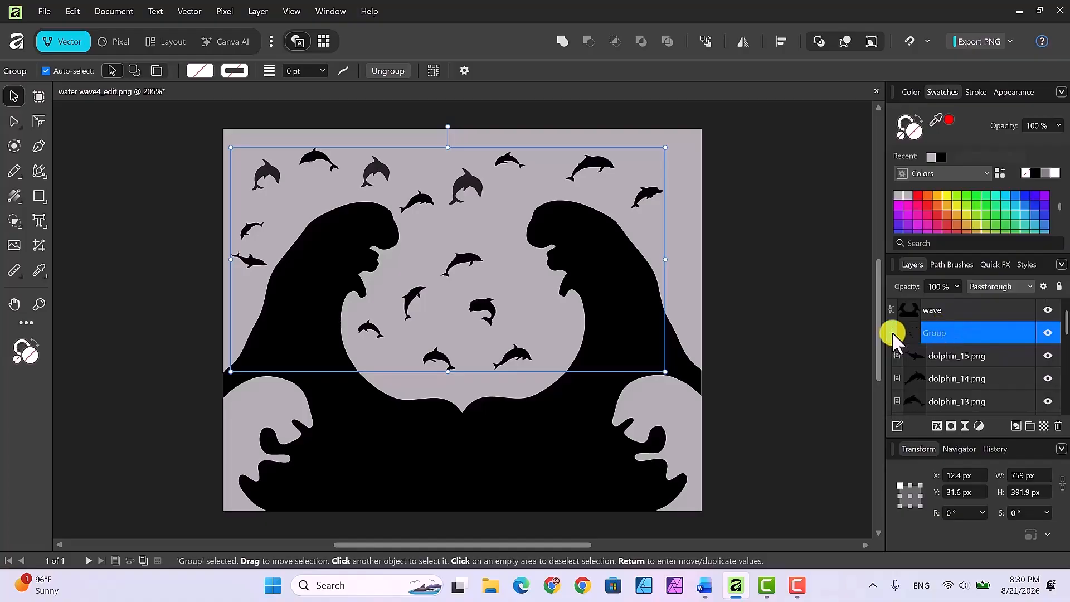
{"action": "left_click", "coordinate": [892, 332]}
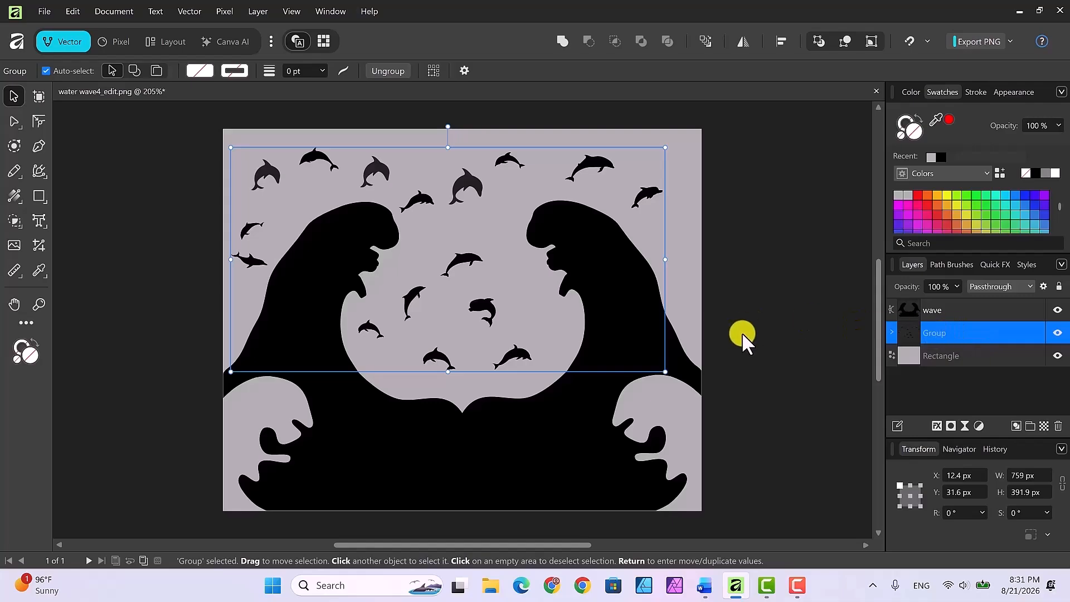
{"action": "left_click", "coordinate": [757, 390]}
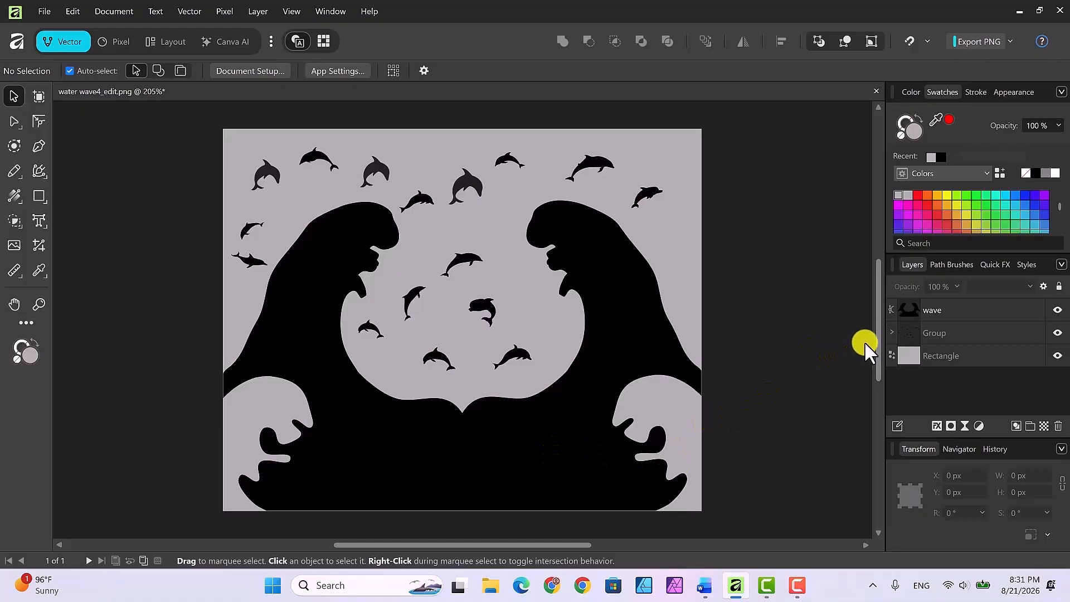
Convert dolphin_15 inside the group to vector curves with Image Trace at 50% edge threshold and 40% curve fitting tolerance.
{"action": "left_click", "coordinate": [891, 334]}
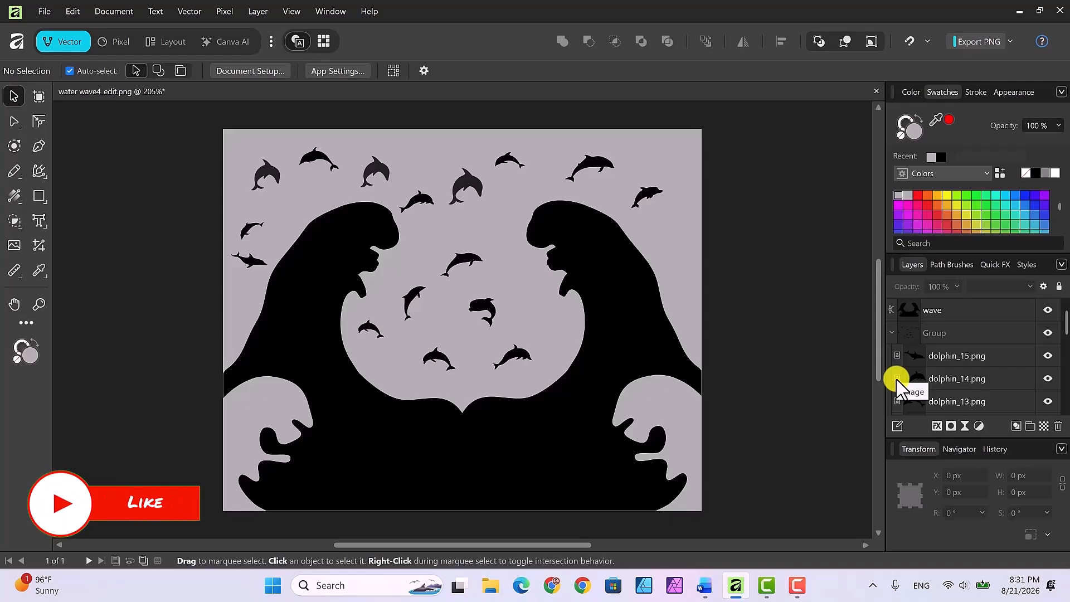
{"action": "left_click", "coordinate": [964, 354]}
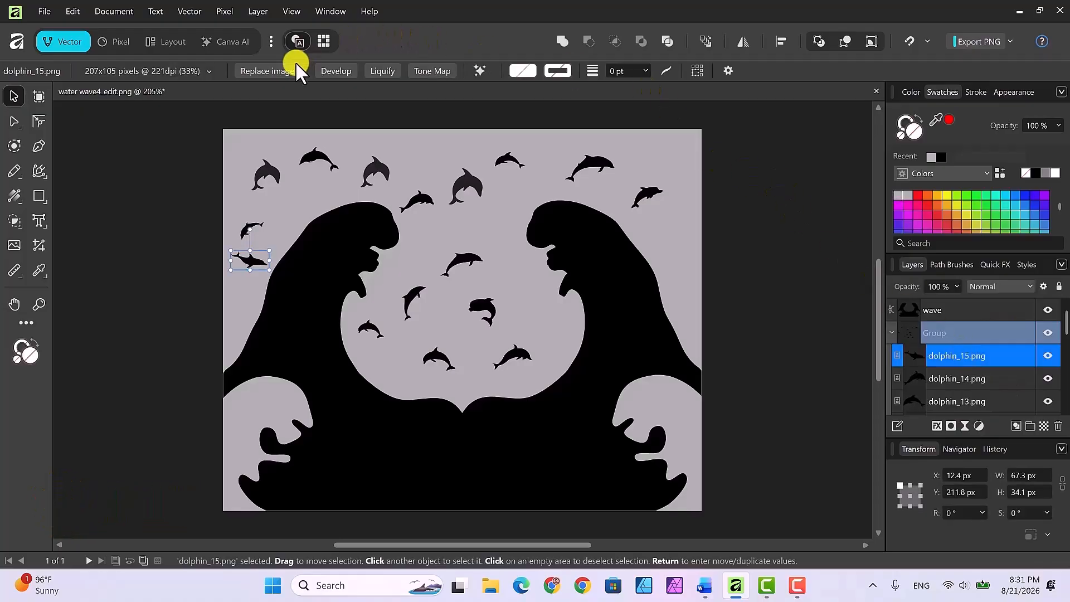
{"action": "left_click", "coordinate": [189, 12]}
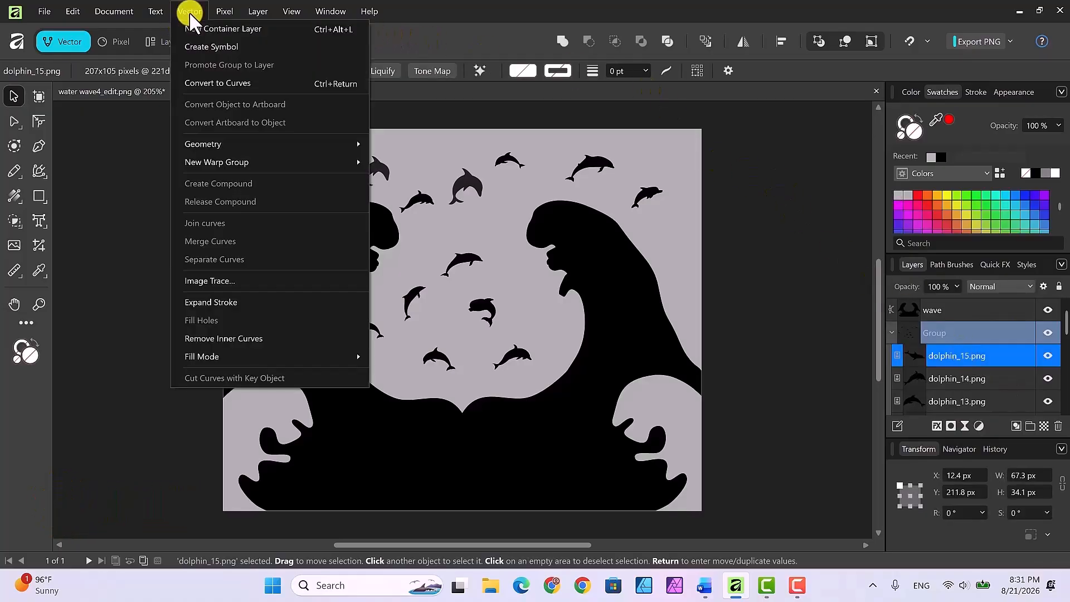
{"action": "left_click", "coordinate": [219, 279]}
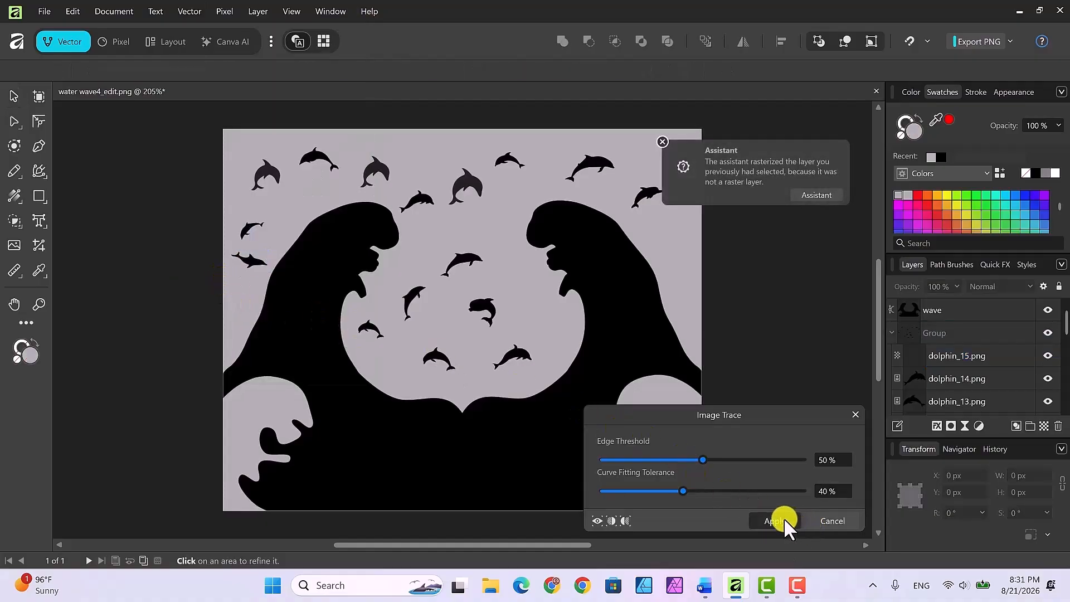
{"action": "left_click", "coordinate": [775, 521]}
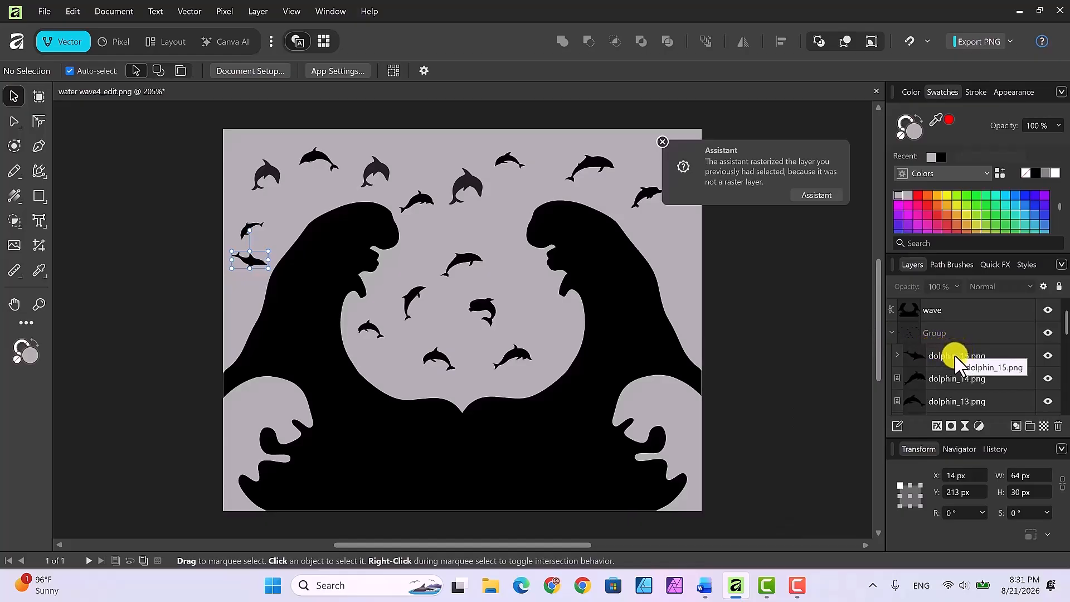
{"action": "left_click", "coordinate": [897, 355]}
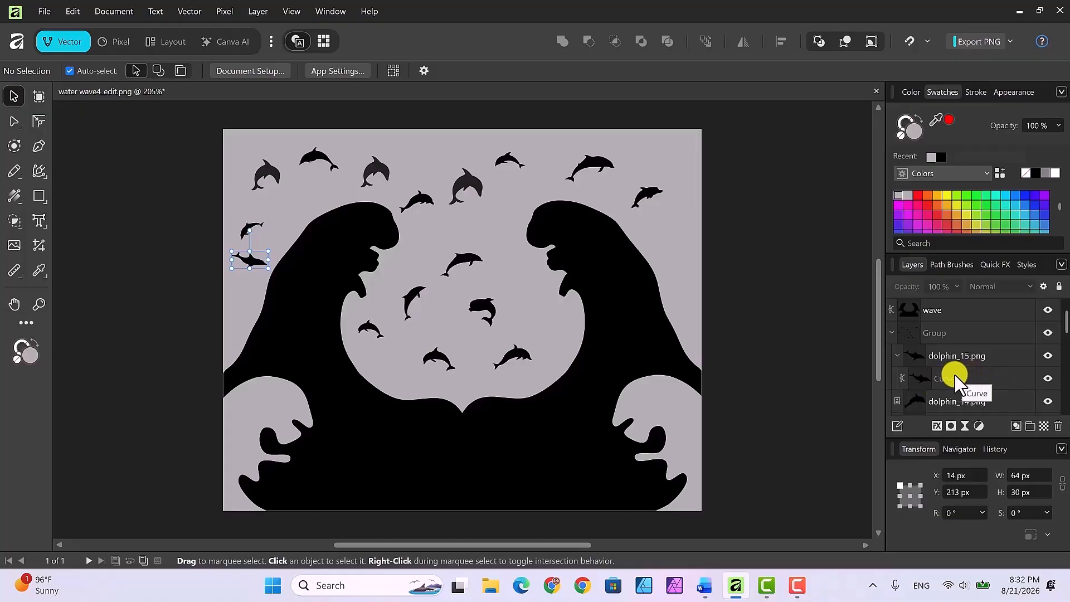
{"action": "left_click", "coordinate": [898, 355]}
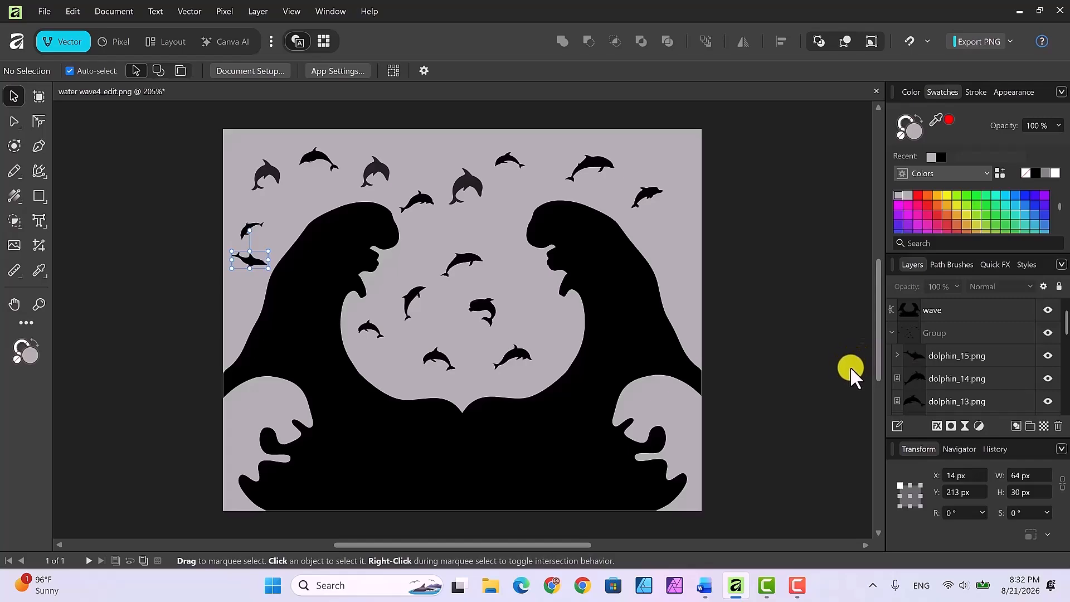
Convert dolphin_14 to vector curves with Image Trace, keeping the 50% edge threshold and 40% curve fitting tolerance.
{"action": "left_click", "coordinate": [942, 379]}
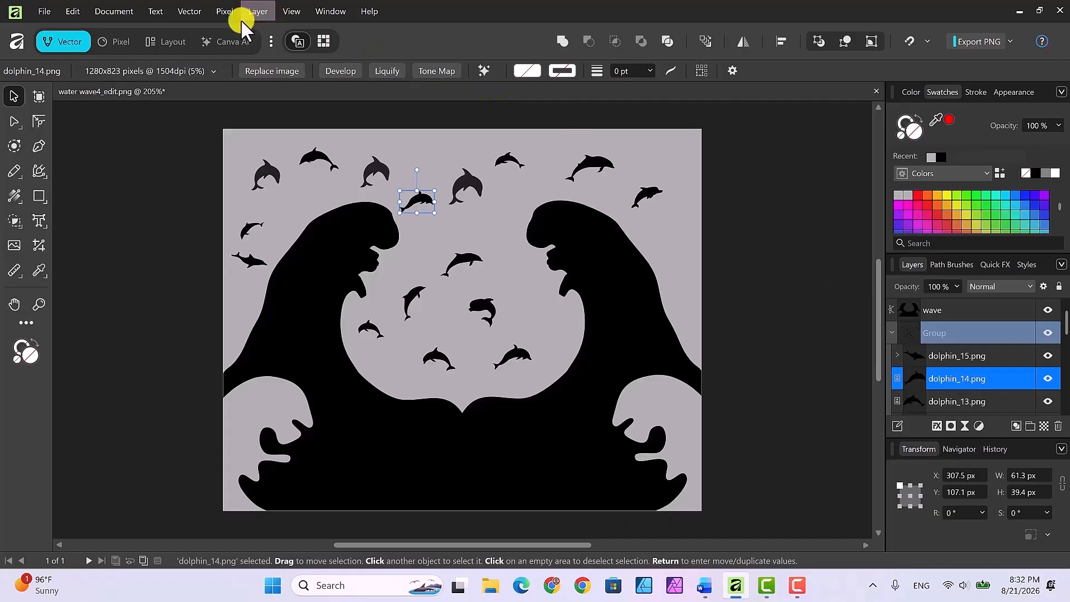
{"action": "left_click", "coordinate": [186, 10]}
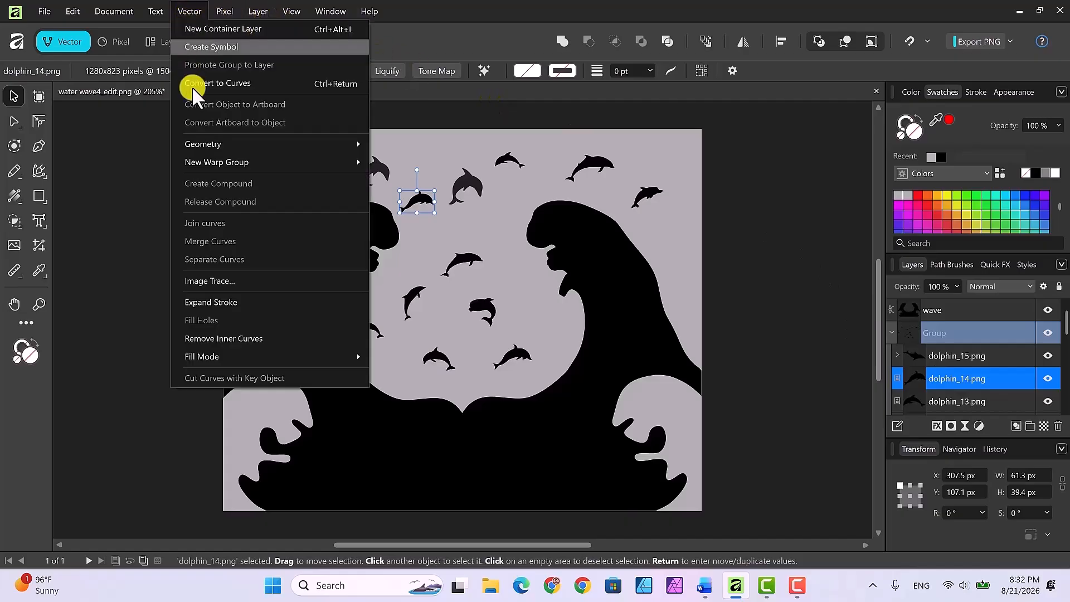
{"action": "left_click", "coordinate": [222, 281]}
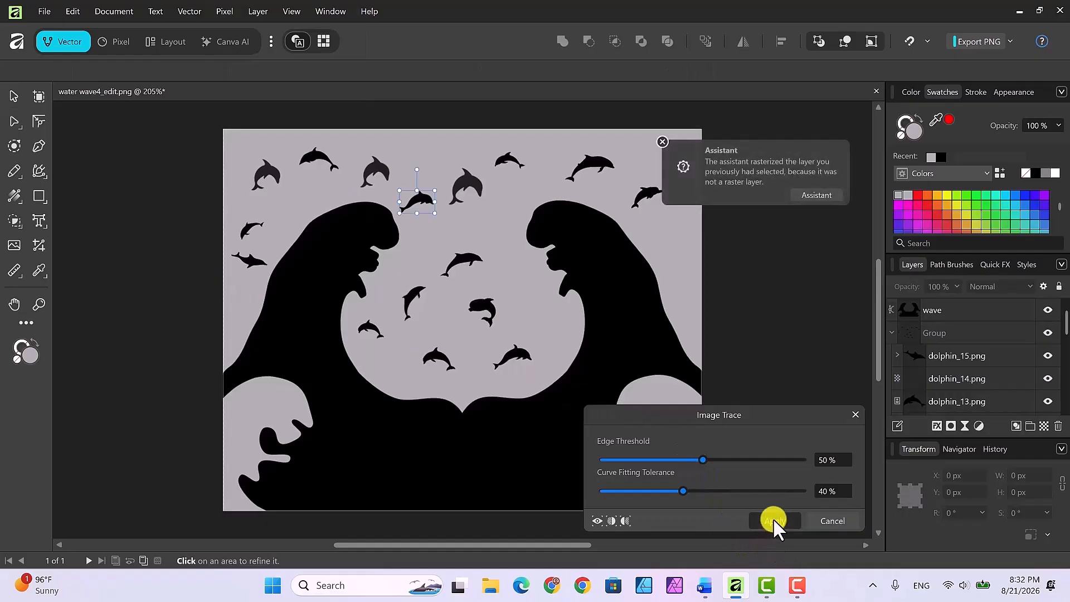
{"action": "left_click", "coordinate": [774, 519]}
Convert dolphin_13 to vector curves with Image Trace, using the same 50% and 40% settings.
{"action": "scroll", "coordinate": [1008, 305], "scroll_direction": "down", "scroll_amount": 2}
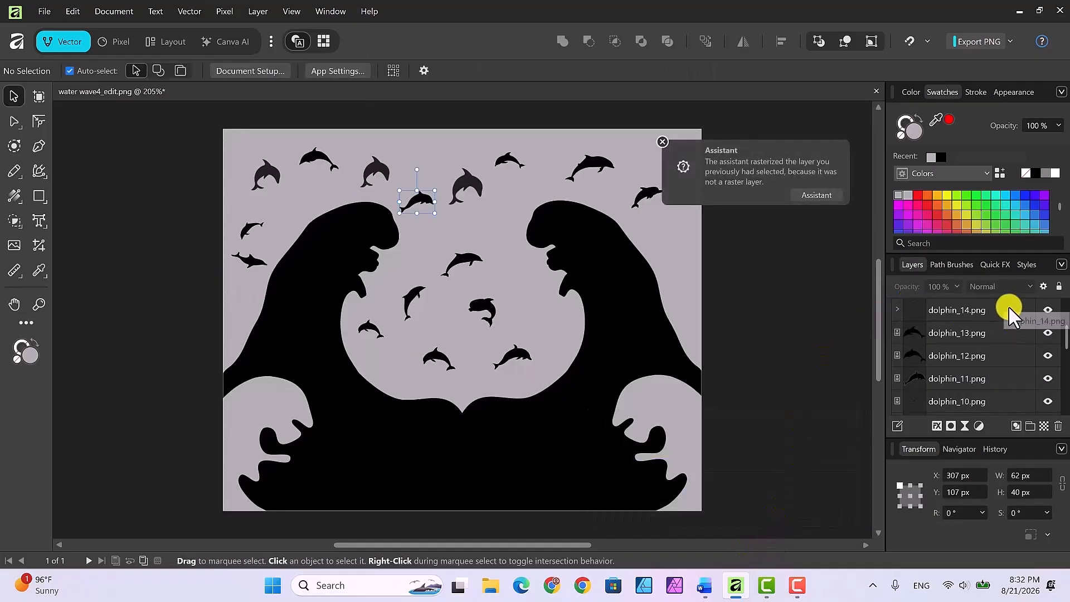
{"action": "left_click", "coordinate": [948, 331]}
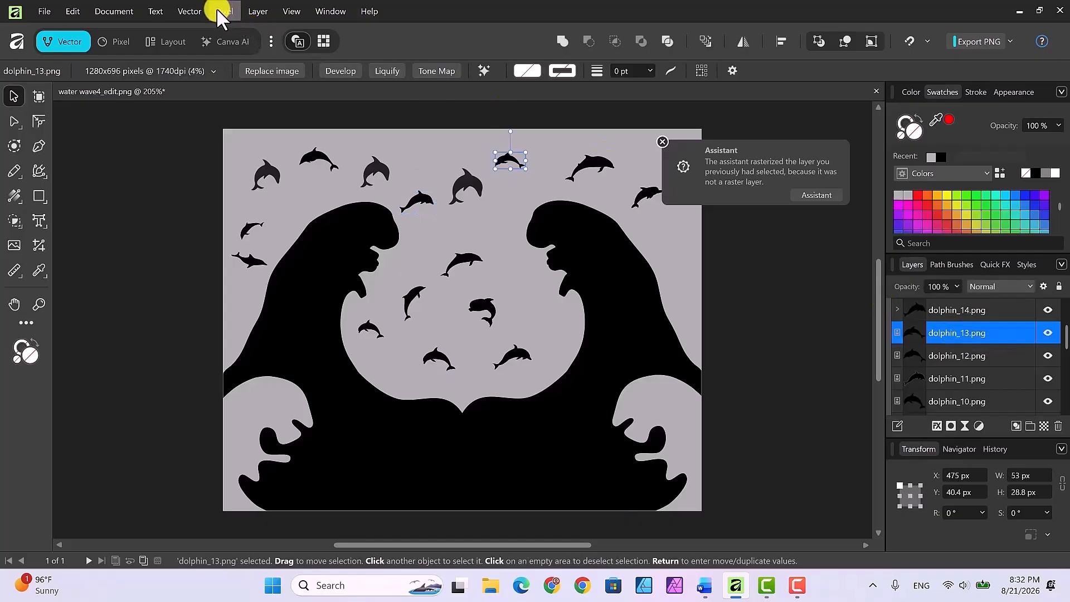
{"action": "left_click", "coordinate": [189, 11]}
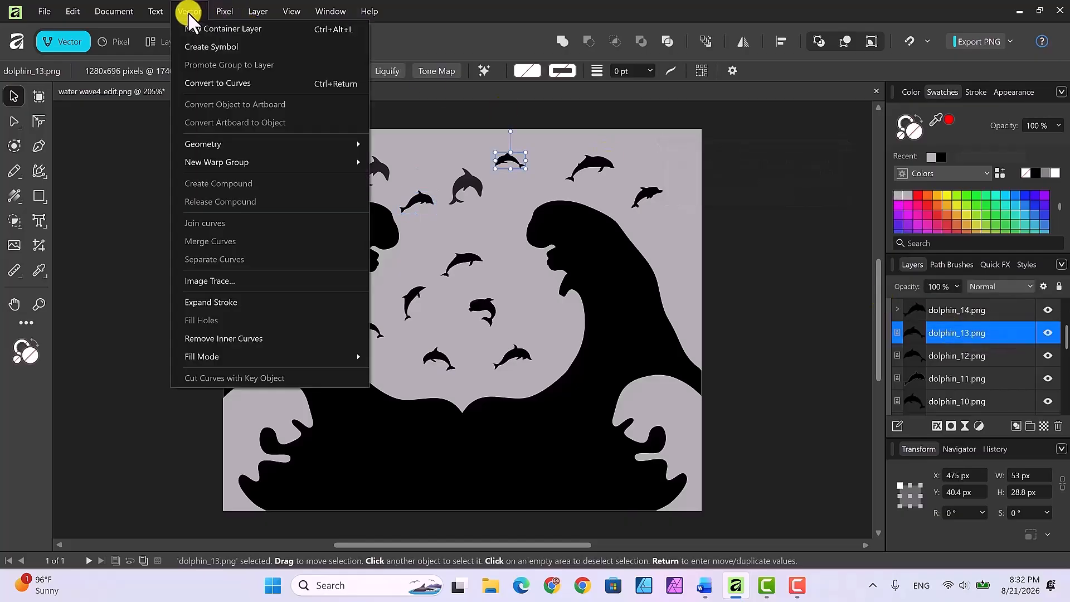
{"action": "left_click", "coordinate": [221, 281]}
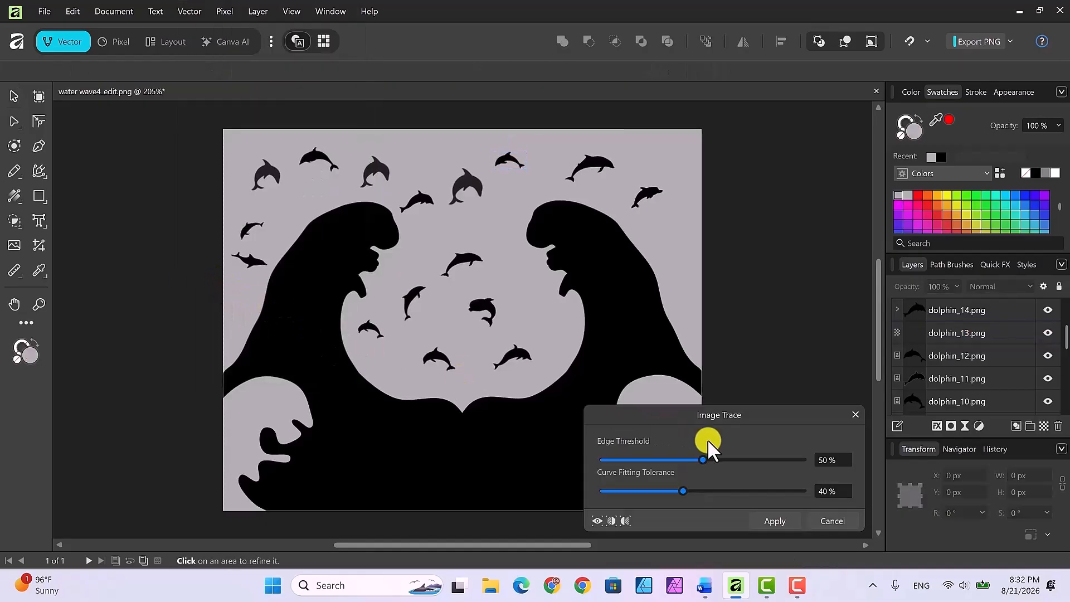
{"action": "left_click", "coordinate": [775, 520]}
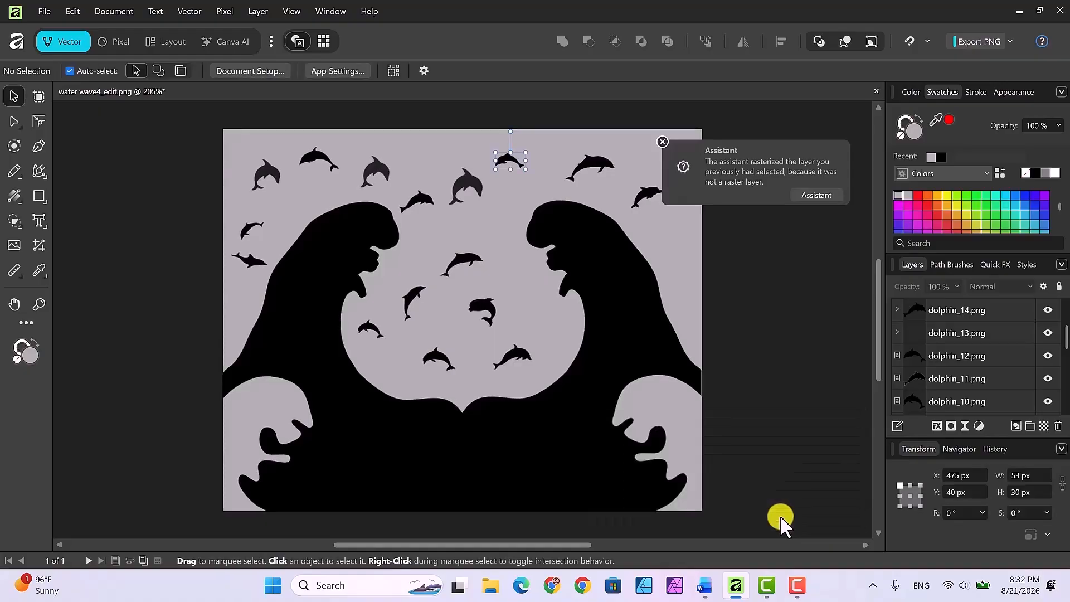
Image-trace dolphin_12 and the next untraced dolphin image in the group into vector curves with the same settings.
{"action": "left_click", "coordinate": [512, 357]}
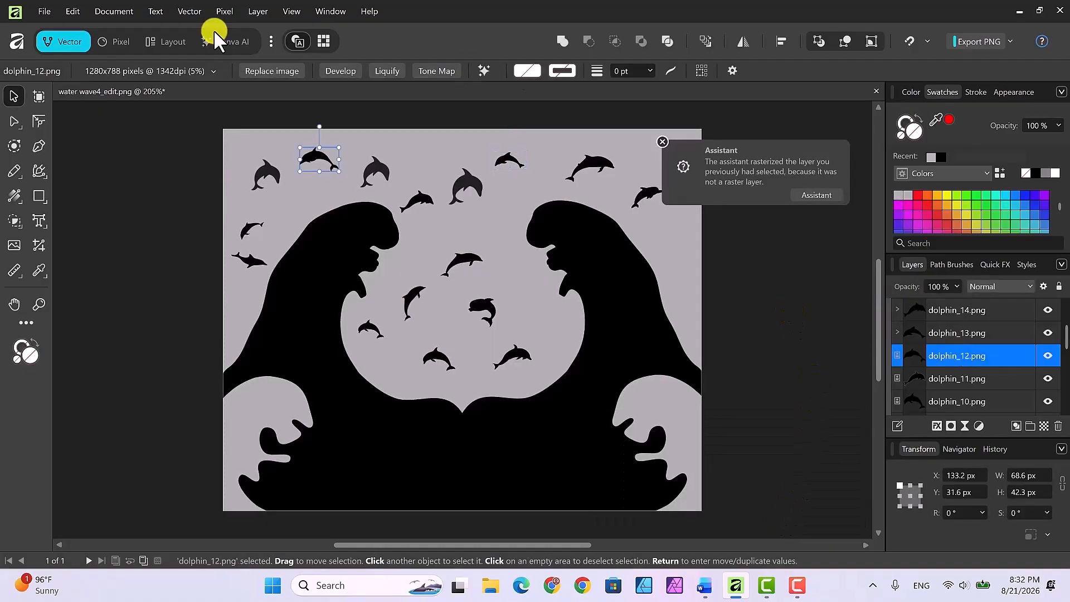
{"action": "left_click", "coordinate": [189, 11]}
{"action": "left_click", "coordinate": [221, 281]}
{"action": "left_click", "coordinate": [775, 521]}
{"action": "left_click", "coordinate": [189, 11]}
{"action": "left_click", "coordinate": [221, 281]}
{"action": "left_click", "coordinate": [776, 520]}
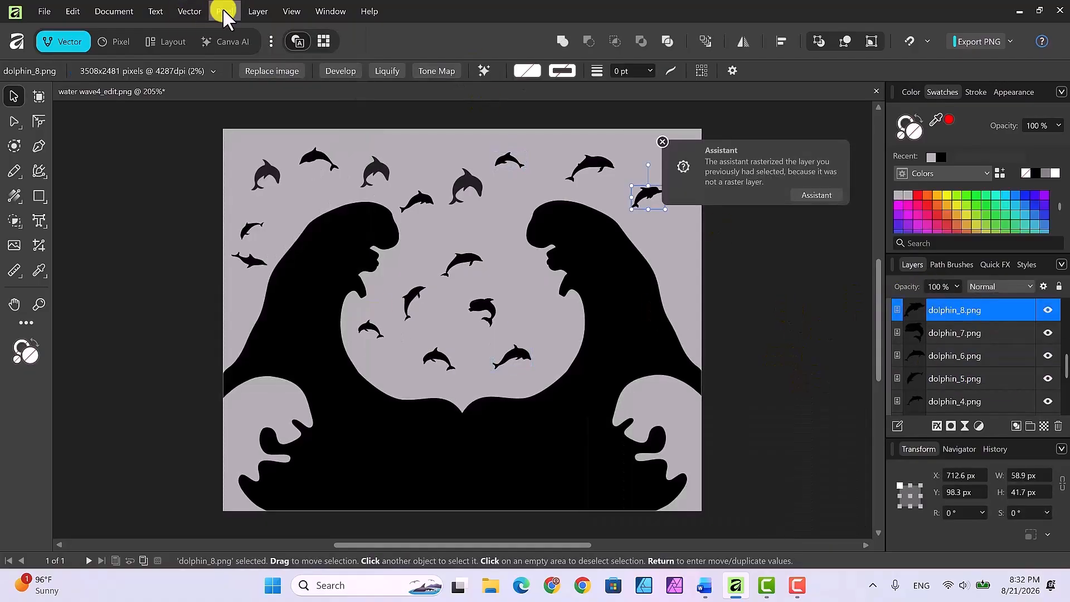
Convert dolphin_8 and dolphin_7 to vector curves with Image Trace using the same settings.
{"action": "left_click", "coordinate": [190, 11]}
{"action": "left_click", "coordinate": [221, 281]}
{"action": "left_click", "coordinate": [776, 520]}
{"action": "left_click", "coordinate": [955, 332]}
{"action": "left_click", "coordinate": [190, 11]}
{"action": "left_click", "coordinate": [226, 281]}
{"action": "left_click", "coordinate": [775, 521]}
Convert dolphin_6 and dolphin_5 to vector curves with Image Trace using the same settings.
{"action": "left_click", "coordinate": [946, 357]}
{"action": "left_click", "coordinate": [190, 11]}
{"action": "left_click", "coordinate": [223, 281]}
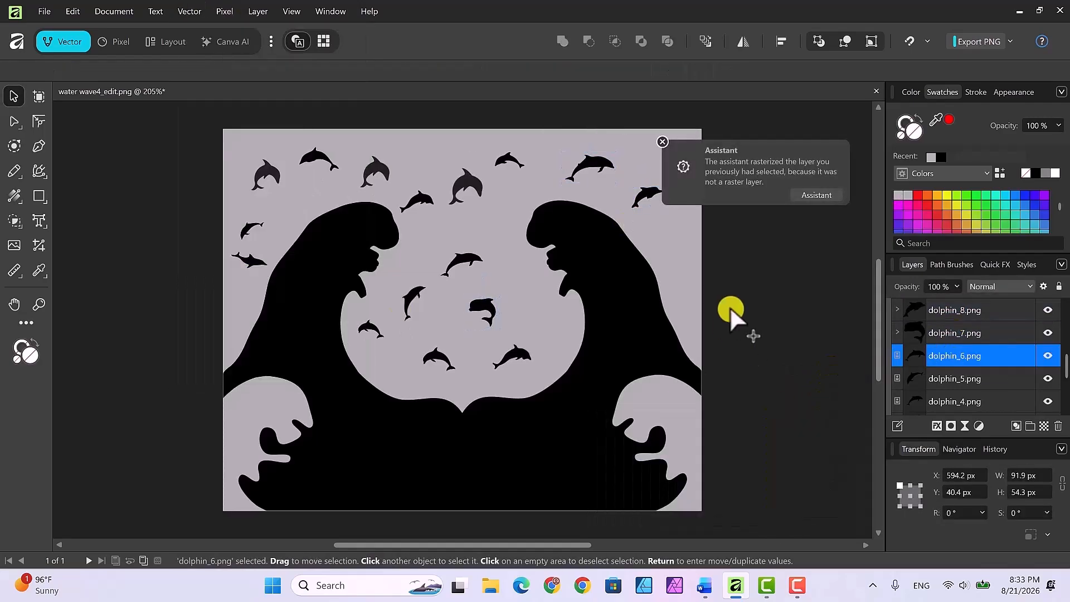
{"action": "left_click", "coordinate": [775, 521]}
{"action": "left_click", "coordinate": [955, 379]}
{"action": "left_click", "coordinate": [190, 11]}
{"action": "left_click", "coordinate": [766, 518]}
Convert dolphin_4 and dolphin_3 to vector curves with Image Trace using the same settings.
{"action": "scroll", "coordinate": [952, 345], "scroll_direction": "down", "scroll_amount": 1}
{"action": "left_click", "coordinate": [952, 331]}
{"action": "left_click", "coordinate": [189, 11]}
{"action": "left_click", "coordinate": [223, 281]}
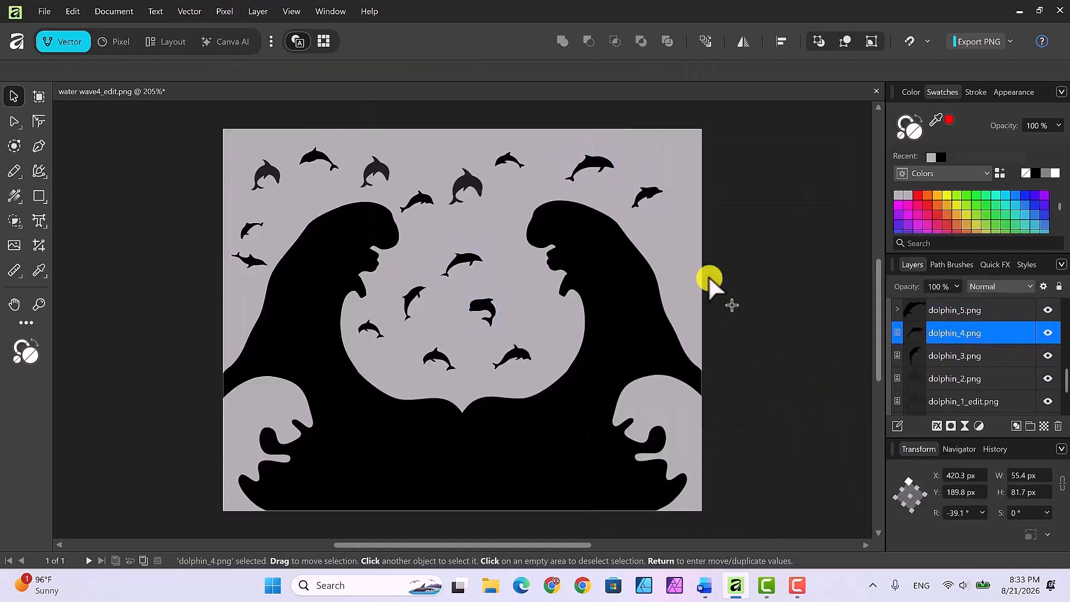
{"action": "left_click", "coordinate": [774, 521]}
{"action": "left_click", "coordinate": [952, 355]}
{"action": "left_click", "coordinate": [189, 12]}
{"action": "left_click", "coordinate": [774, 520]}
Convert dolphin_2 and dolphin_1_edit to vector curves with Image Trace using the same settings.
{"action": "left_click", "coordinate": [954, 378]}
{"action": "left_click", "coordinate": [190, 11]}
{"action": "left_click", "coordinate": [207, 281]}
{"action": "left_click", "coordinate": [774, 520]}
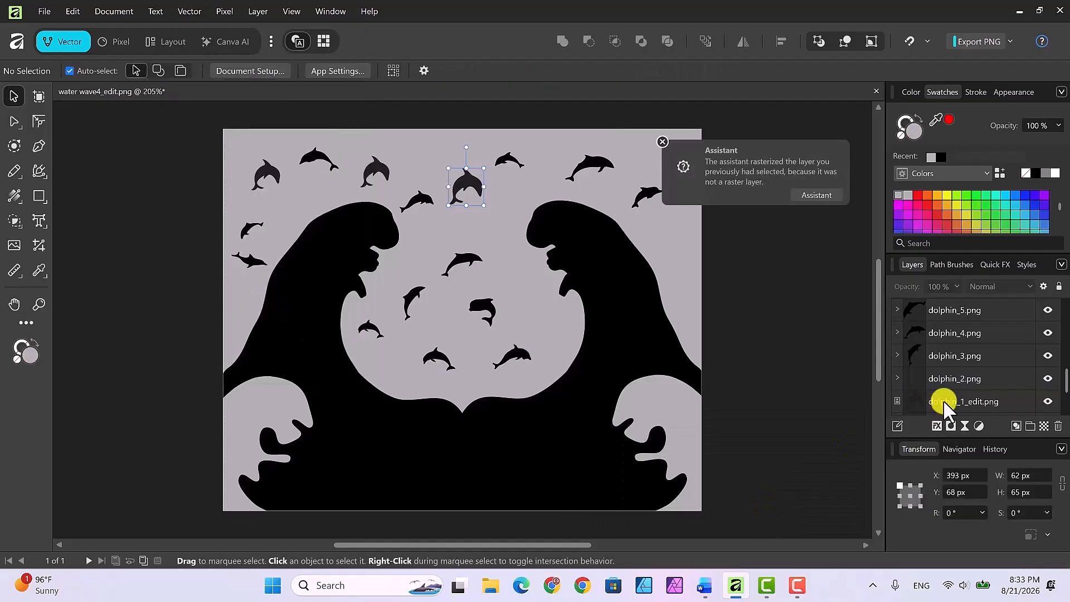
{"action": "left_click", "coordinate": [946, 402]}
{"action": "left_click", "coordinate": [190, 11]}
{"action": "left_click", "coordinate": [220, 282]}
Convert dolphin_1, the lowest image in the group, to vector curves with Image Trace.
{"action": "scroll", "coordinate": [952, 363], "scroll_direction": "down", "scroll_amount": 1}
{"action": "left_click", "coordinate": [953, 379]}
{"action": "left_click", "coordinate": [189, 11]}
{"action": "left_click", "coordinate": [220, 281]}
{"action": "left_click", "coordinate": [774, 520]}
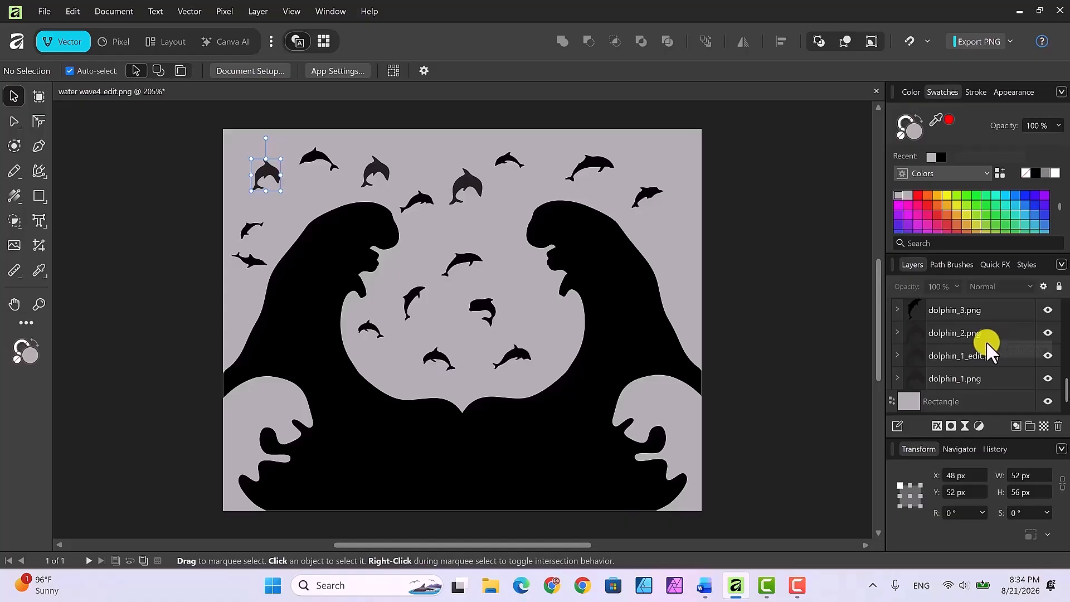
Convert dolphin_9 to vector curves with Image Trace at 50% edge threshold and 40% curve fitting tolerance.
{"action": "scroll", "coordinate": [985, 343], "scroll_direction": "up", "scroll_amount": 3}
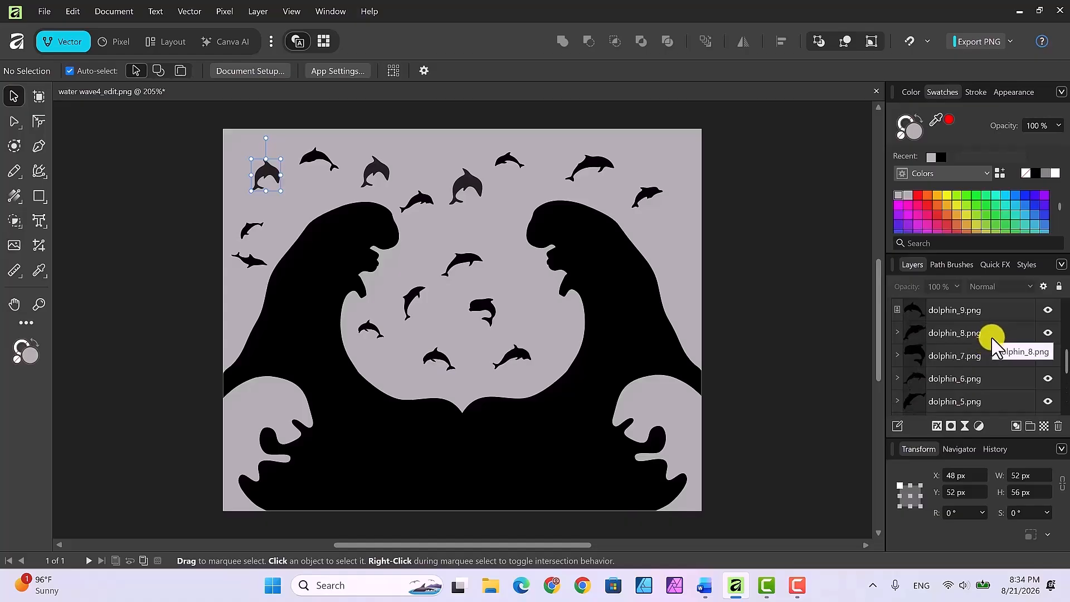
{"action": "left_click", "coordinate": [944, 306]}
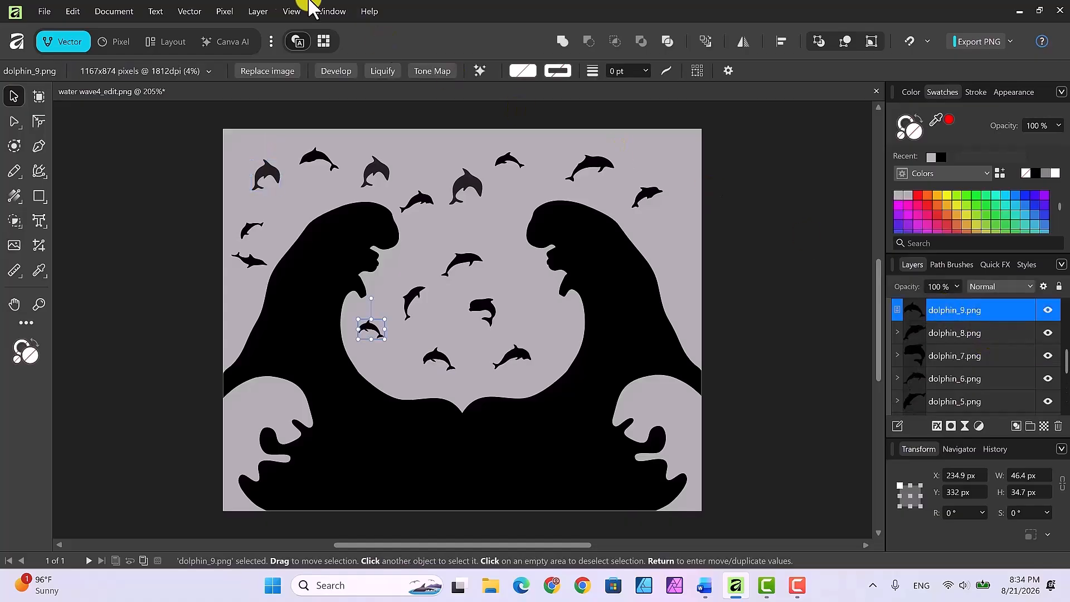
{"action": "left_click", "coordinate": [185, 10]}
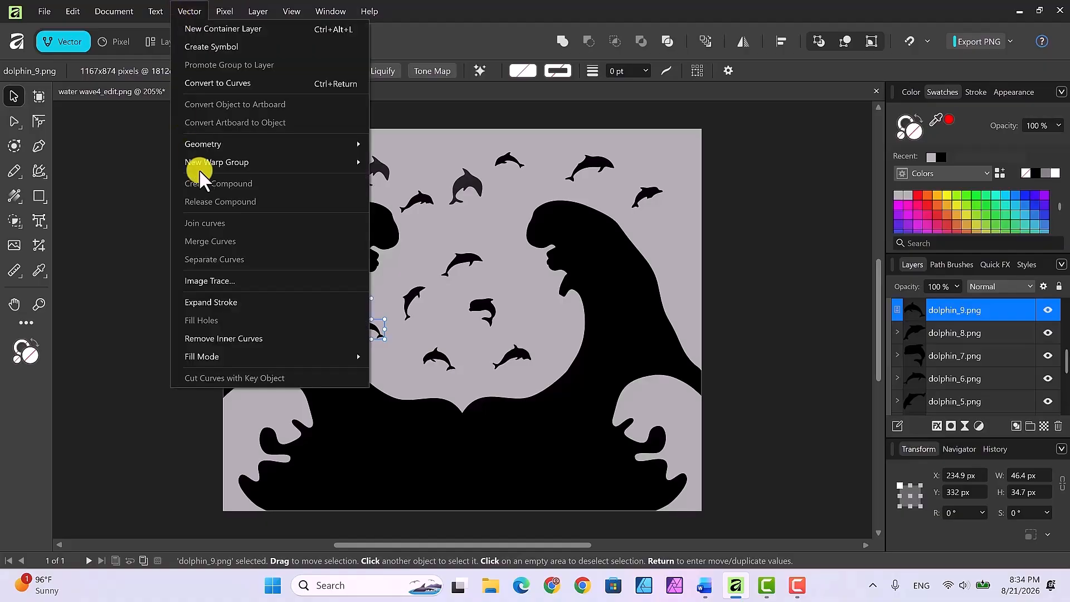
{"action": "left_click", "coordinate": [206, 279]}
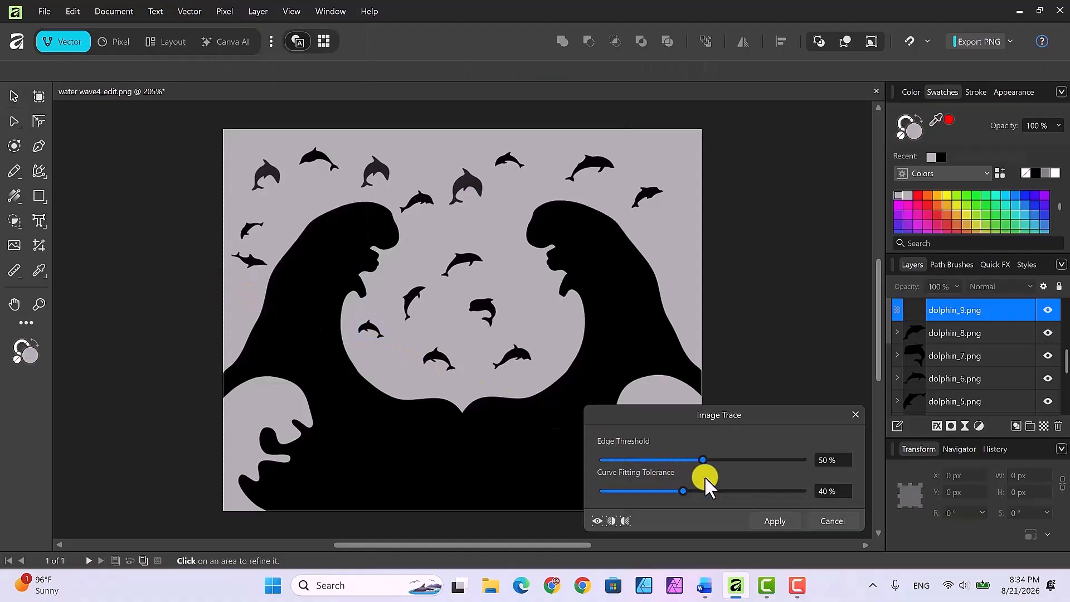
{"action": "left_click", "coordinate": [775, 520]}
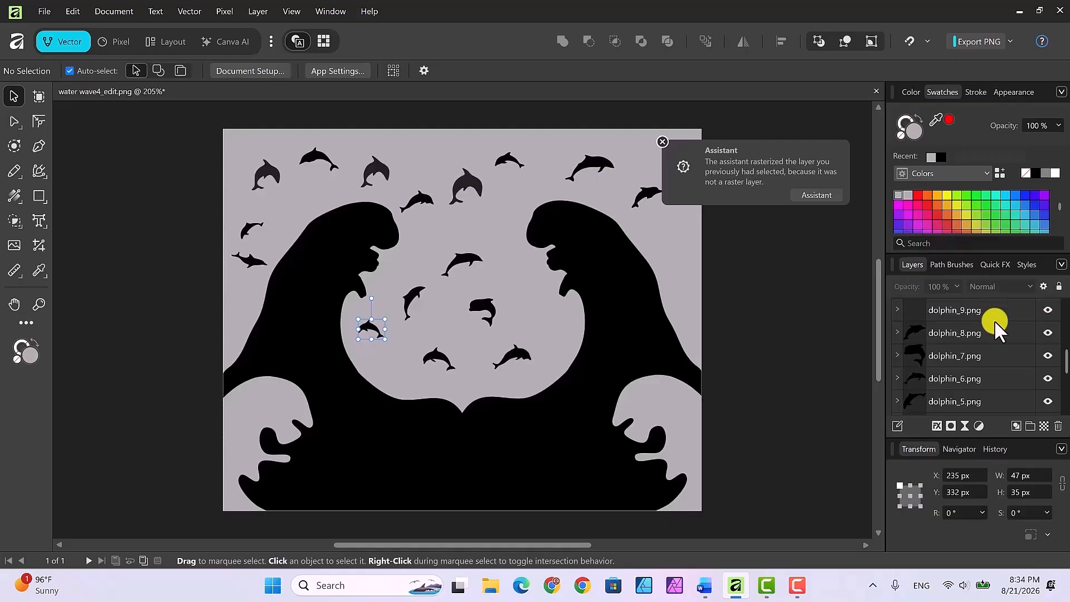
Convert dolphin_10 to vector curves with Image Trace at 50% edge threshold and 40% curve fitting tolerance.
{"action": "scroll", "coordinate": [1002, 323], "scroll_direction": "up", "scroll_amount": 3}
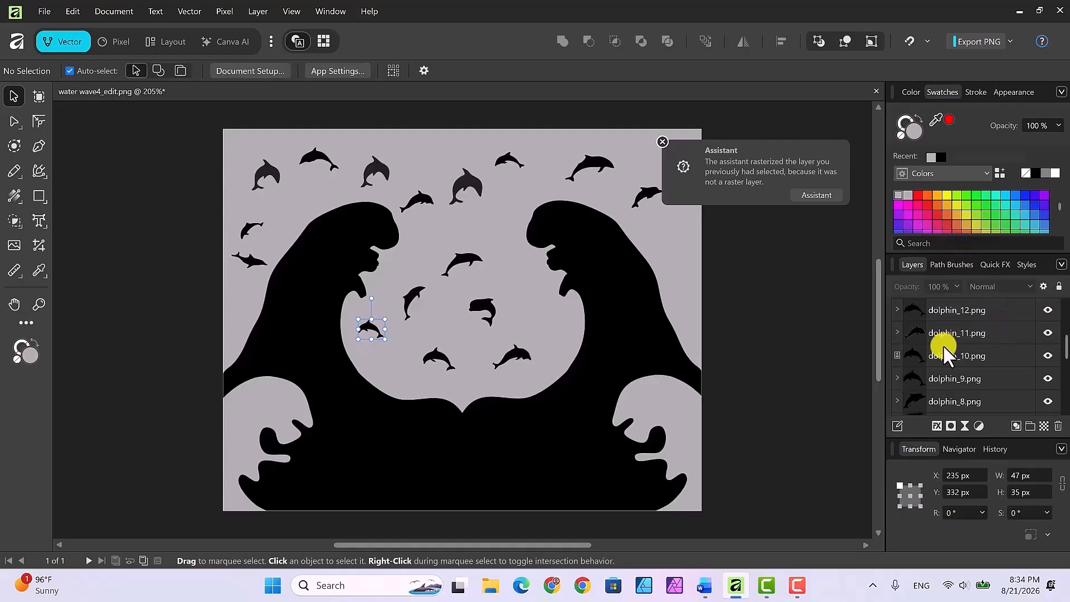
{"action": "left_click", "coordinate": [942, 349]}
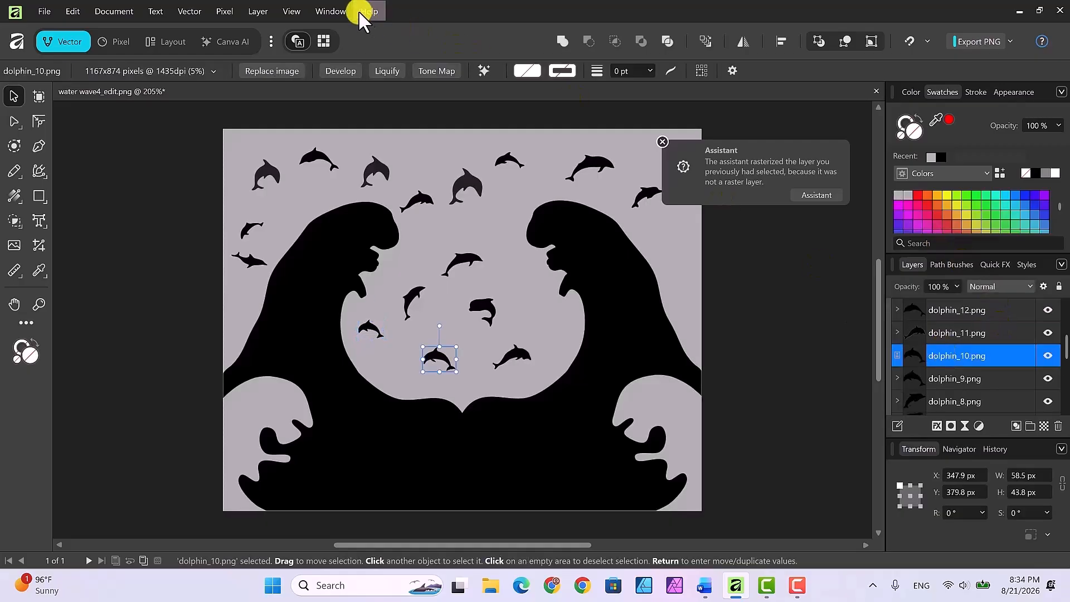
{"action": "left_click", "coordinate": [187, 11]}
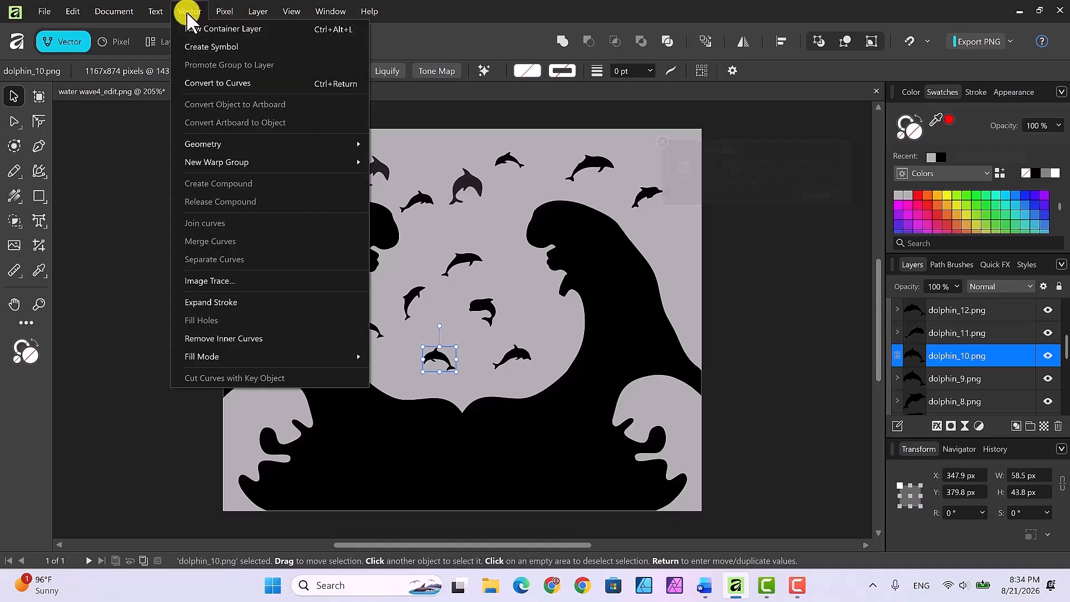
{"action": "left_click", "coordinate": [208, 280]}
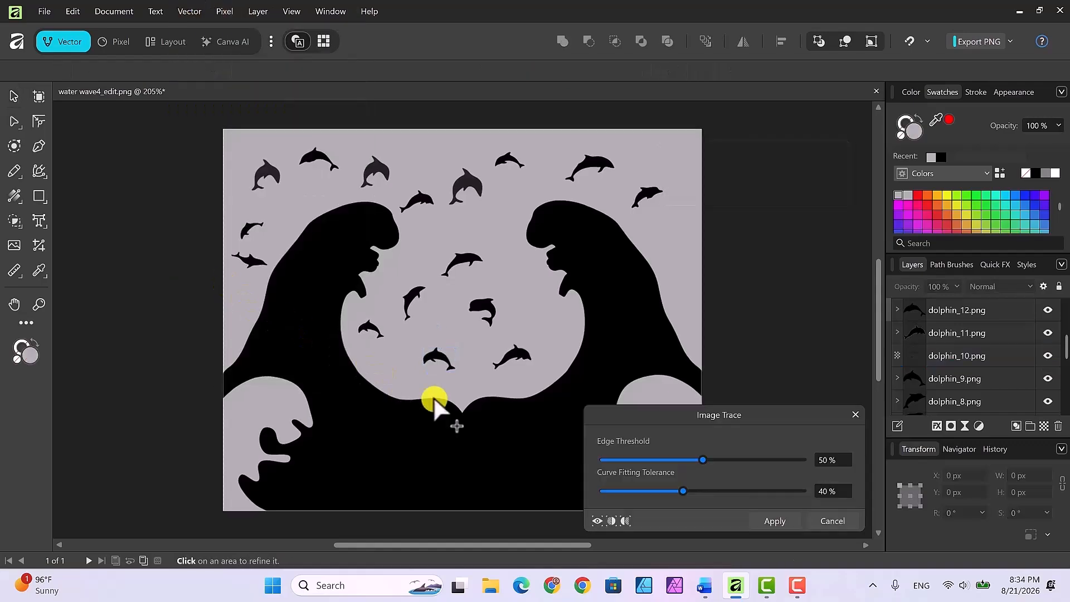
{"action": "left_click", "coordinate": [783, 520]}
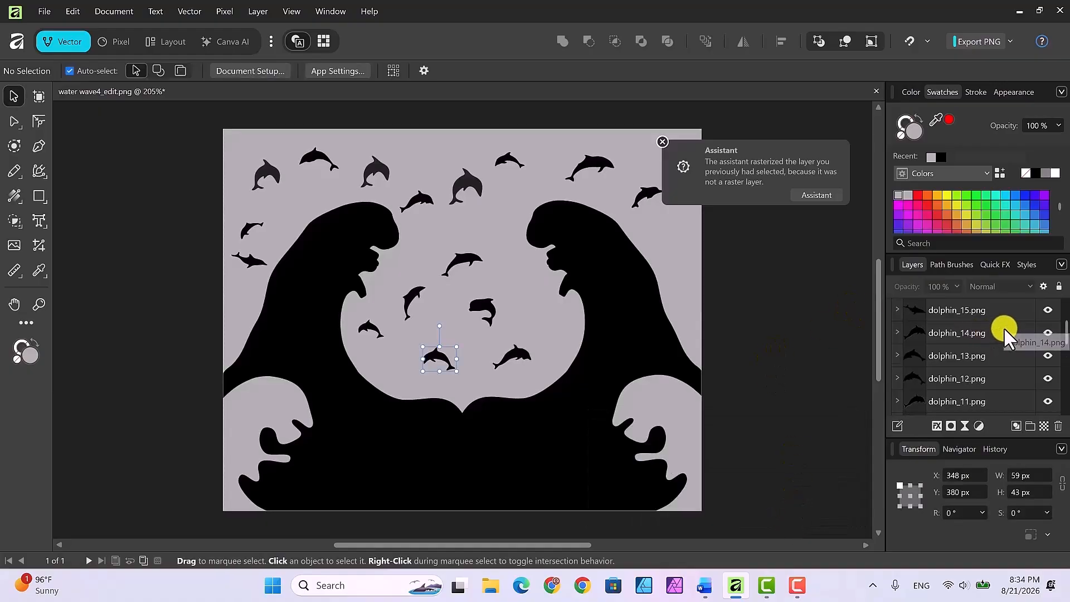
Fill the traced dolphin_2 group with black.
{"action": "scroll", "coordinate": [1004, 327], "scroll_direction": "up", "scroll_amount": 3}
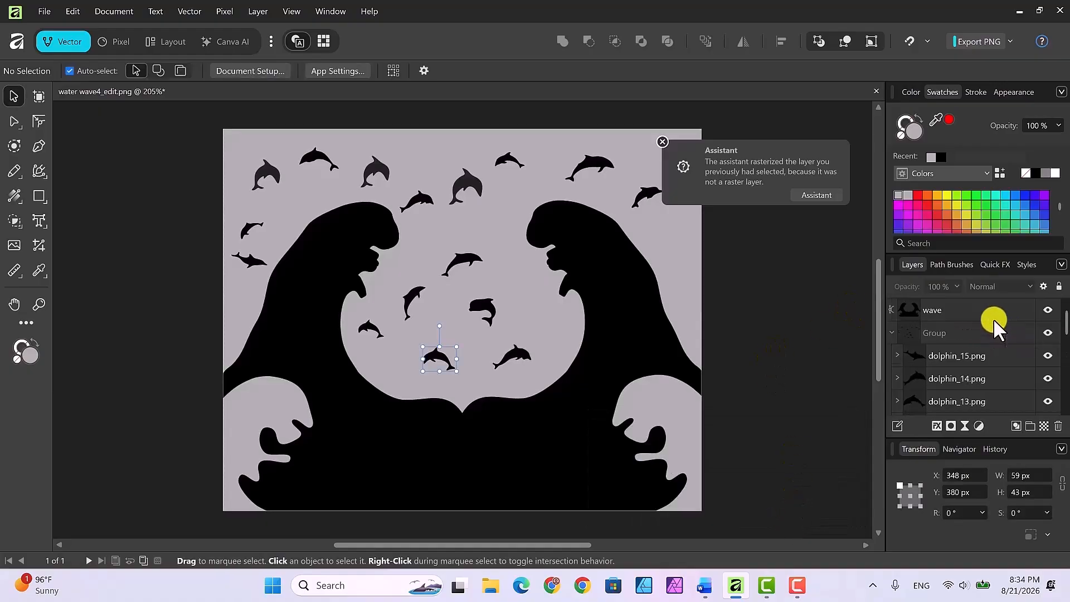
{"action": "scroll", "coordinate": [994, 319], "scroll_direction": "down", "scroll_amount": 3}
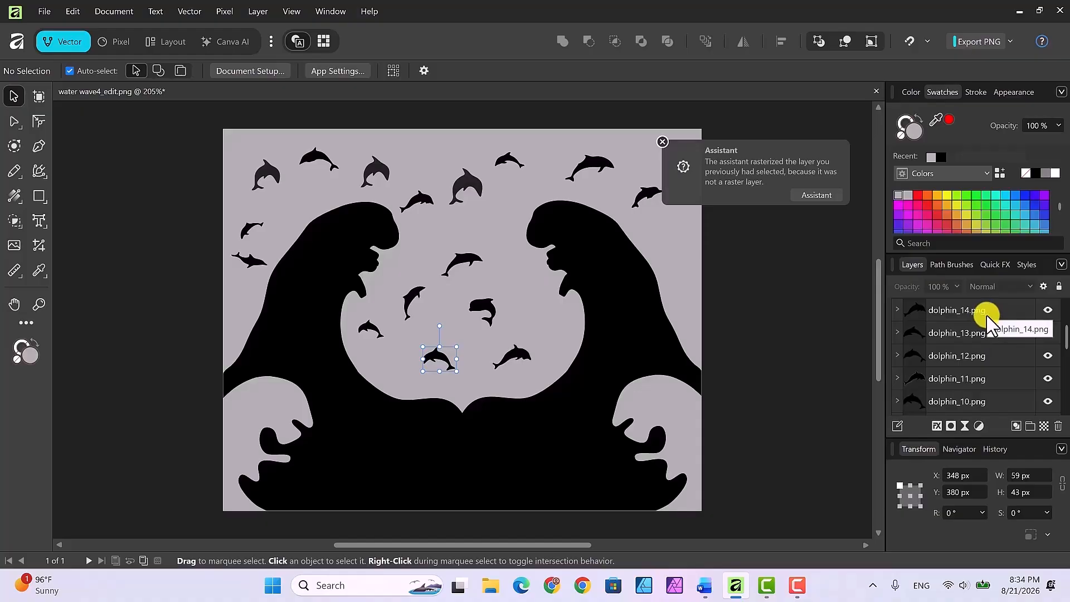
{"action": "scroll", "coordinate": [986, 313], "scroll_direction": "down", "scroll_amount": 3}
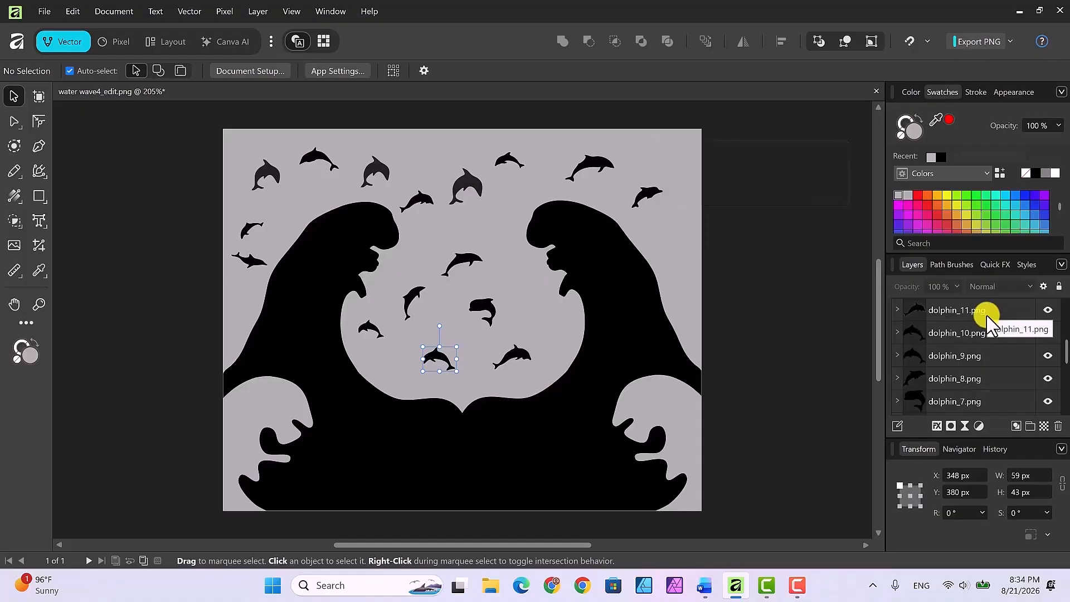
{"action": "scroll", "coordinate": [987, 322], "scroll_direction": "down", "scroll_amount": 3}
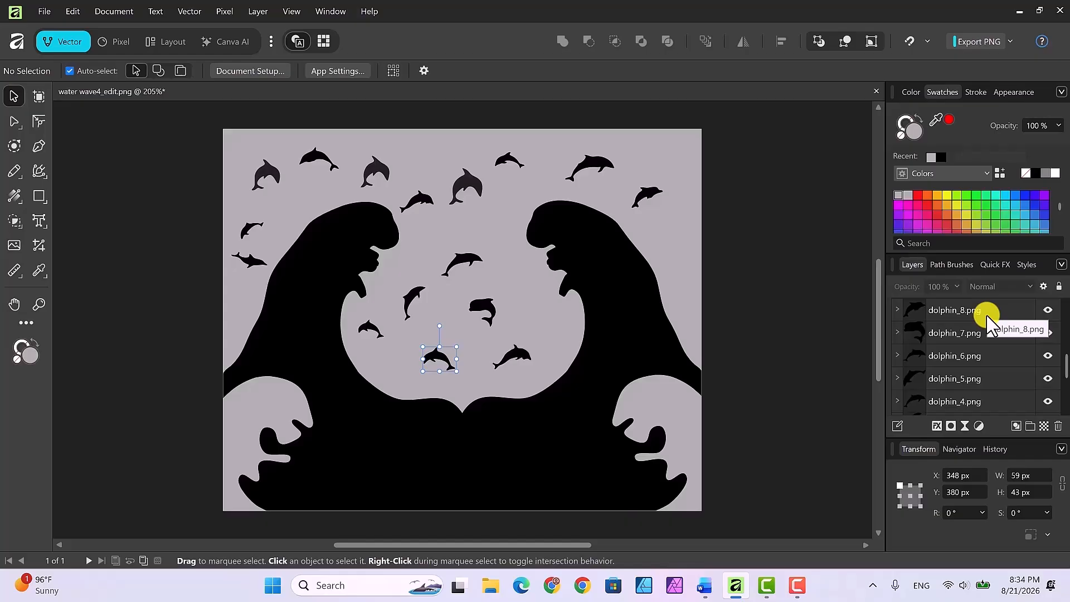
{"action": "scroll", "coordinate": [988, 320], "scroll_direction": "down", "scroll_amount": 3}
{"action": "left_click", "coordinate": [949, 379]}
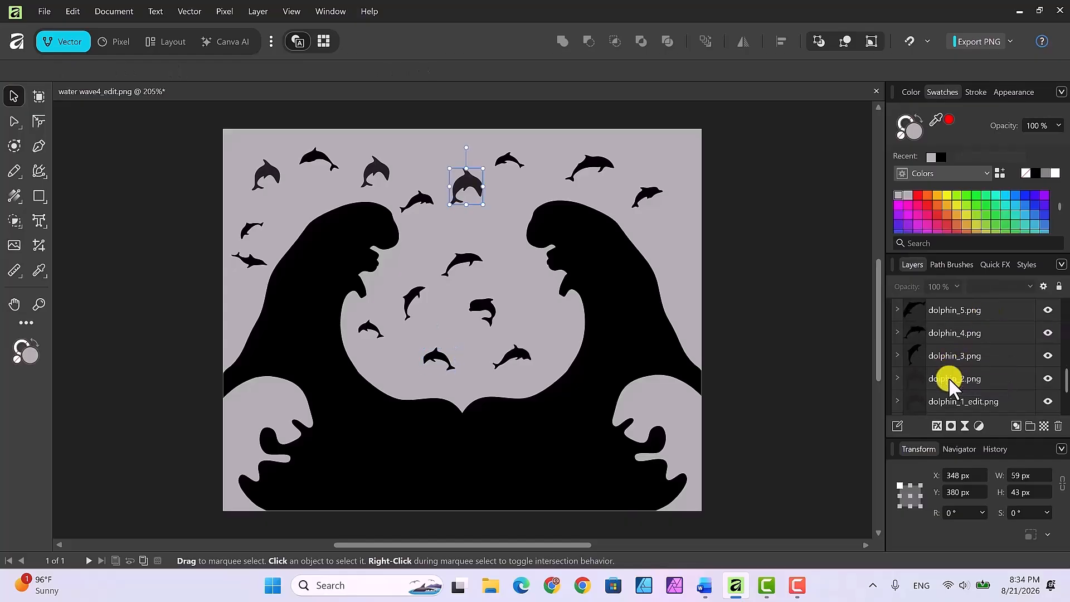
{"action": "left_click", "coordinate": [941, 156]}
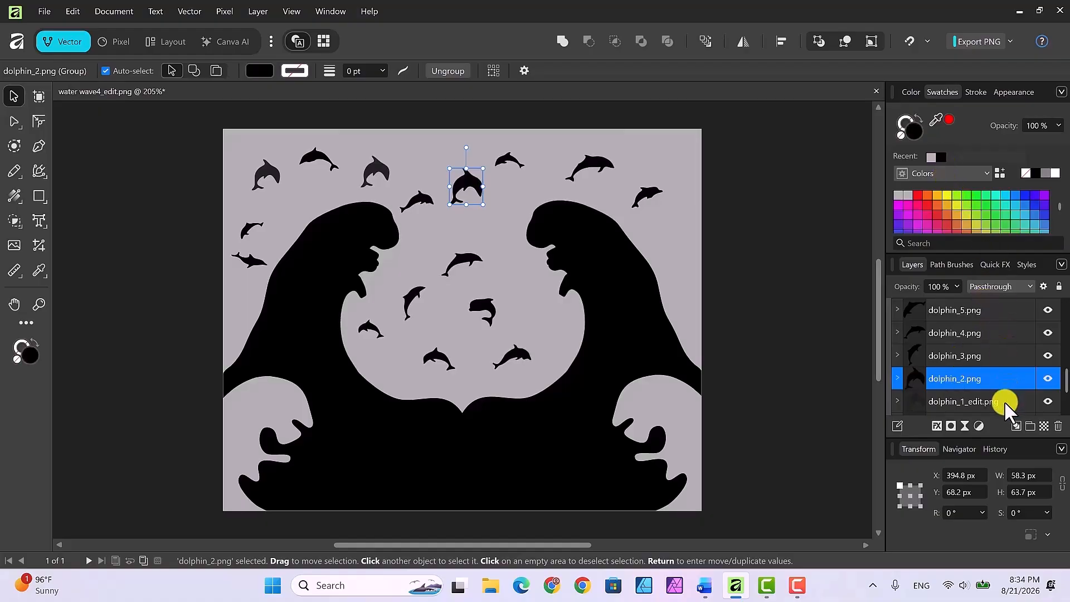
Fill the traced dolphin_1_edit and dolphin_1 groups with black.
{"action": "left_click", "coordinate": [986, 401]}
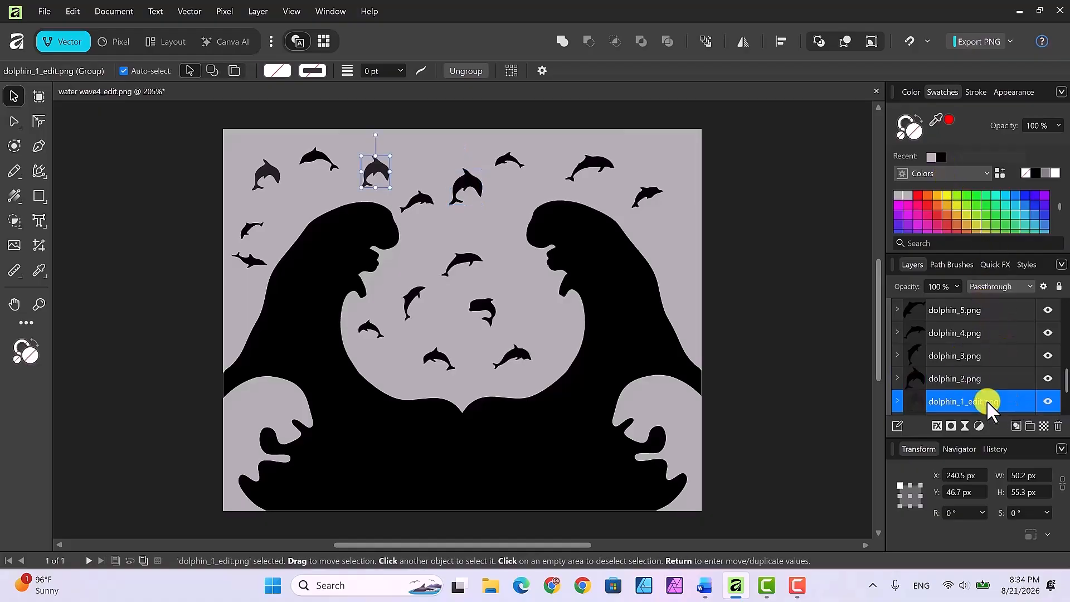
{"action": "left_click", "coordinate": [943, 156]}
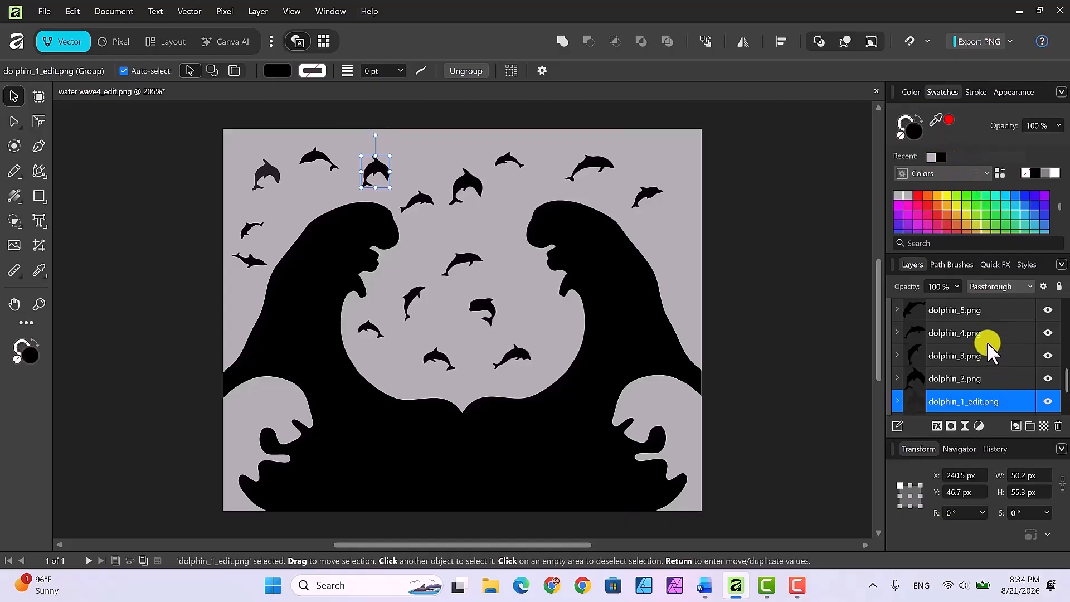
{"action": "scroll", "coordinate": [988, 343], "scroll_direction": "down", "scroll_amount": 1}
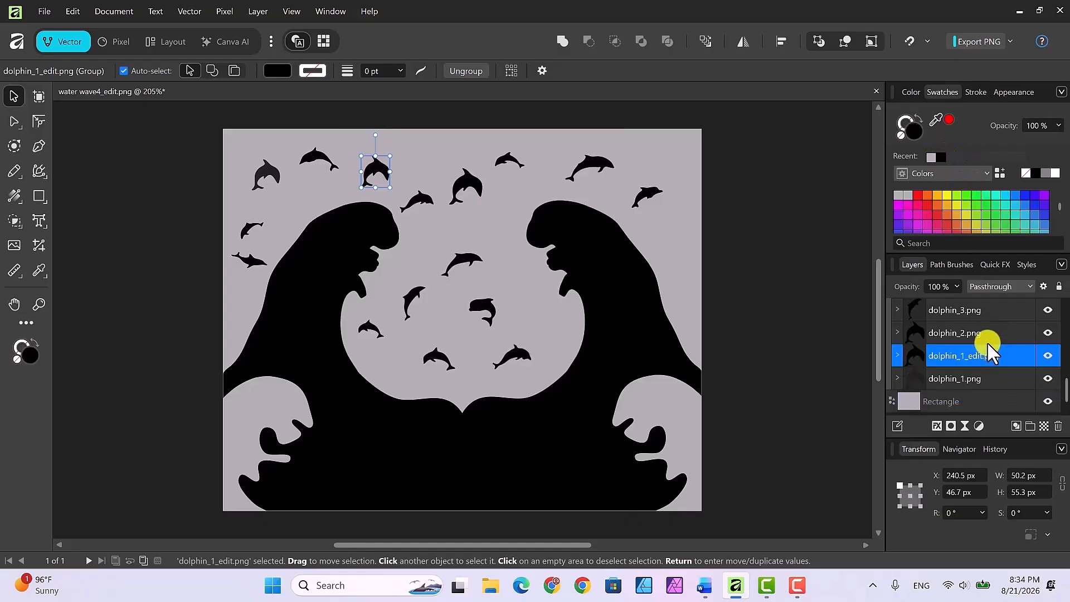
{"action": "left_click", "coordinate": [960, 375]}
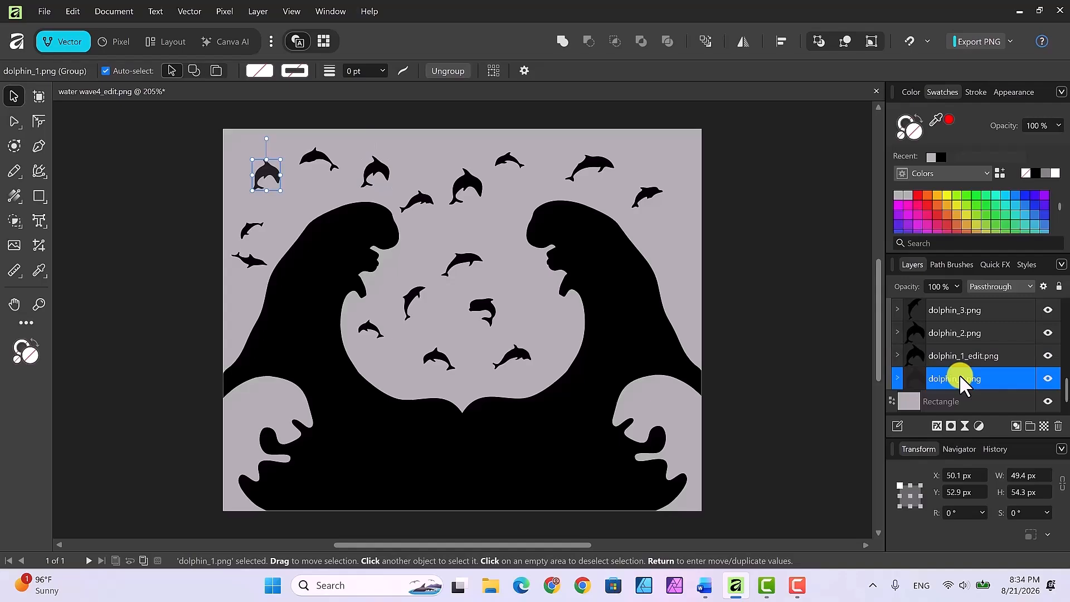
{"action": "left_click", "coordinate": [1035, 172]}
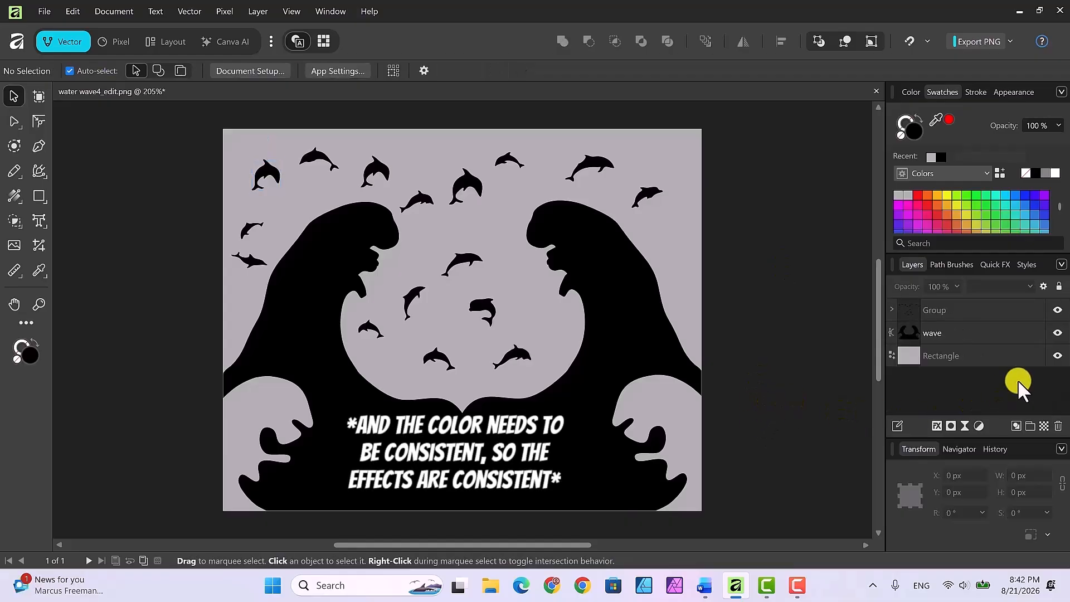
Create a non-destructive Add compound from the dolphin group and the wave curve.
{"action": "left_click", "coordinate": [967, 312]}
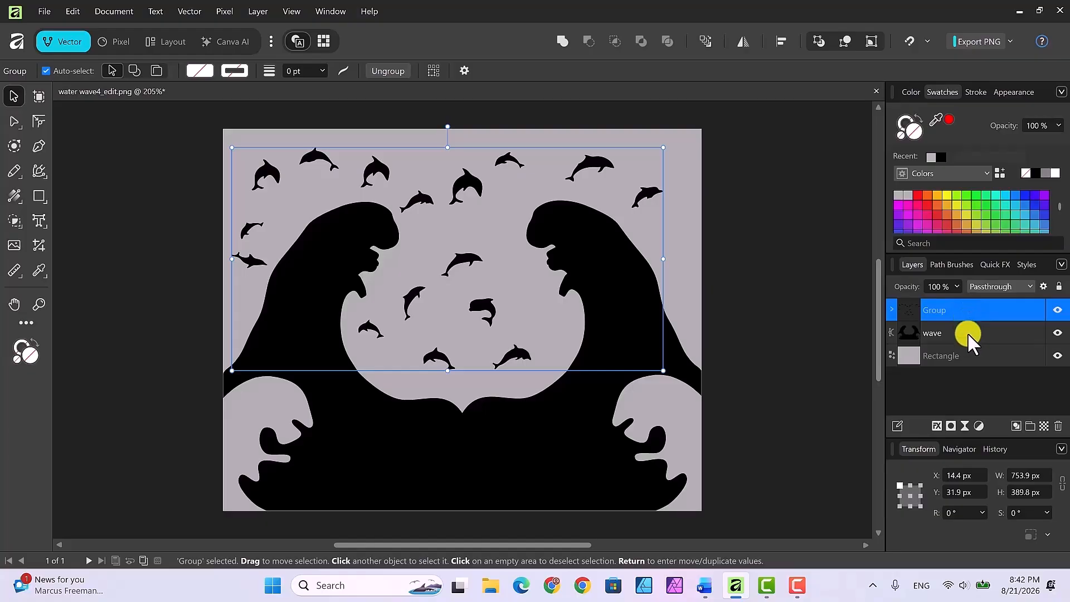
{"action": "left_click", "coordinate": [968, 333], "text": "shift"}
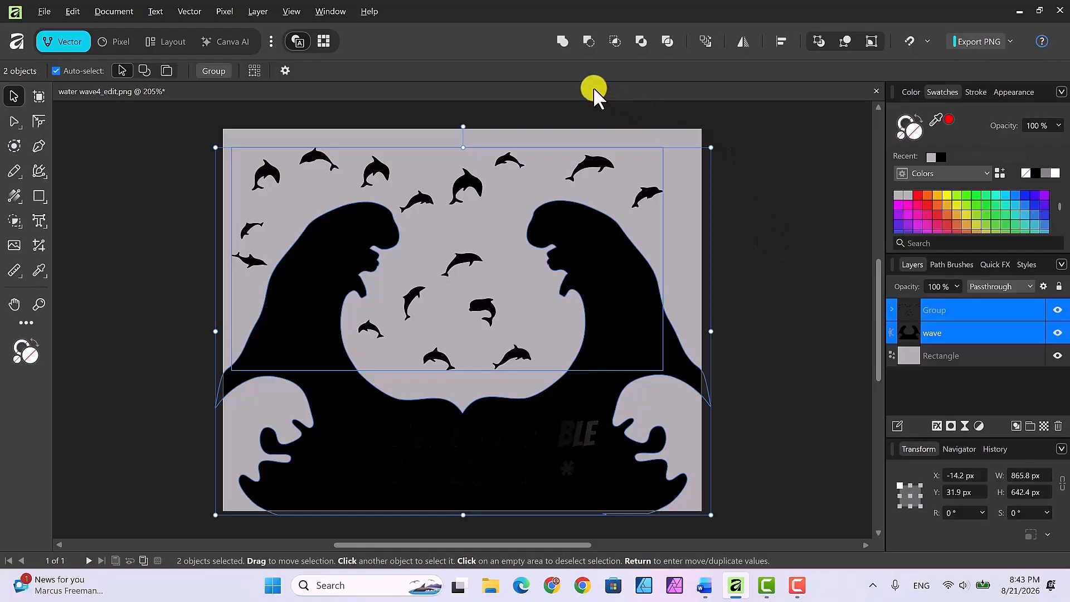
{"action": "left_click", "coordinate": [559, 39], "text": "alt"}
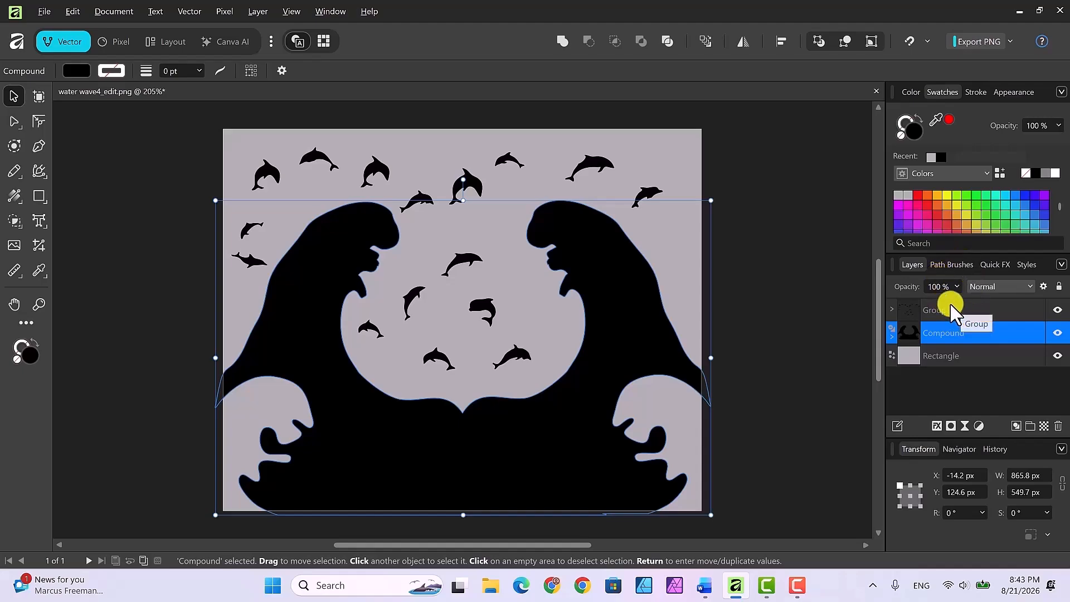
Move the dolphin group inside the Compound, placing it above the wave curve.
{"action": "left_click", "coordinate": [893, 337]}
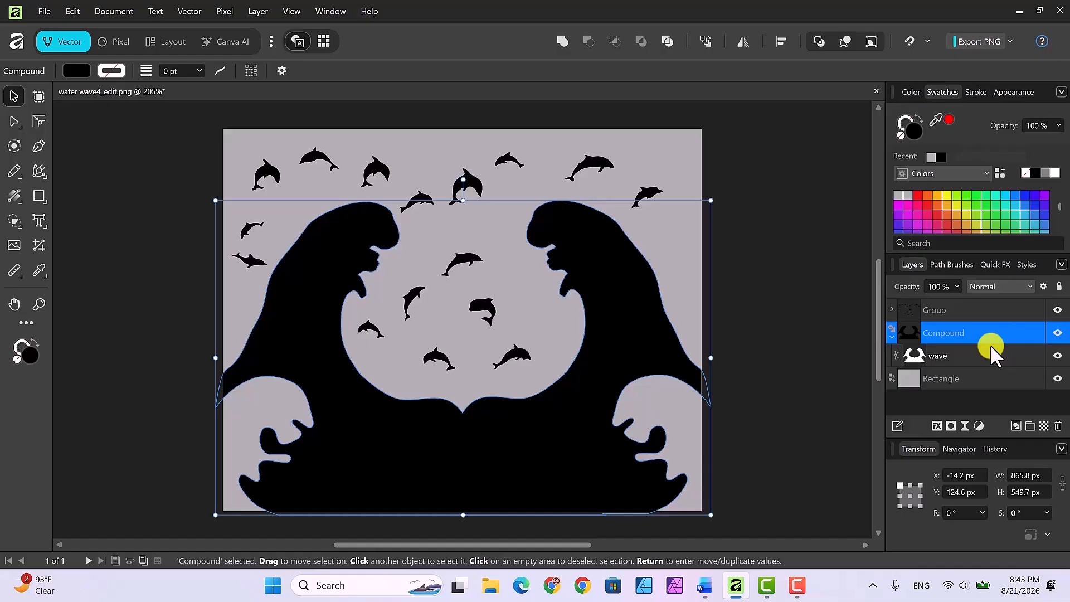
{"action": "left_click", "coordinate": [959, 310]}
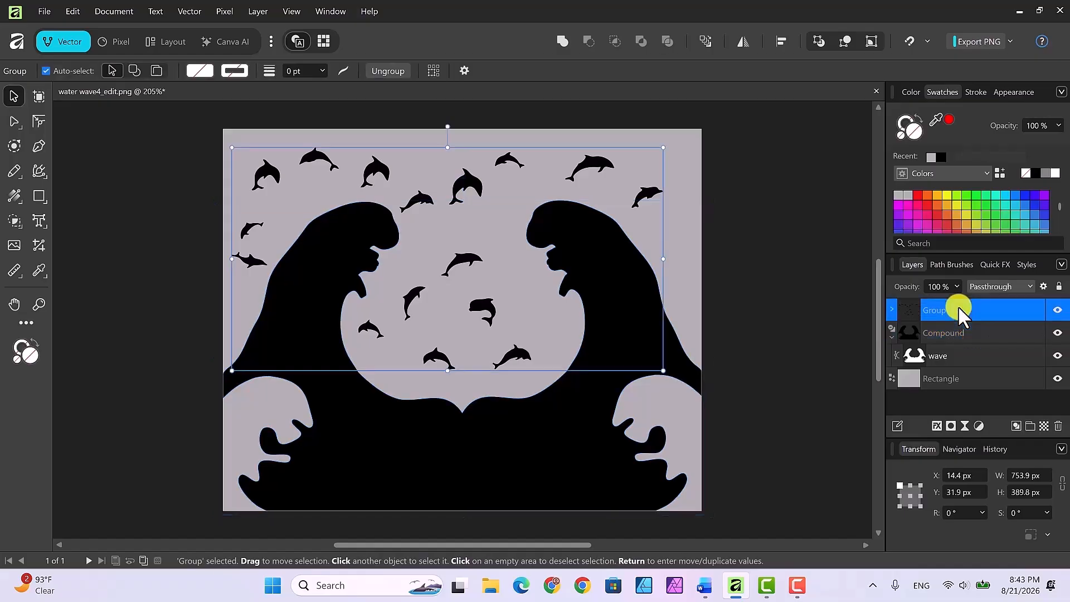
{"action": "left_click_drag", "start_coordinate": [958, 307], "coordinate": [959, 336]}
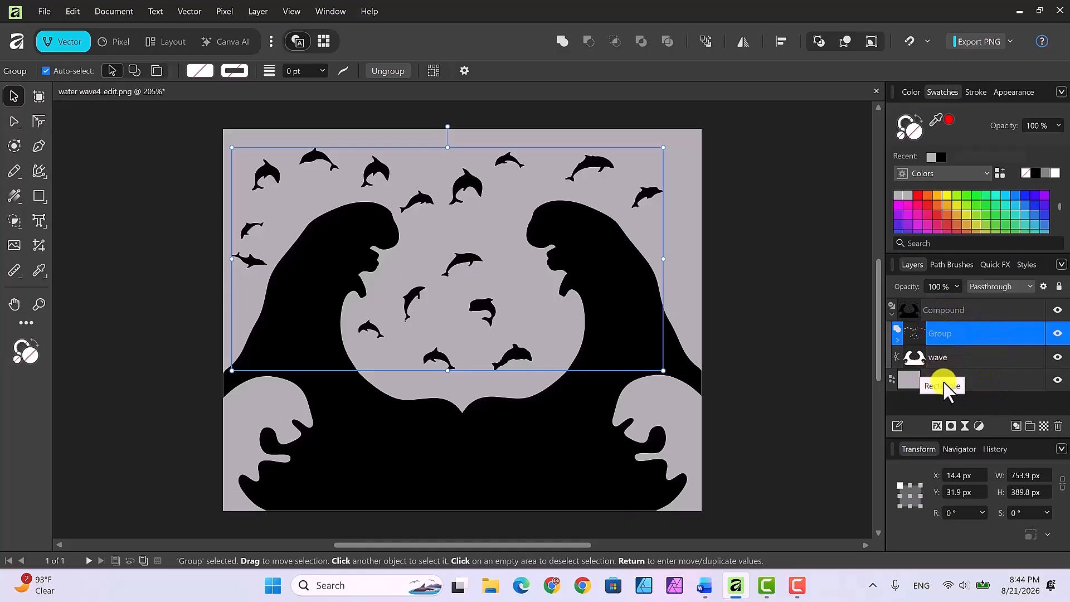
{"action": "left_click", "coordinate": [892, 311]}
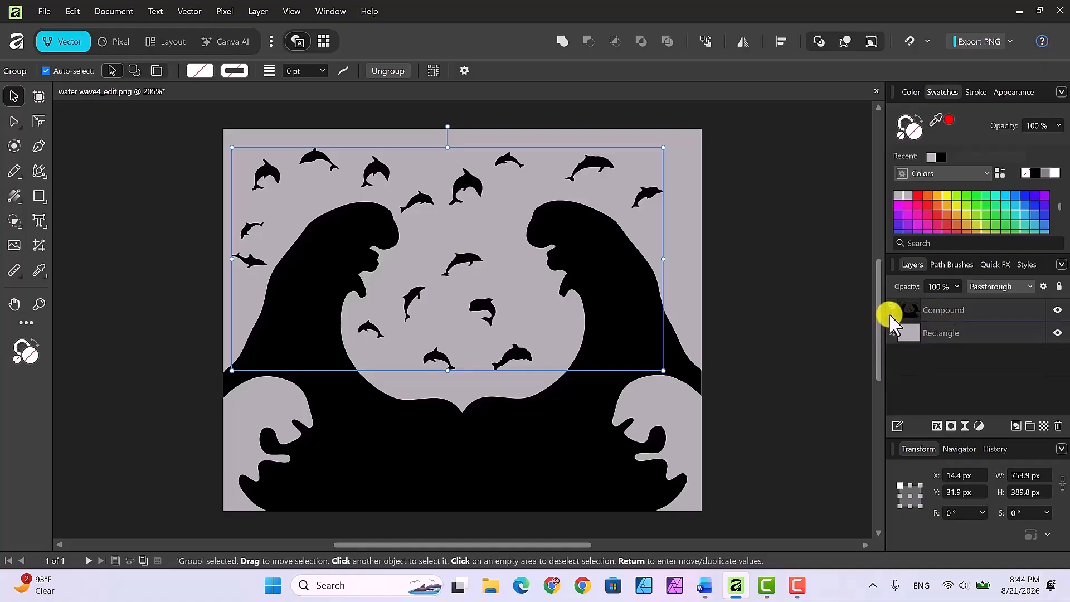
{"action": "left_click", "coordinate": [892, 313]}
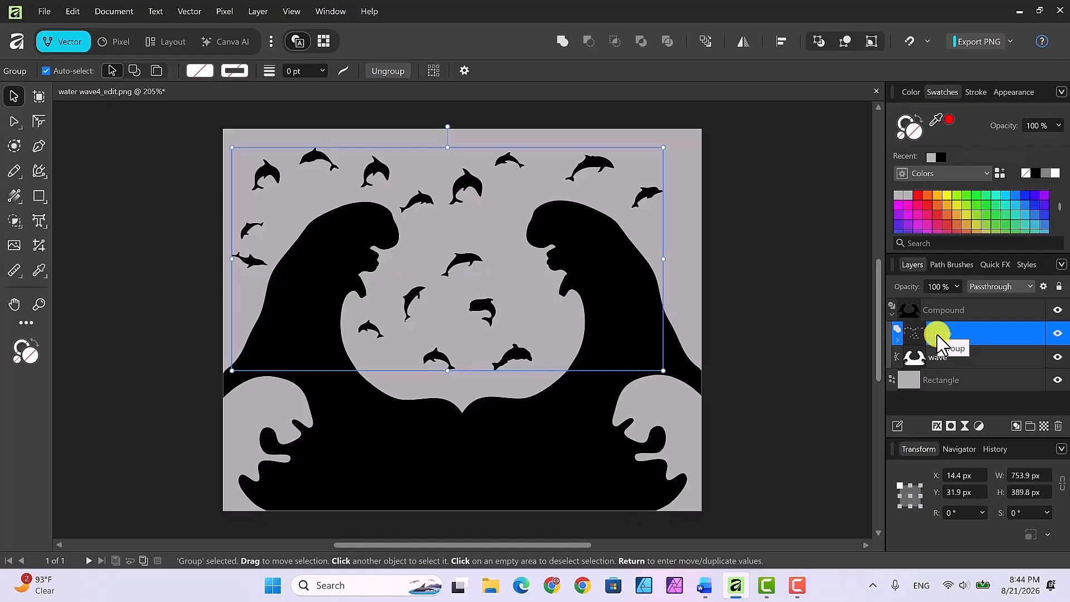
Ungroup the dolphin group inside the Compound and deselect the separated dolphins.
{"action": "left_click", "coordinate": [900, 339]}
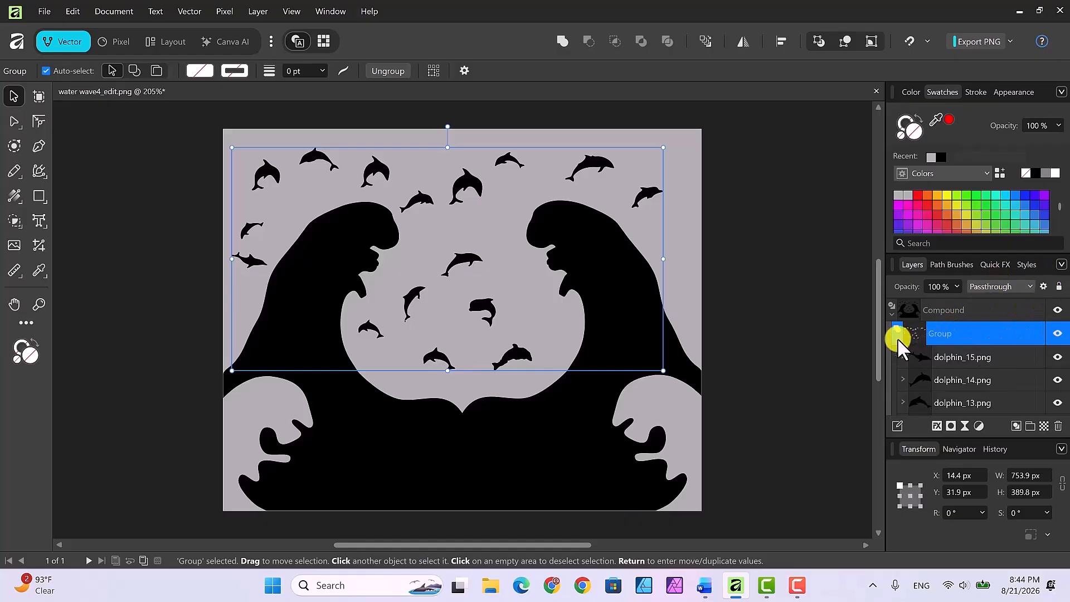
{"action": "right_click", "coordinate": [951, 330]}
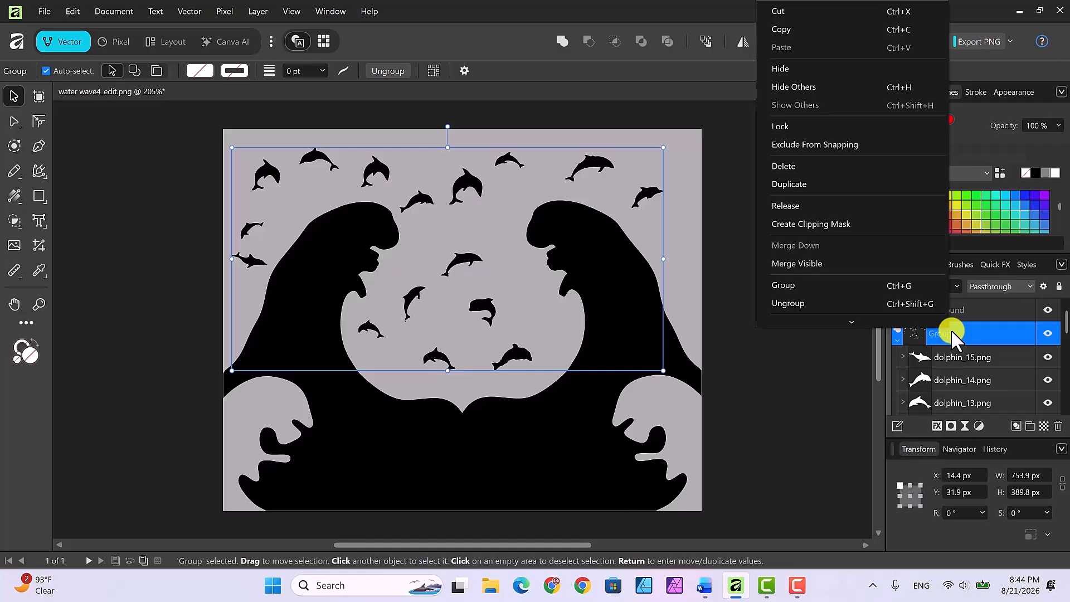
{"action": "left_click", "coordinate": [796, 295]}
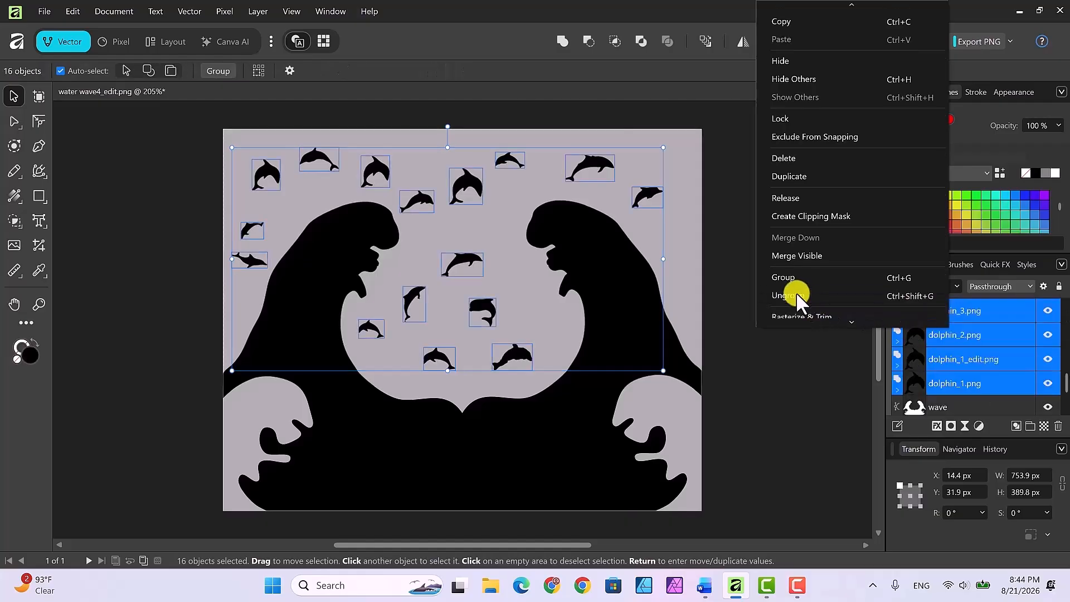
{"action": "scroll", "coordinate": [995, 332], "scroll_direction": "up", "scroll_amount": 5}
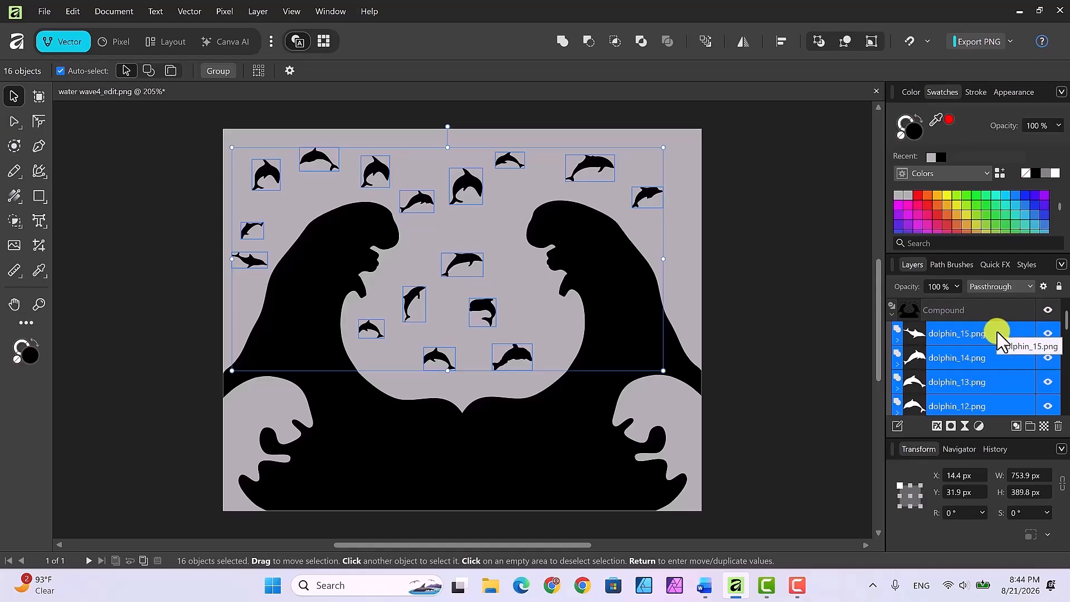
{"action": "left_click", "coordinate": [818, 342]}
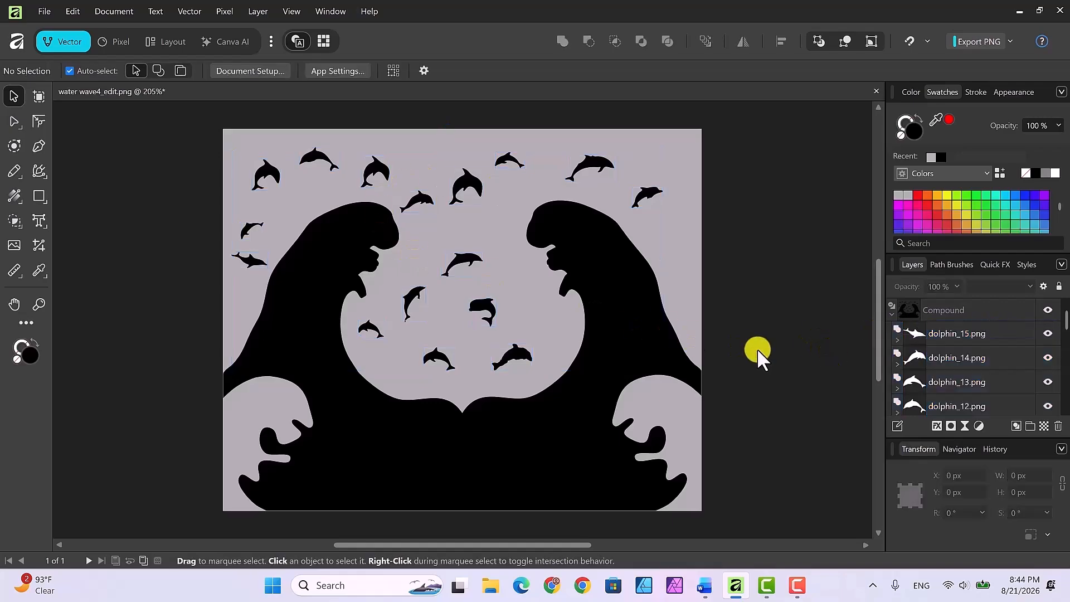
{"action": "scroll", "coordinate": [1008, 316], "scroll_direction": "down", "scroll_amount": 4}
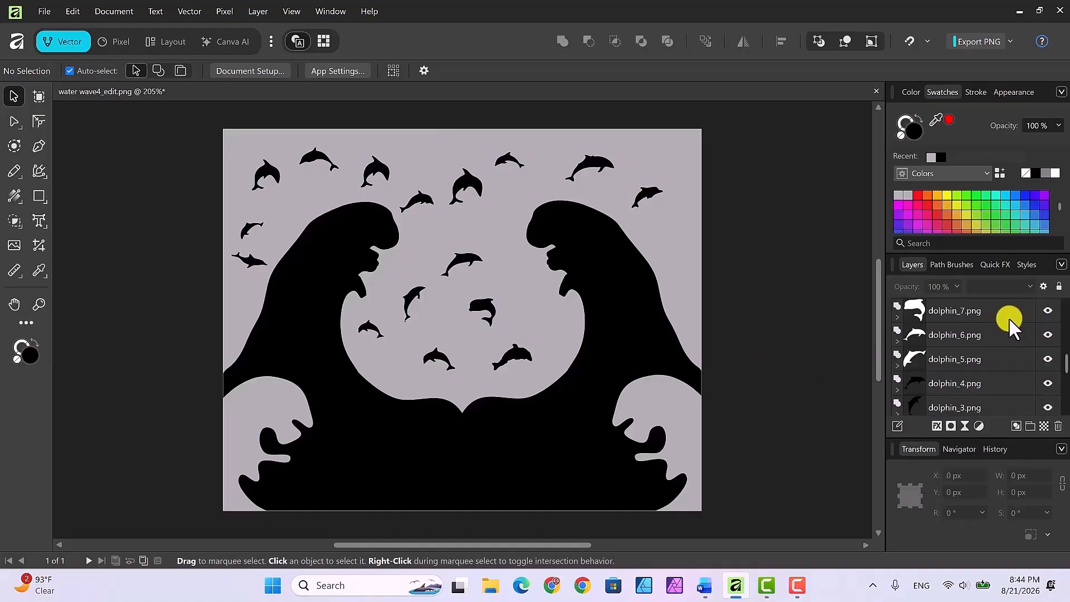
Duplicate the dolphin_4, dolphin_7 and dolphin_11 groups together and move the copies onto the wave's lower right body.
{"action": "scroll", "coordinate": [1009, 316], "scroll_direction": "down", "scroll_amount": 3}
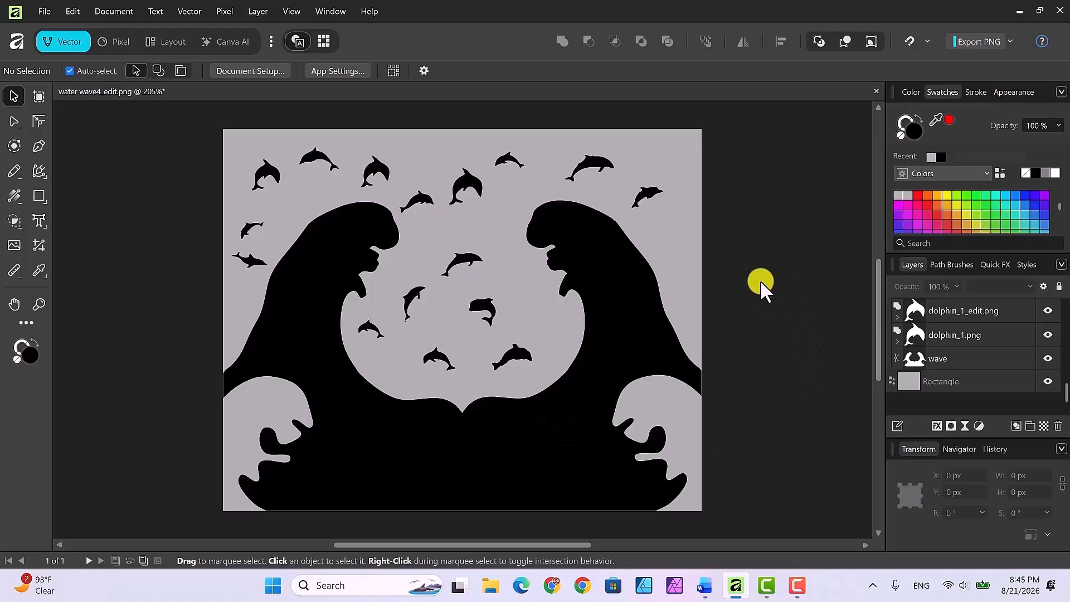
{"action": "left_click", "coordinate": [960, 334]}
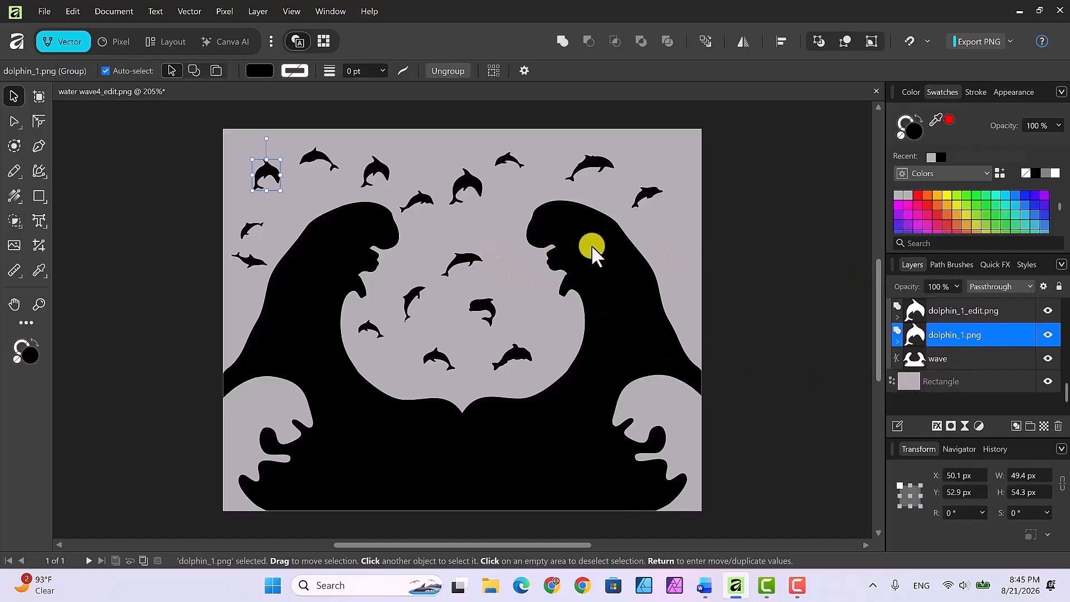
{"action": "left_click", "coordinate": [467, 265]}
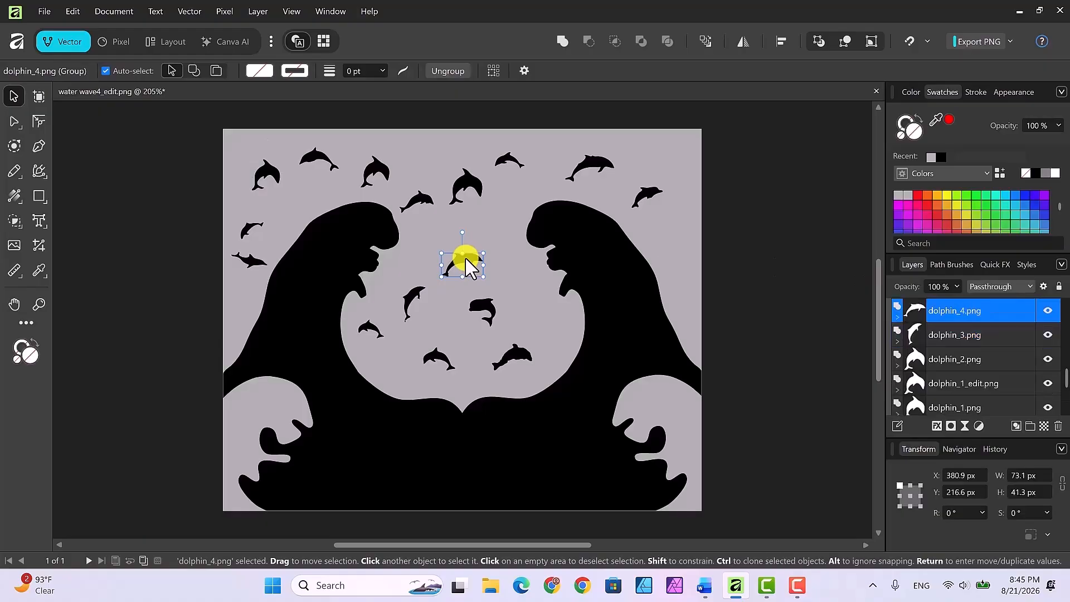
{"action": "left_click", "coordinate": [481, 310], "text": "shift"}
{"action": "left_click", "coordinate": [510, 354], "text": "shift"}
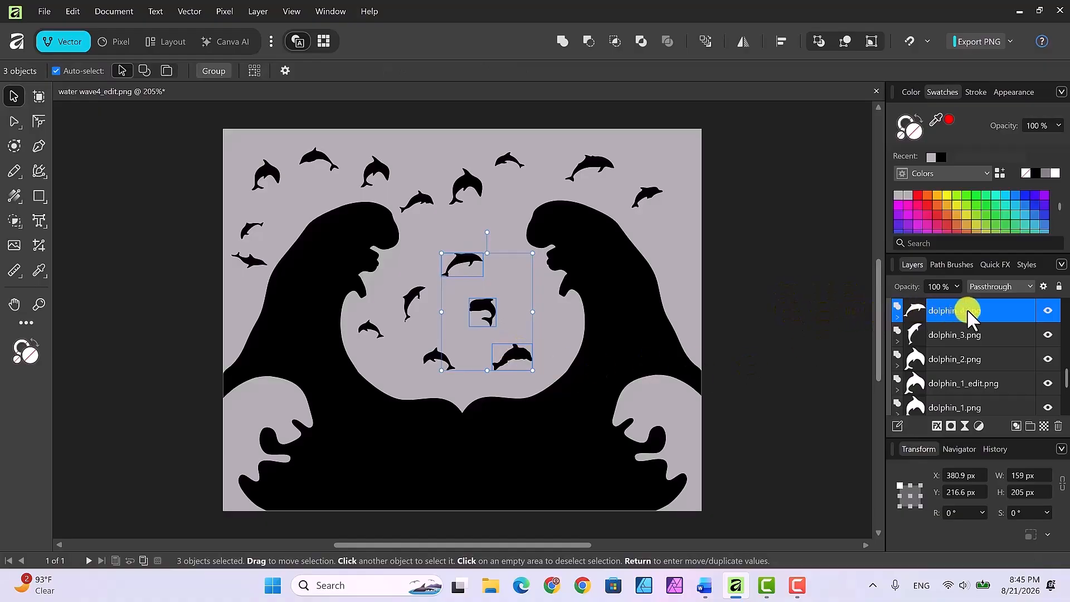
{"action": "right_click", "coordinate": [994, 311]}
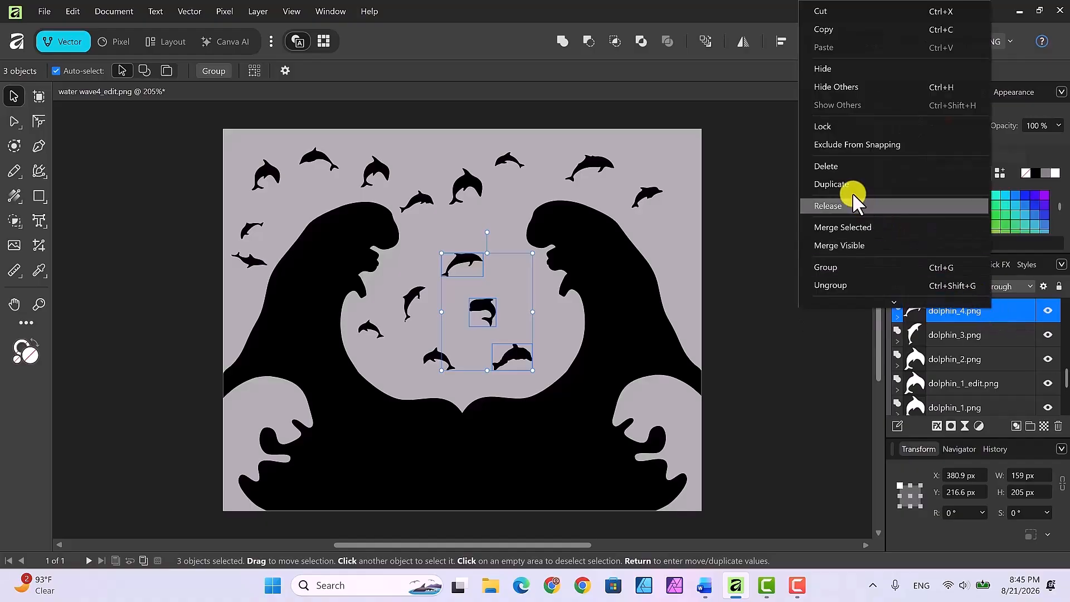
{"action": "left_click", "coordinate": [839, 182]}
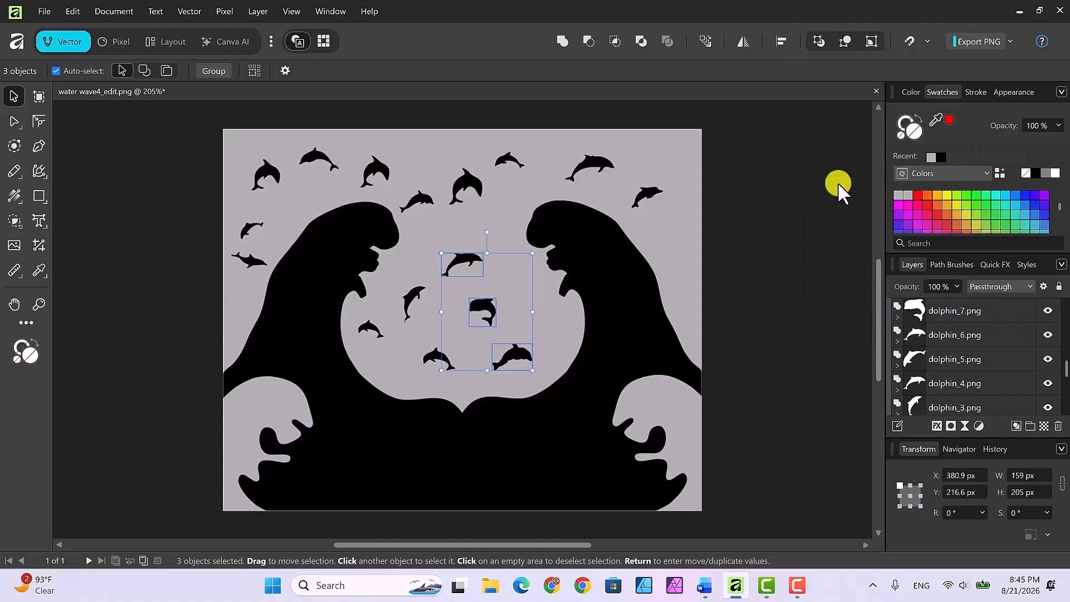
{"action": "left_click_drag", "start_coordinate": [514, 317], "coordinate": [550, 458]}
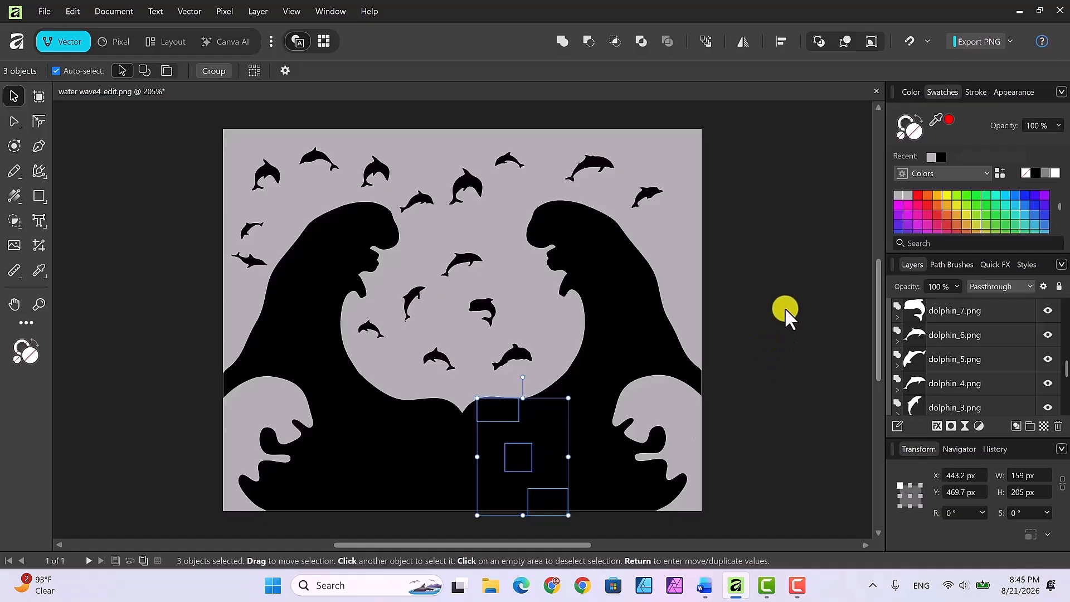
Move the three duplicated dolphin layers to the top of the Compound, above dolphin_15.
{"action": "scroll", "coordinate": [1019, 344], "scroll_direction": "up", "scroll_amount": 5}
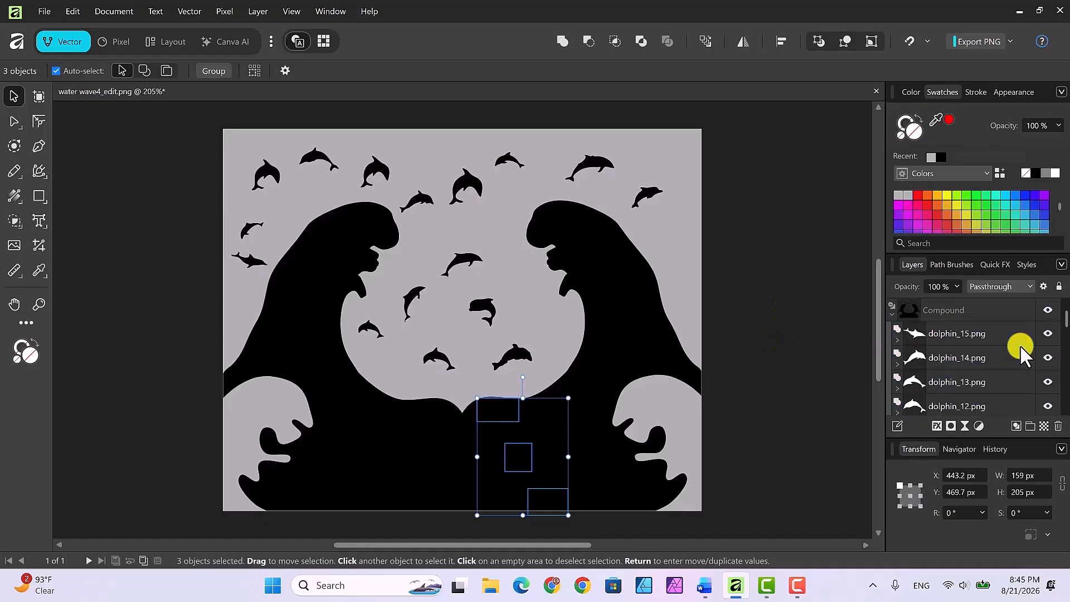
{"action": "scroll", "coordinate": [1021, 350], "scroll_direction": "down", "scroll_amount": 3}
{"action": "scroll", "coordinate": [1020, 350], "scroll_direction": "down", "scroll_amount": 2}
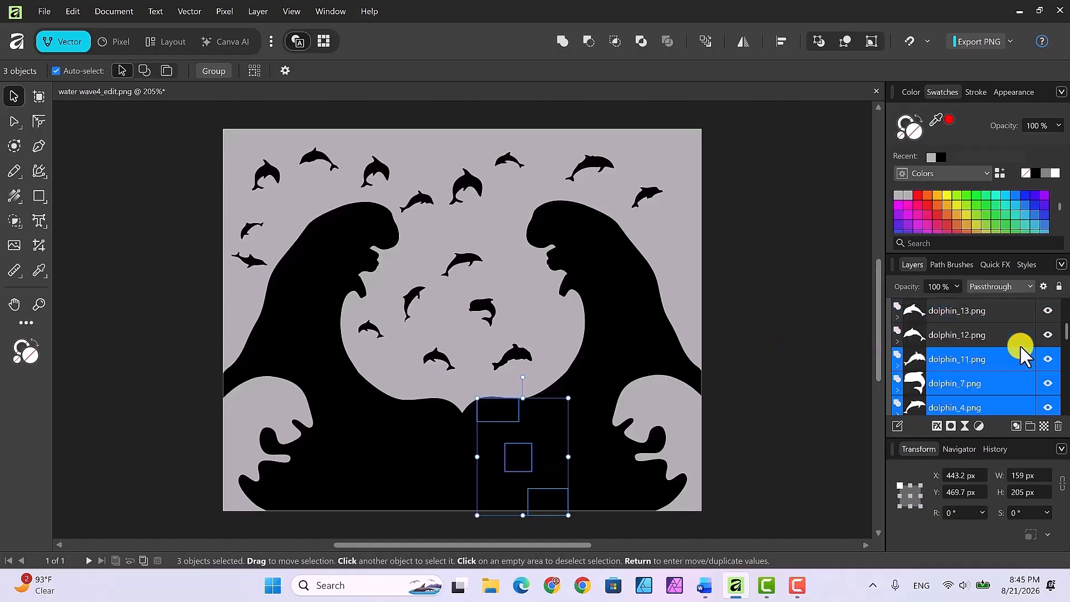
{"action": "scroll", "coordinate": [1020, 350], "scroll_direction": "up", "scroll_amount": 5}
{"action": "scroll", "coordinate": [1020, 350], "scroll_direction": "down", "scroll_amount": 2}
{"action": "left_click_drag", "start_coordinate": [1011, 356], "coordinate": [1007, 309]}
{"action": "left_click_drag", "start_coordinate": [1006, 317], "coordinate": [1005, 315]}
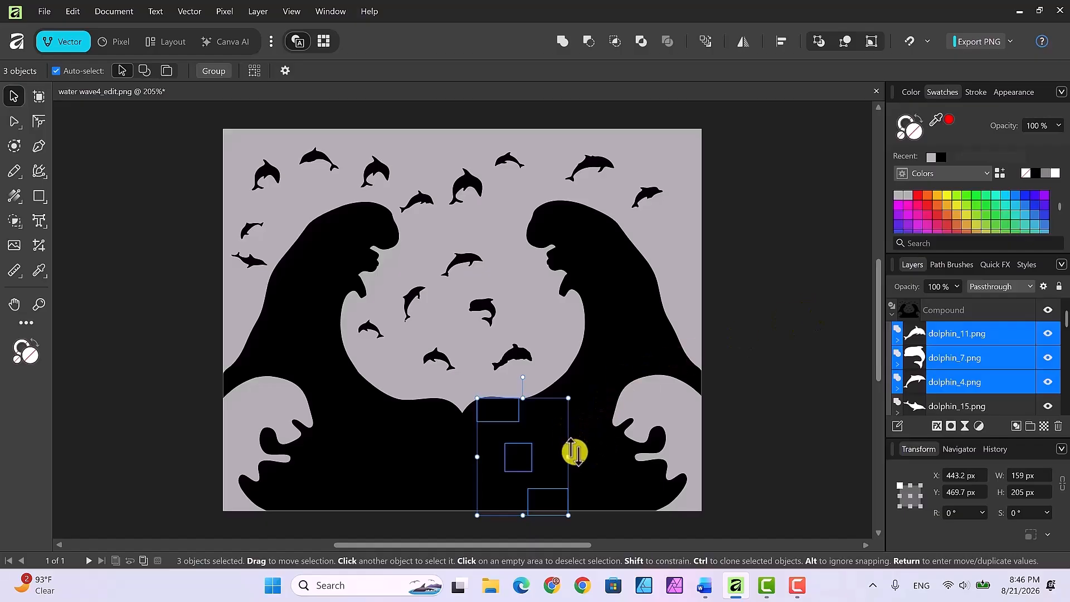
Shrink the dolphin_11 copy to about 60 × 40 px and place it near the wave's lower right edge.
{"action": "scroll", "coordinate": [1015, 333], "scroll_direction": "down", "scroll_amount": 5}
{"action": "scroll", "coordinate": [1016, 332], "scroll_direction": "down", "scroll_amount": 5}
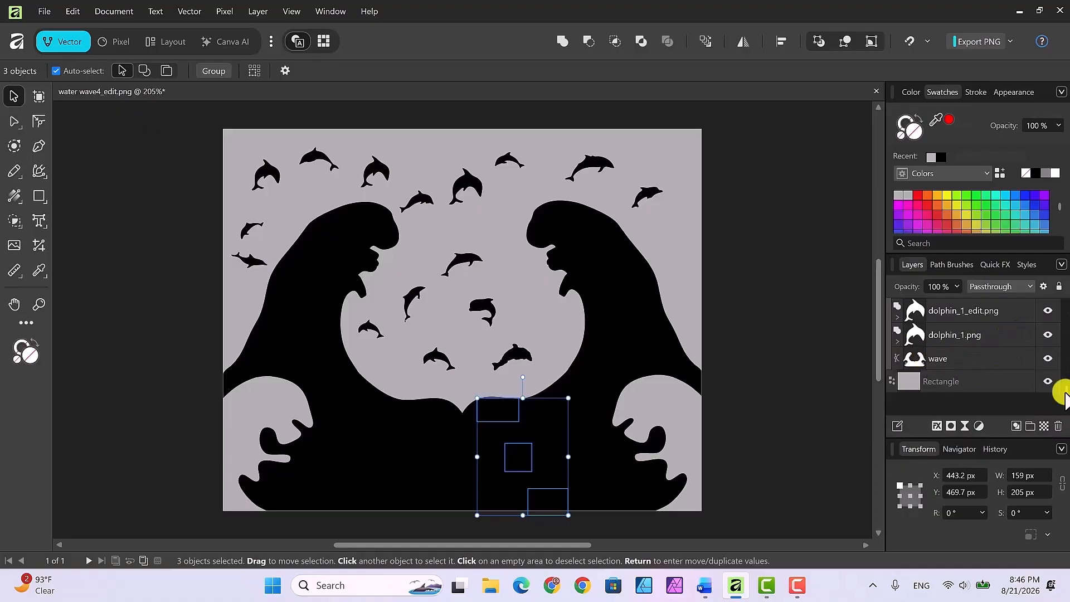
{"action": "scroll", "coordinate": [1006, 336], "scroll_direction": "up", "scroll_amount": 8}
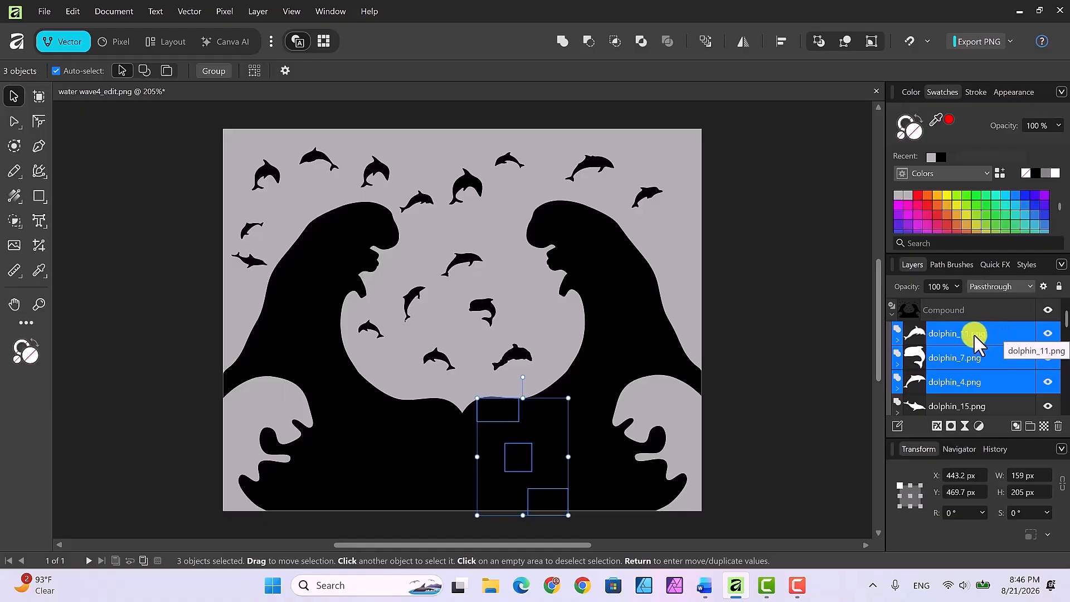
{"action": "left_click", "coordinate": [973, 337]}
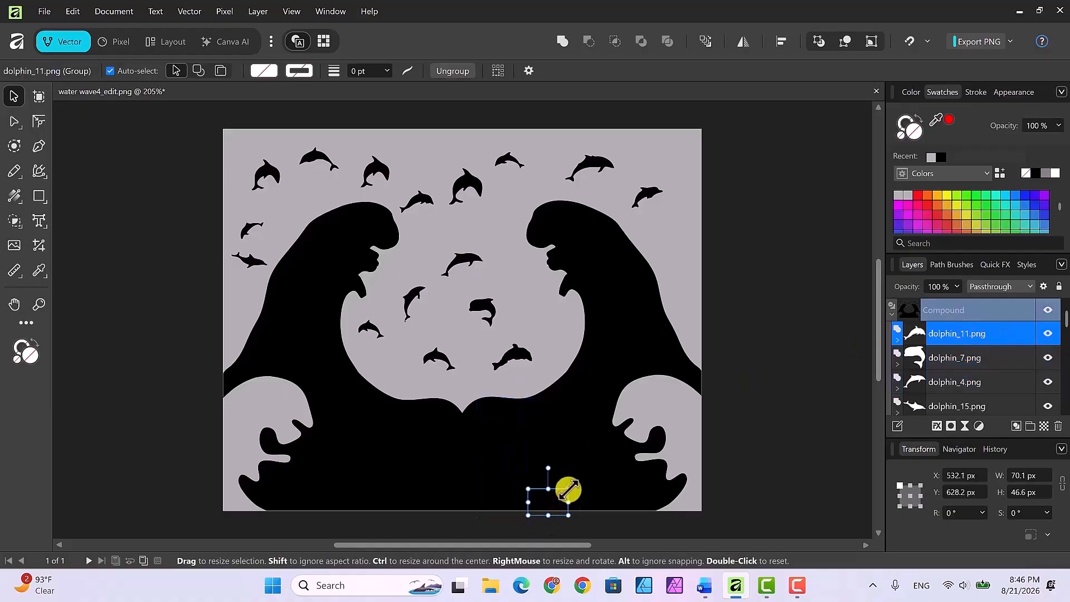
{"action": "mouse_move", "coordinate": [568, 489]}
{"action": "left_mouse_down"}
{"action": "mouse_move", "coordinate": [553, 499]}
{"action": "mouse_move", "coordinate": [575, 487]}
{"action": "left_mouse_up"}
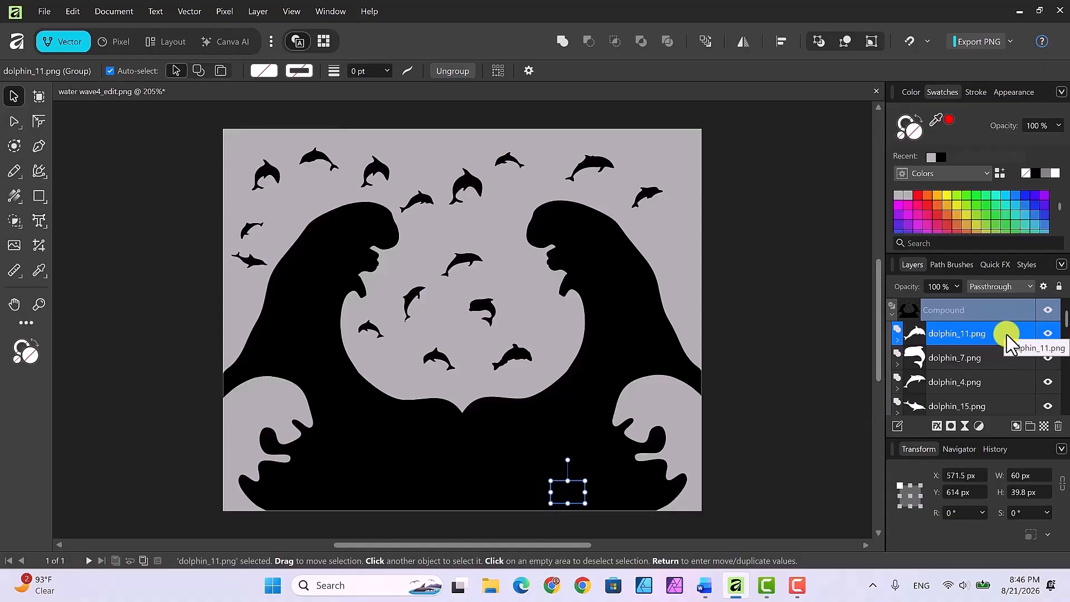
Subtract the dolphin_11 copy from the wave curve to cut out its silhouette.
{"action": "scroll", "coordinate": [1005, 334], "scroll_direction": "down", "scroll_amount": 10}
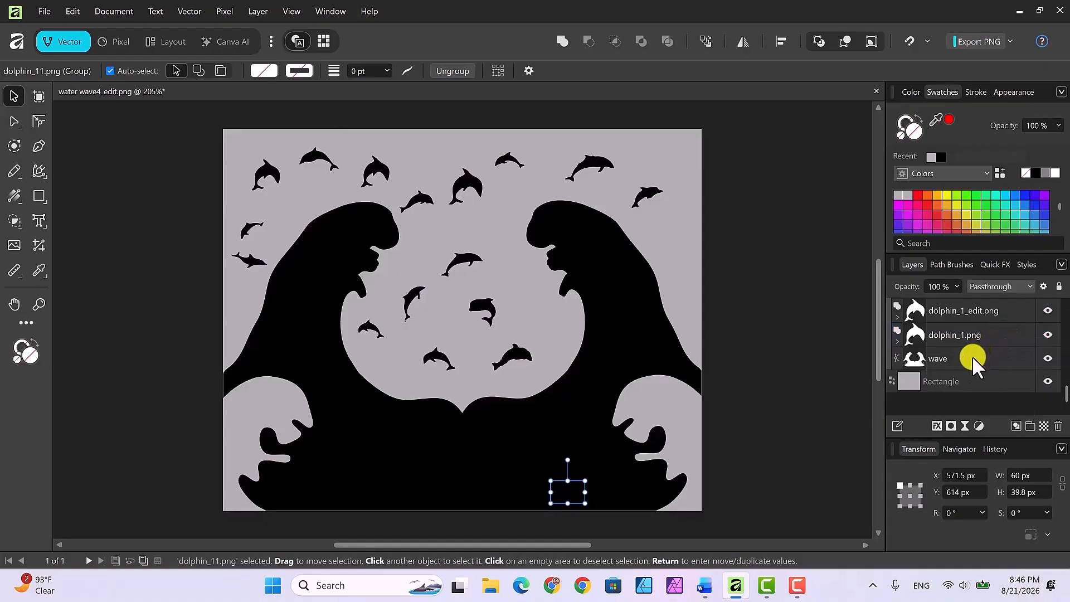
{"action": "left_click", "coordinate": [973, 356], "text": "ctrl"}
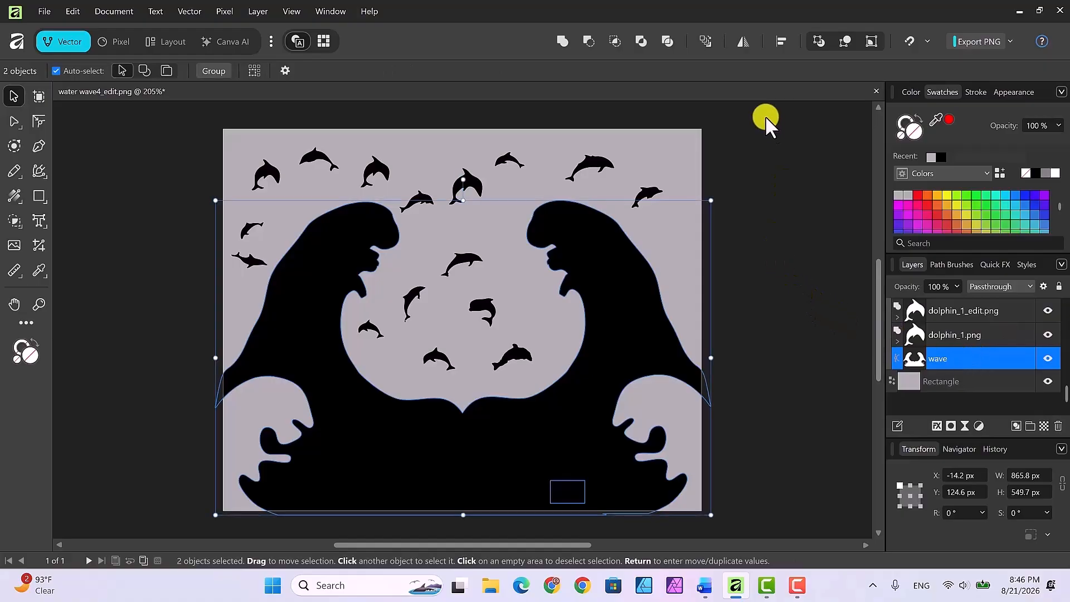
{"action": "left_click", "coordinate": [589, 41]}
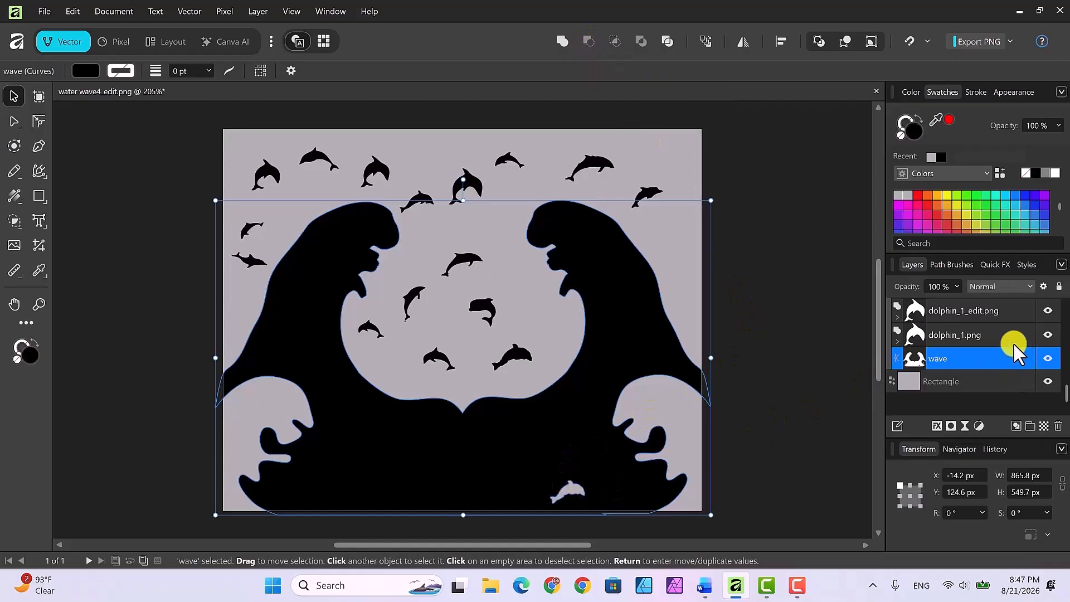
Subtract the dolphin_7 copy from the wave curve.
{"action": "scroll", "coordinate": [1012, 340], "scroll_direction": "up", "scroll_amount": 5}
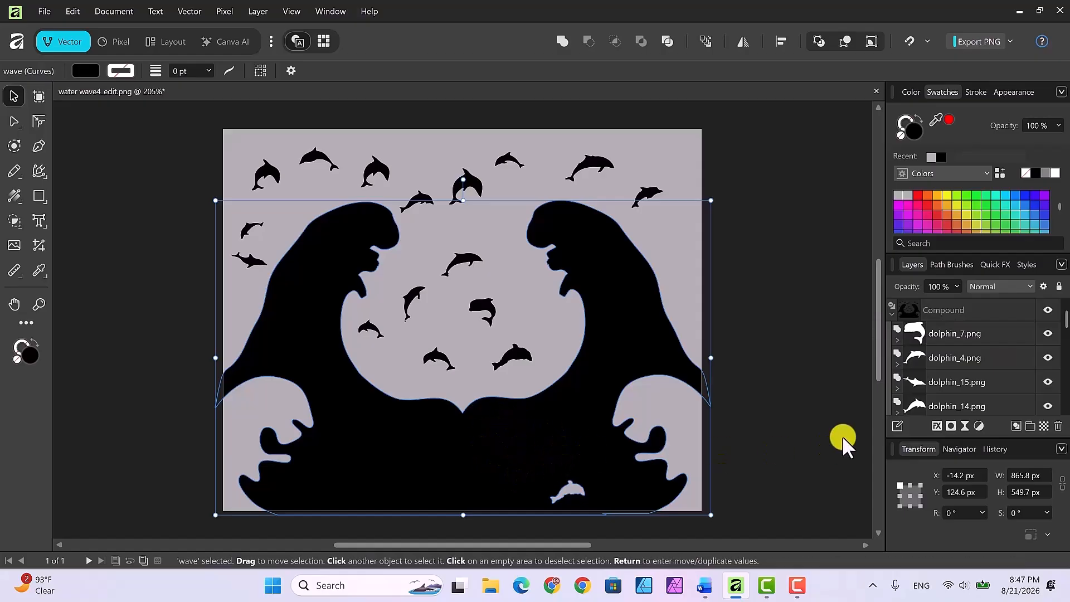
{"action": "left_click", "coordinate": [949, 331]}
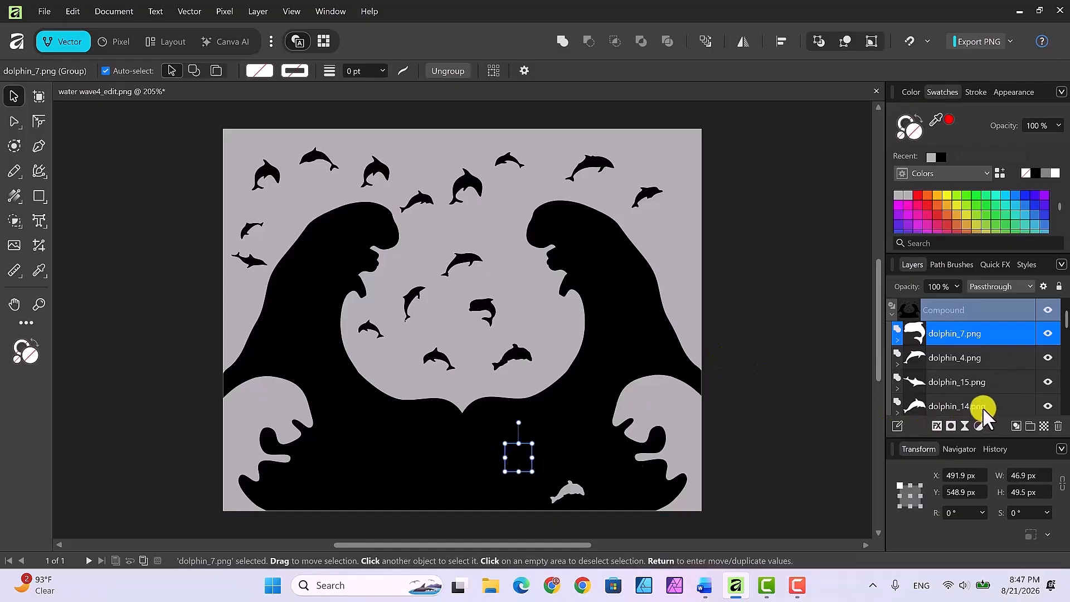
{"action": "scroll", "coordinate": [983, 407], "scroll_direction": "down", "scroll_amount": 10}
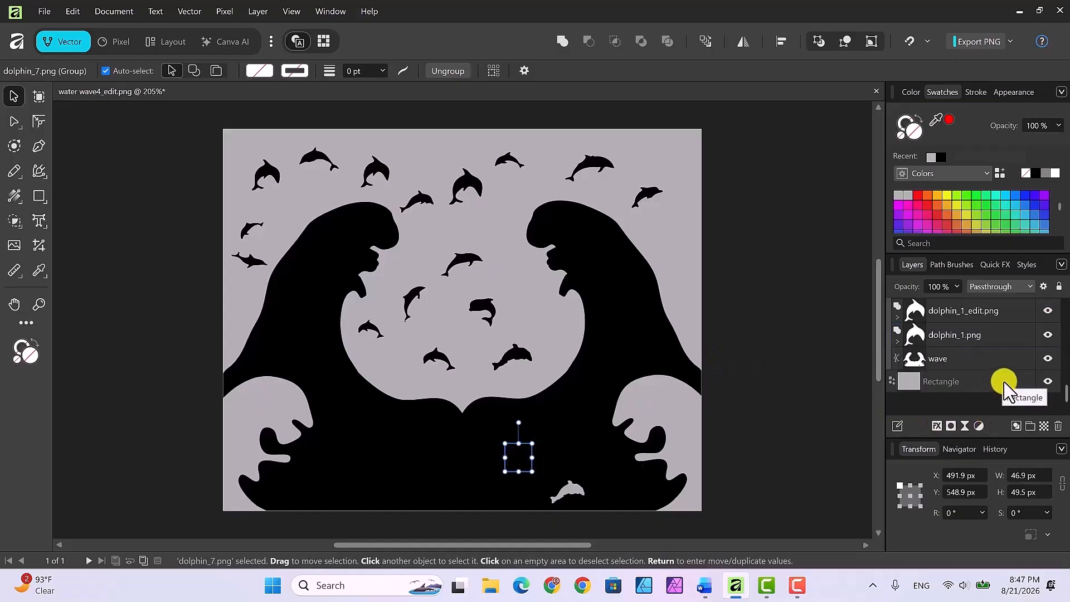
{"action": "left_click", "coordinate": [965, 356], "text": "ctrl"}
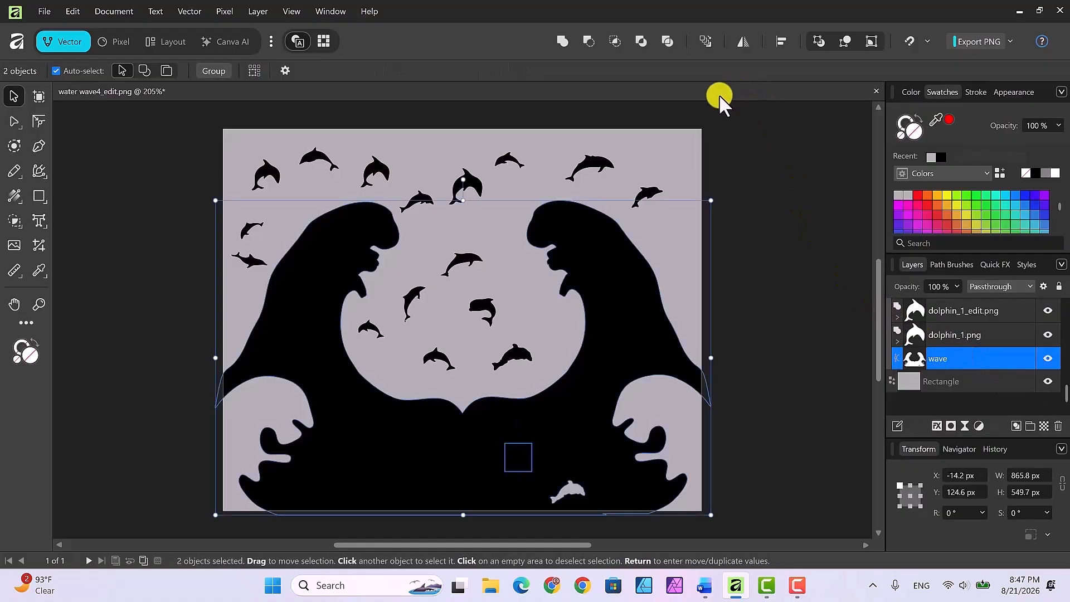
{"action": "left_click", "coordinate": [589, 42]}
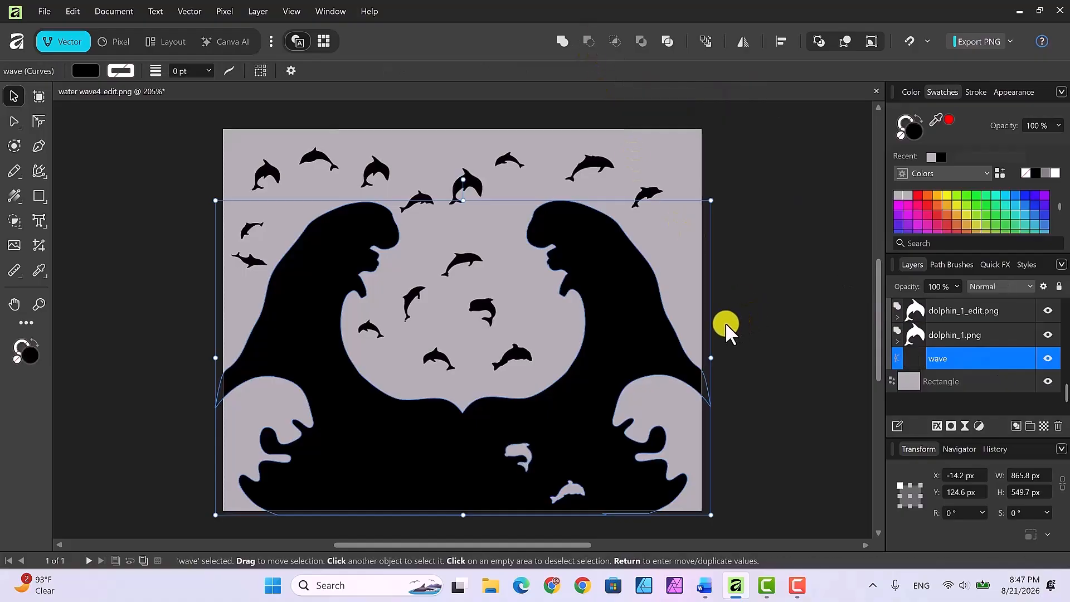
Move the dolphin_4 copy right and slightly down, to about X 552 px, Y 499 px on the wave.
{"action": "scroll", "coordinate": [998, 326], "scroll_direction": "up", "scroll_amount": 4}
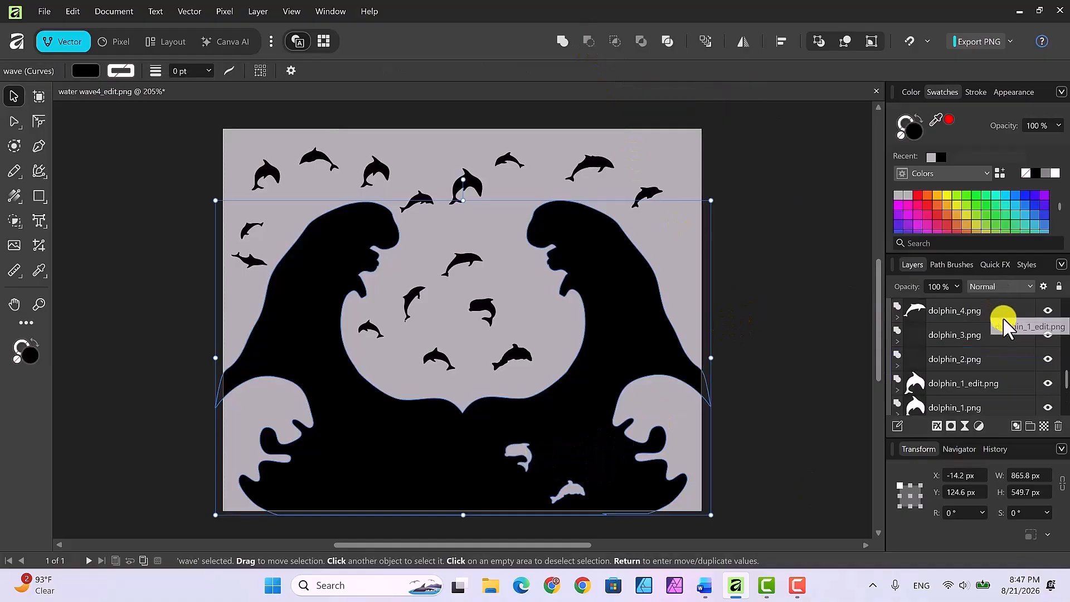
{"action": "scroll", "coordinate": [1007, 329], "scroll_direction": "up", "scroll_amount": 2}
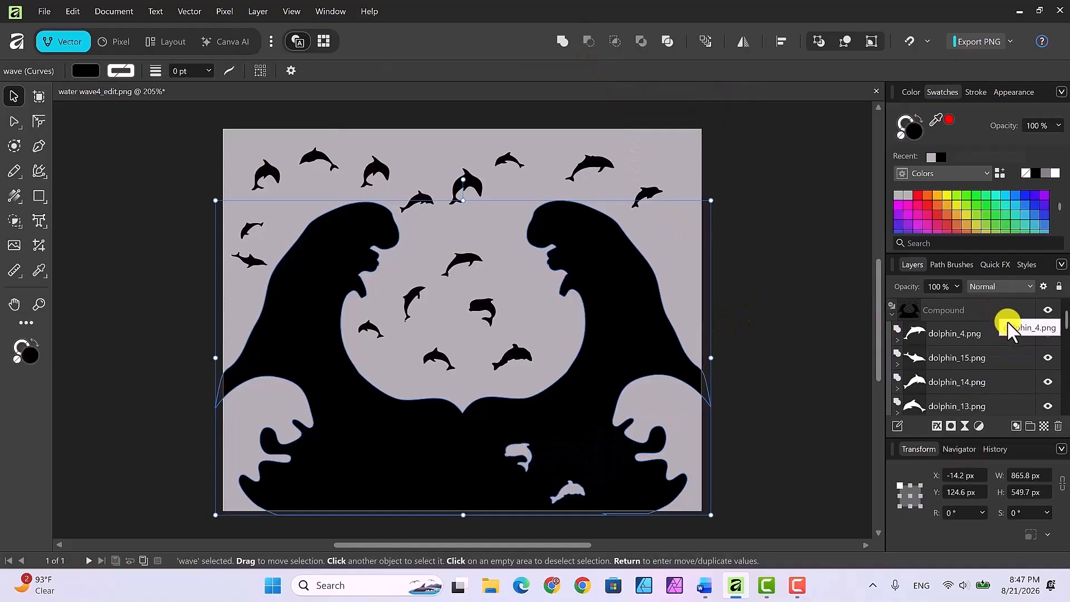
{"action": "left_click", "coordinate": [960, 335]}
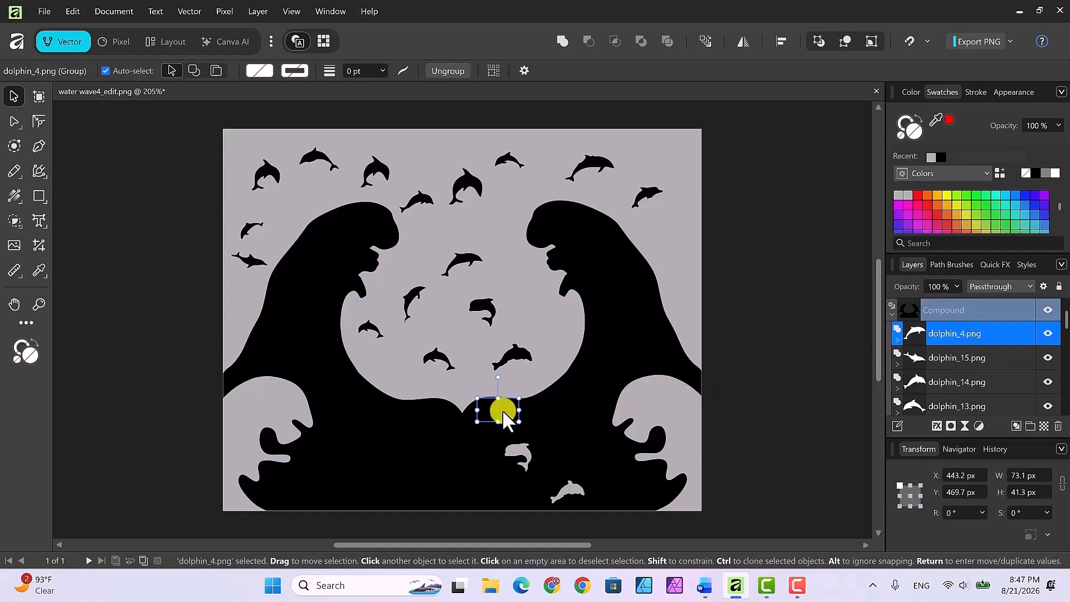
{"action": "left_click_drag", "start_coordinate": [511, 413], "coordinate": [565, 428]}
Subtract the repositioned dolphin_4 copy from the wave curve.
{"action": "scroll", "coordinate": [991, 338], "scroll_direction": "down", "scroll_amount": 4}
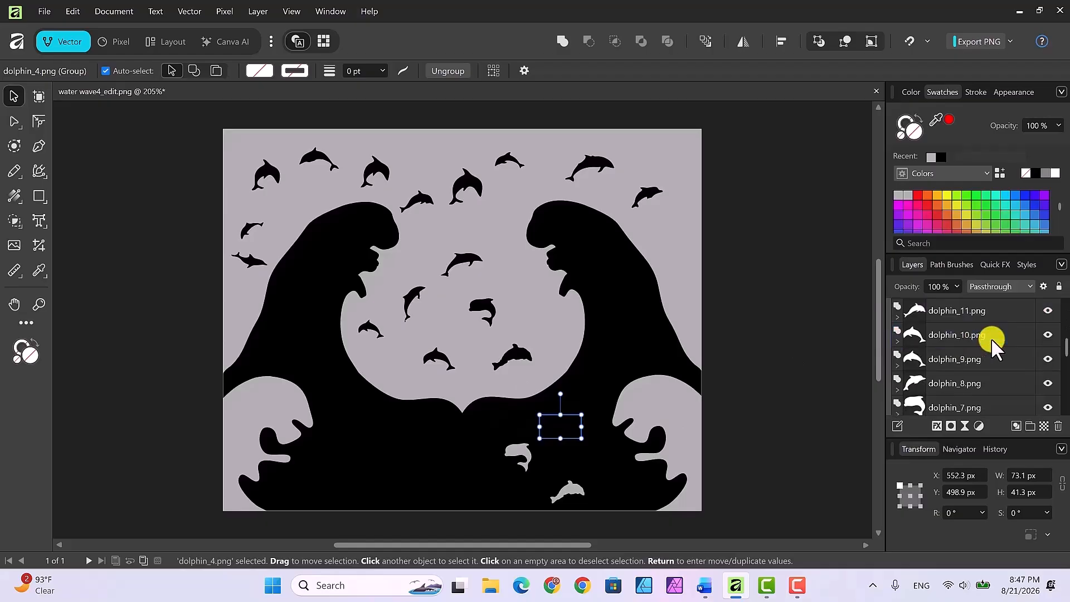
{"action": "scroll", "coordinate": [991, 338], "scroll_direction": "down", "scroll_amount": 3}
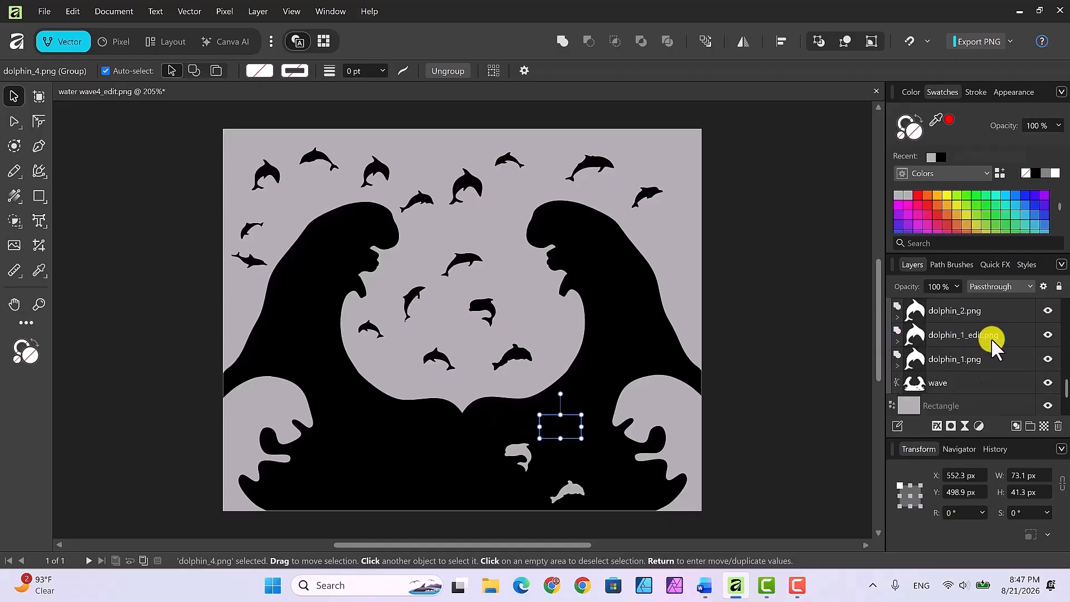
{"action": "left_click", "coordinate": [957, 380], "text": "ctrl"}
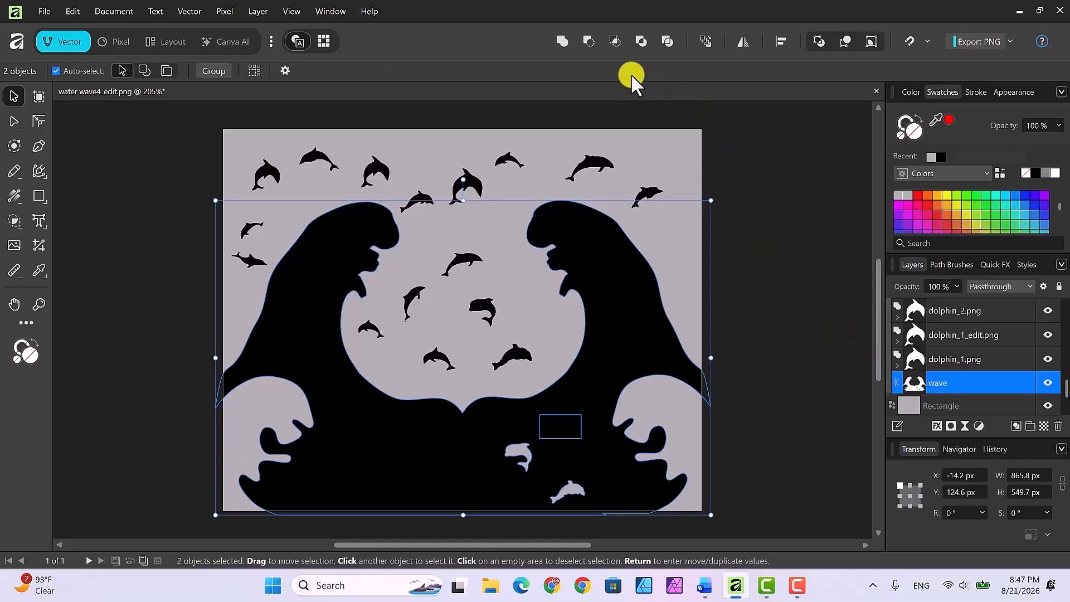
{"action": "left_click", "coordinate": [588, 41]}
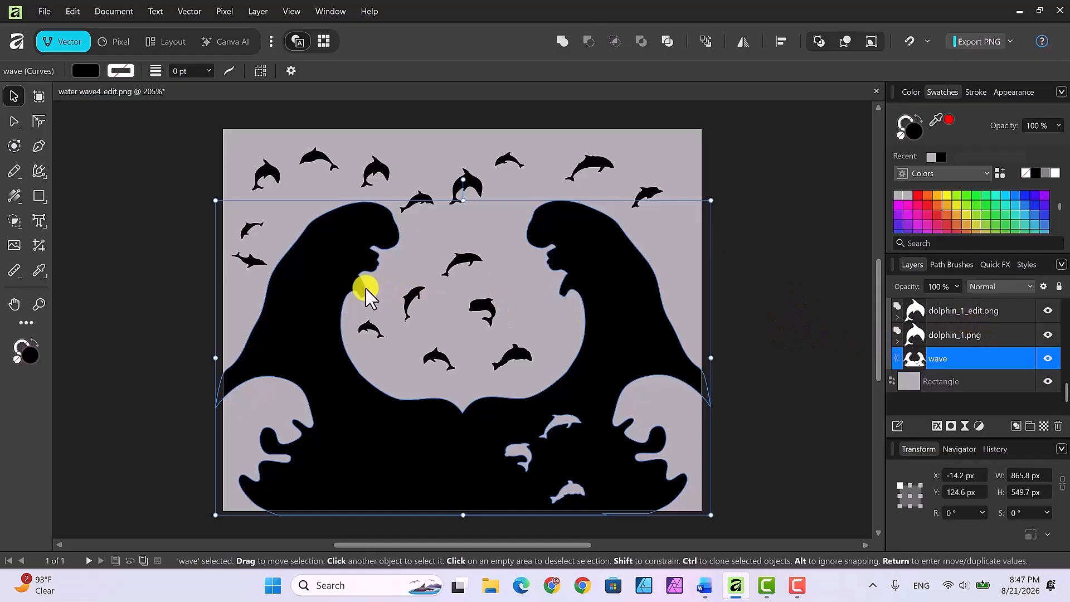
Duplicate dolphin_9, dolphin_10 and the body curve of dolphin_3, and move the copies onto the wave at about X 172 px, Y 488 px.
{"action": "scroll", "coordinate": [781, 330], "scroll_direction": "up", "scroll_amount": 1}
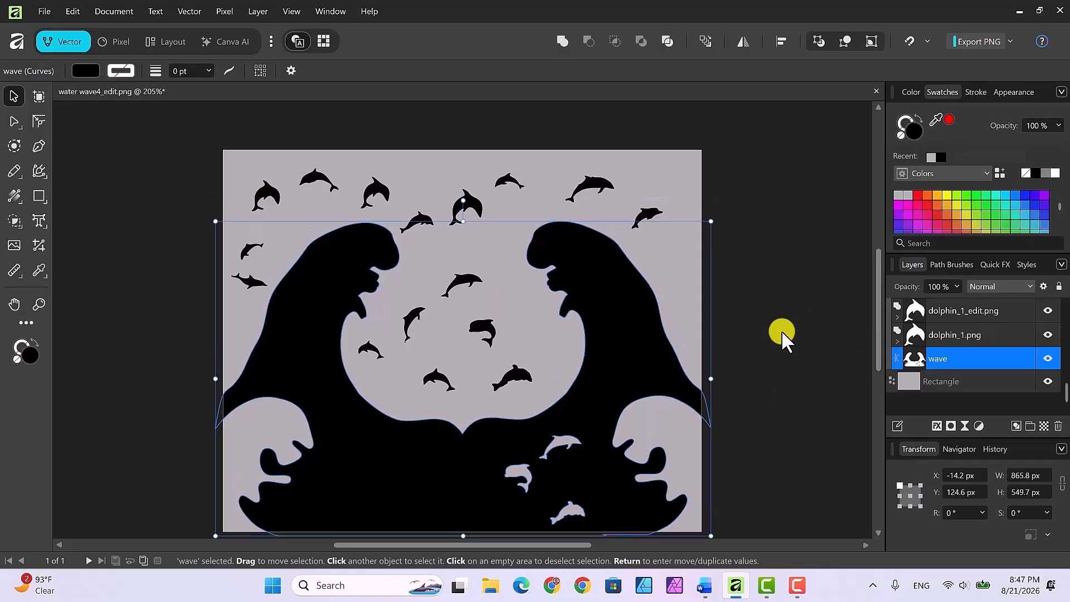
{"action": "scroll", "coordinate": [781, 330], "scroll_direction": "down", "scroll_amount": 2}
{"action": "scroll", "coordinate": [1003, 329], "scroll_direction": "up", "scroll_amount": 3}
{"action": "scroll", "coordinate": [1002, 329], "scroll_direction": "up", "scroll_amount": 10}
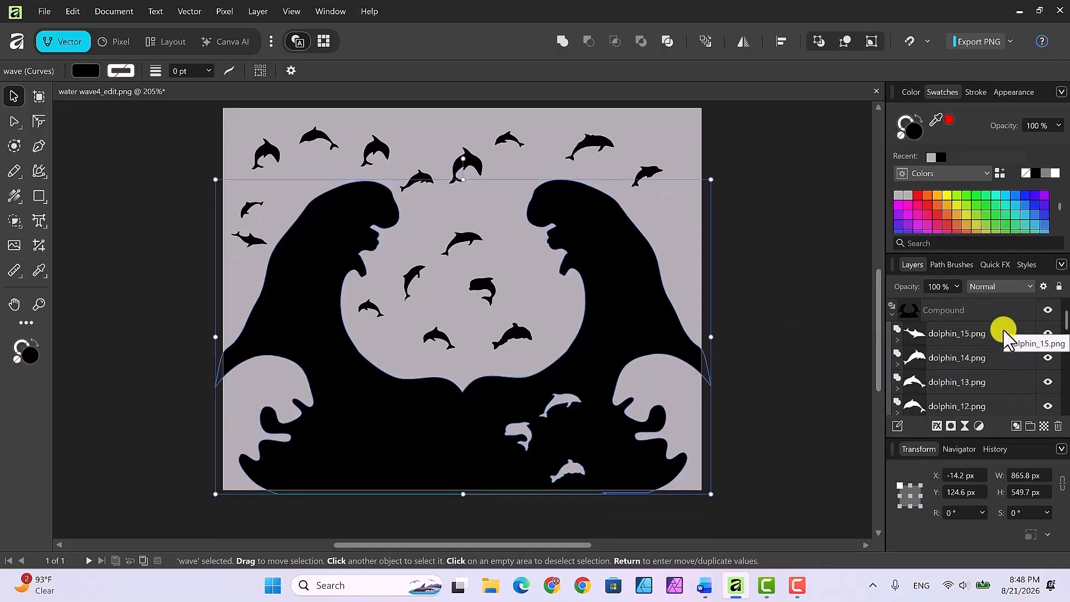
{"action": "left_click", "coordinate": [949, 333]}
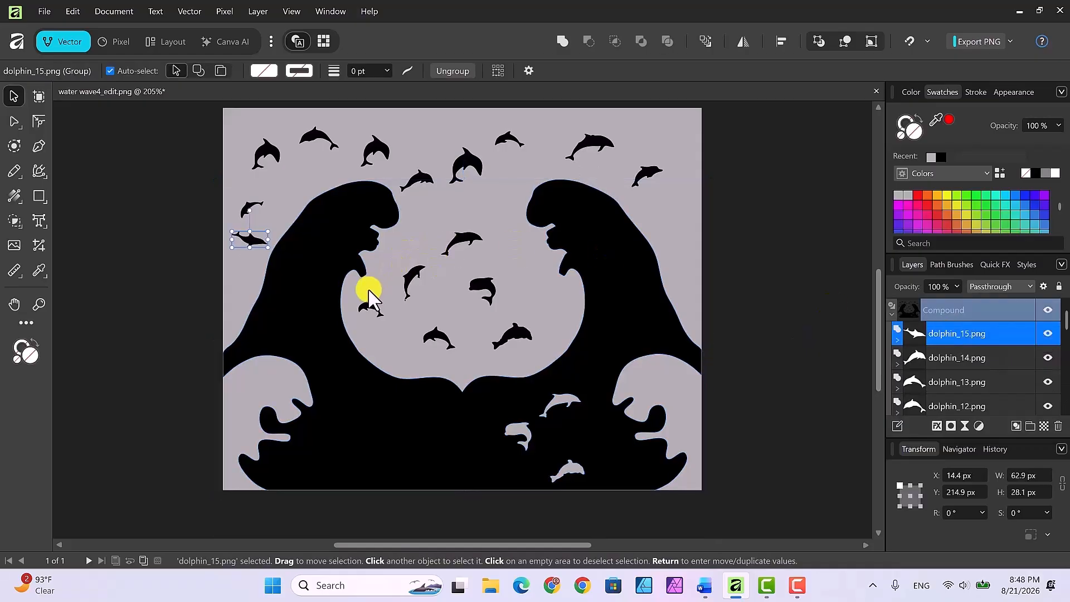
{"action": "left_click", "coordinate": [368, 304]}
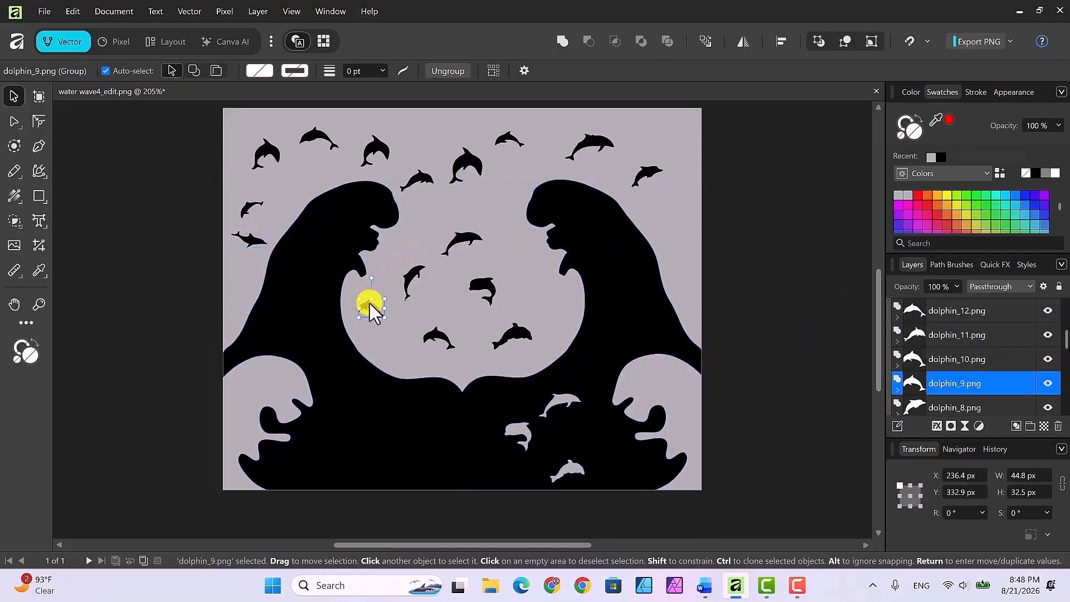
{"action": "key", "text": "ctrl"}
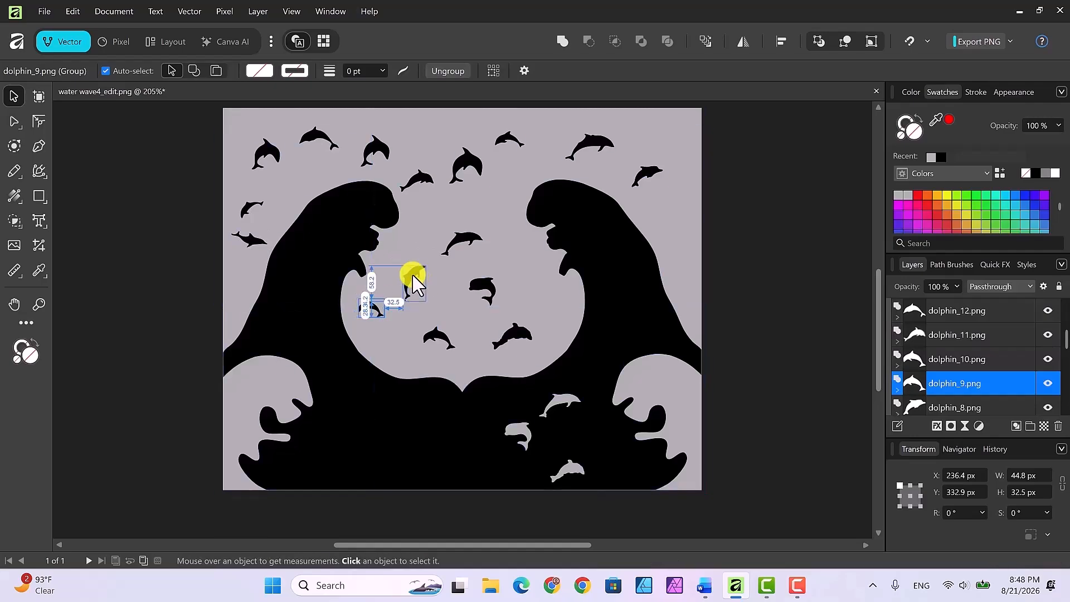
{"action": "left_click", "coordinate": [416, 284], "text": "ctrl"}
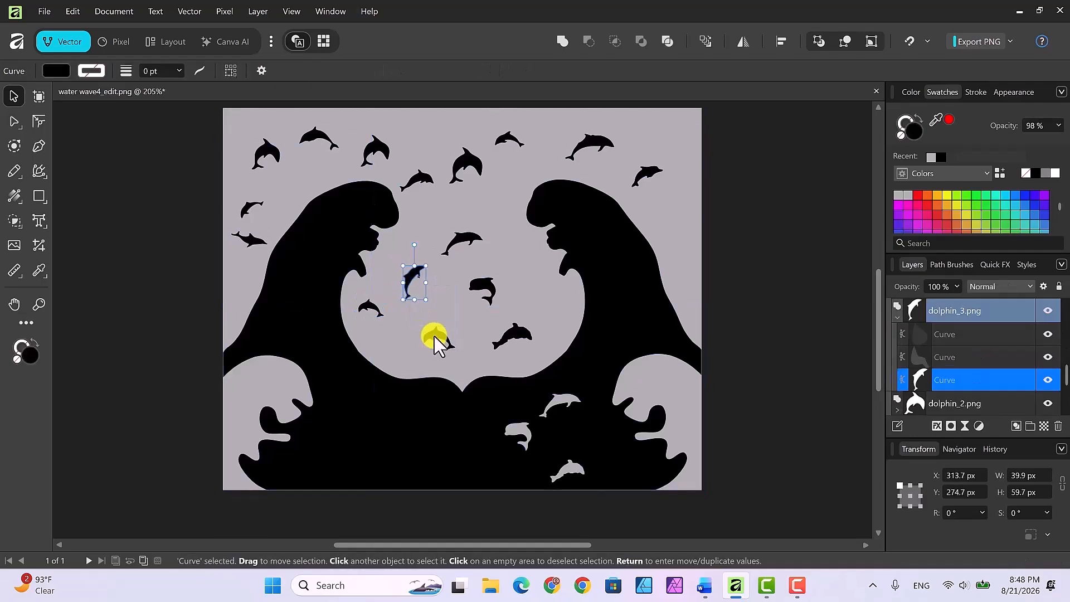
{"action": "left_click", "coordinate": [435, 337], "text": "shift"}
{"action": "left_click", "coordinate": [363, 306], "text": "shift"}
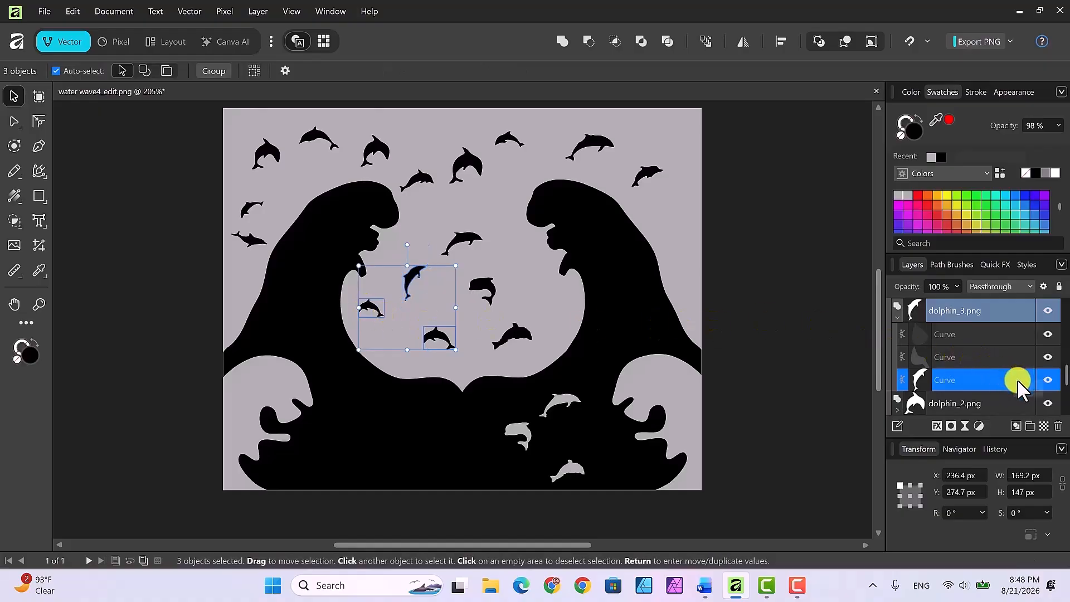
{"action": "right_click", "coordinate": [976, 380]}
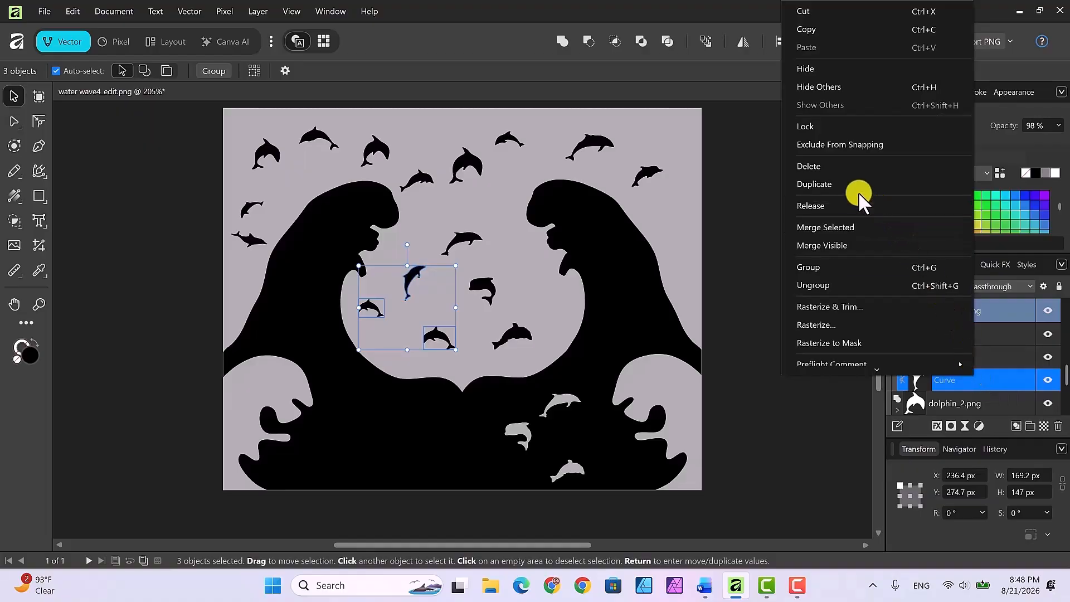
{"action": "left_click", "coordinate": [831, 184]}
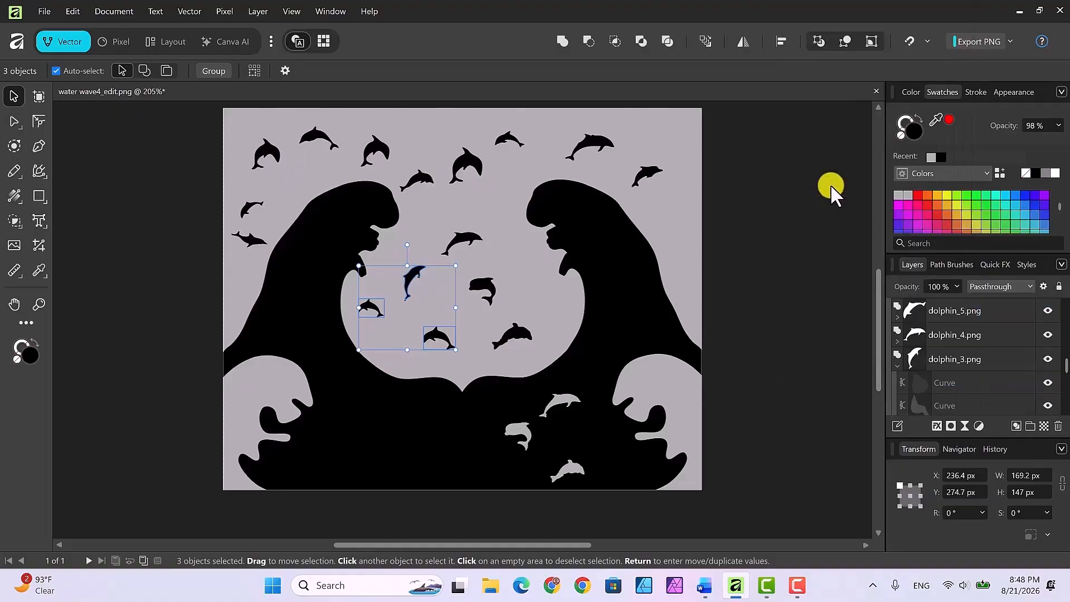
{"action": "left_click_drag", "start_coordinate": [407, 337], "coordinate": [367, 453]}
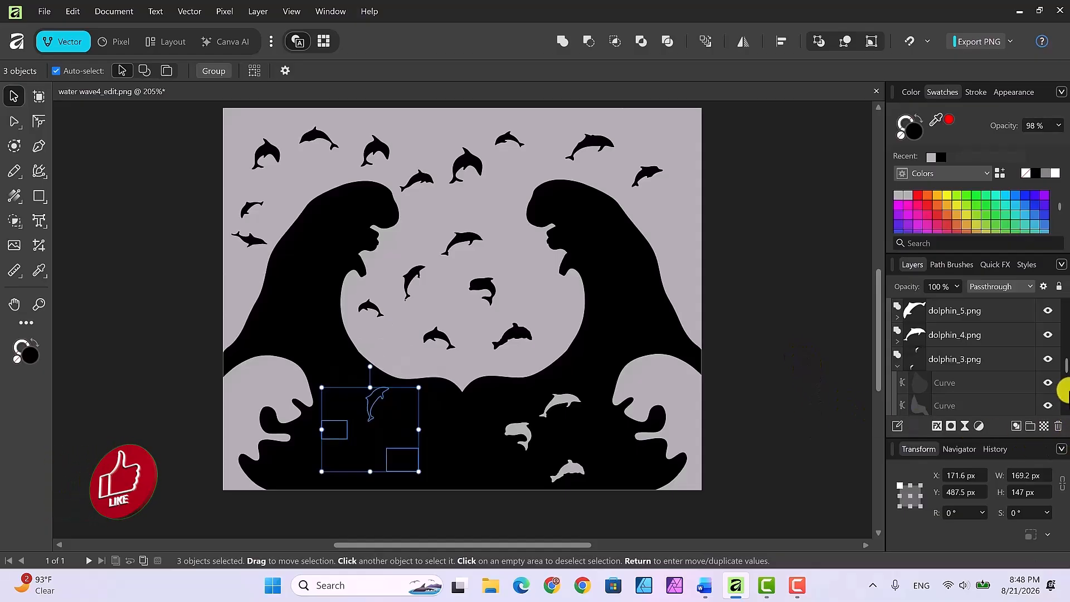
Move the three selected copies to the top of the compound's layer stack and collapse the dolphin_3 group.
{"action": "left_click_drag", "start_coordinate": [1065, 364], "coordinate": [1058, 339]}
{"action": "mouse_move", "coordinate": [972, 326]}
{"action": "left_mouse_down"}
{"action": "mouse_move", "coordinate": [980, 293]}
{"action": "mouse_move", "coordinate": [980, 313]}
{"action": "left_mouse_up"}
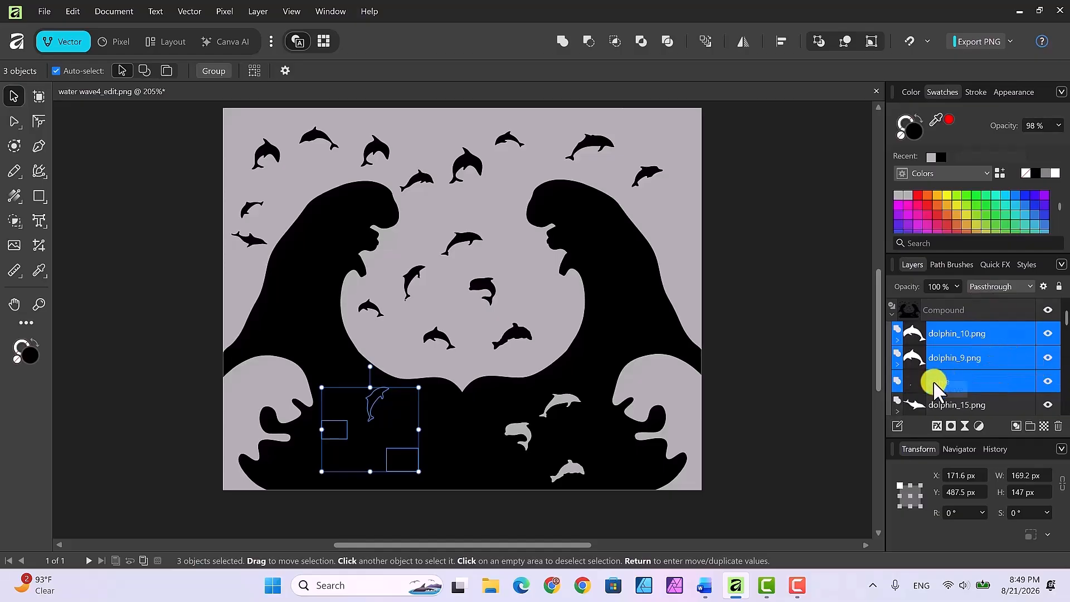
{"action": "scroll", "coordinate": [986, 369], "scroll_direction": "down", "scroll_amount": 1}
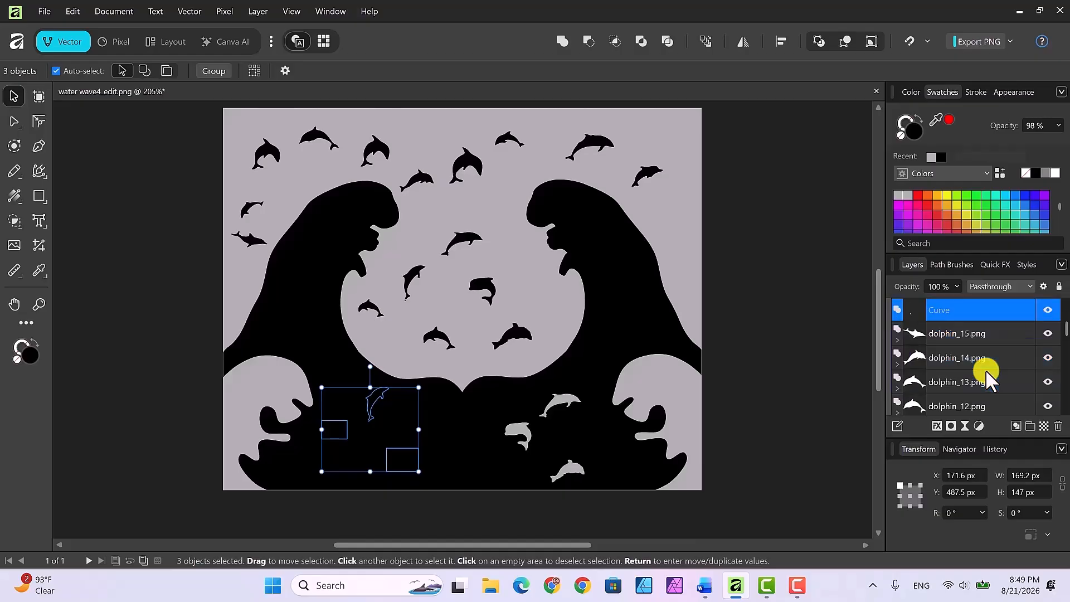
{"action": "scroll", "coordinate": [986, 370], "scroll_direction": "down", "scroll_amount": 5}
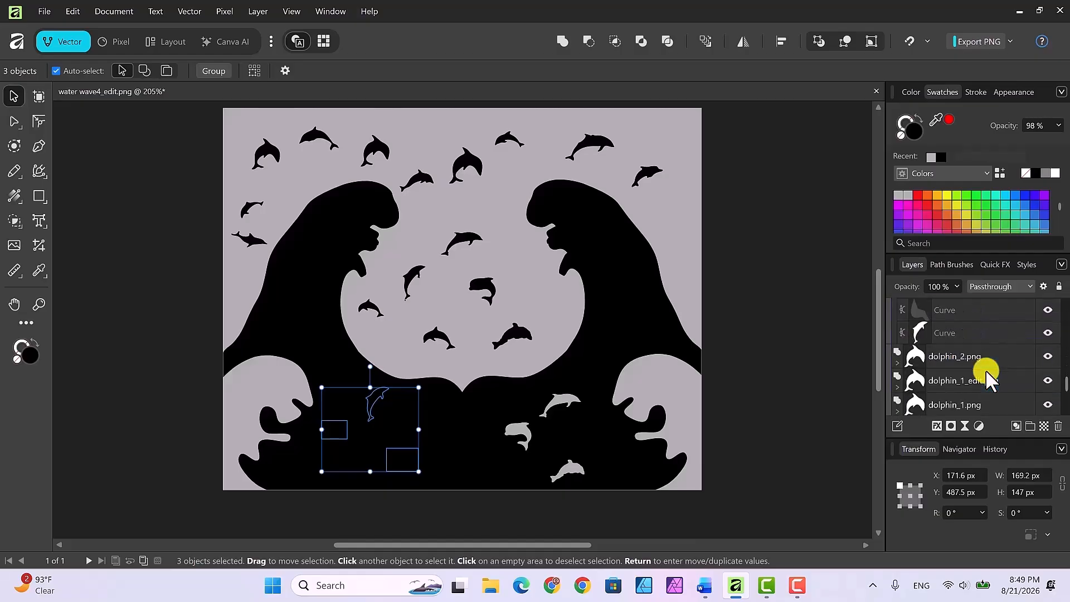
{"action": "scroll", "coordinate": [985, 369], "scroll_direction": "up", "scroll_amount": 1}
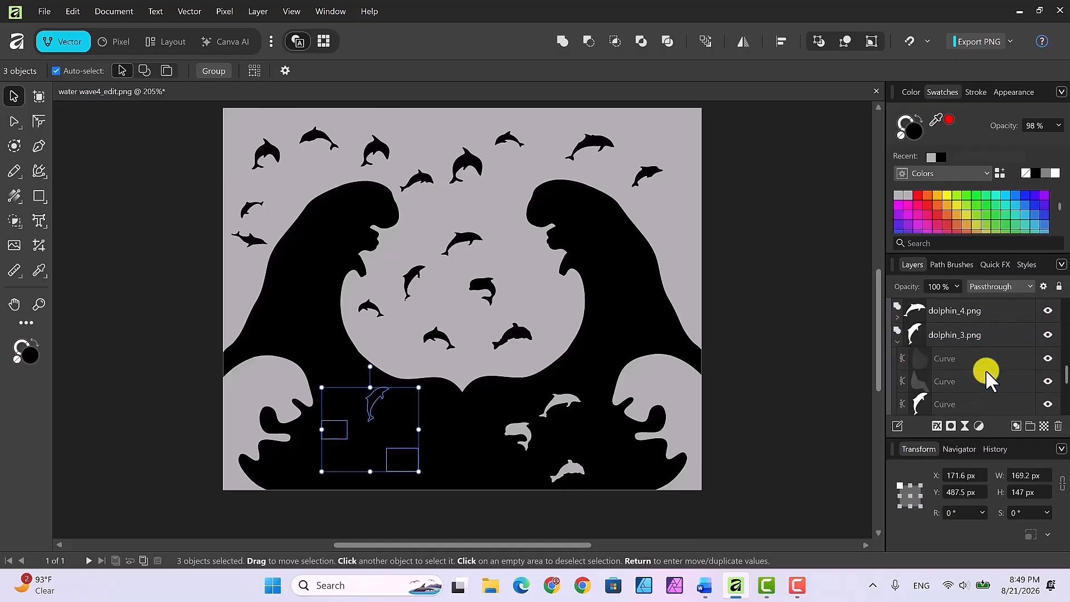
{"action": "left_click", "coordinate": [899, 340]}
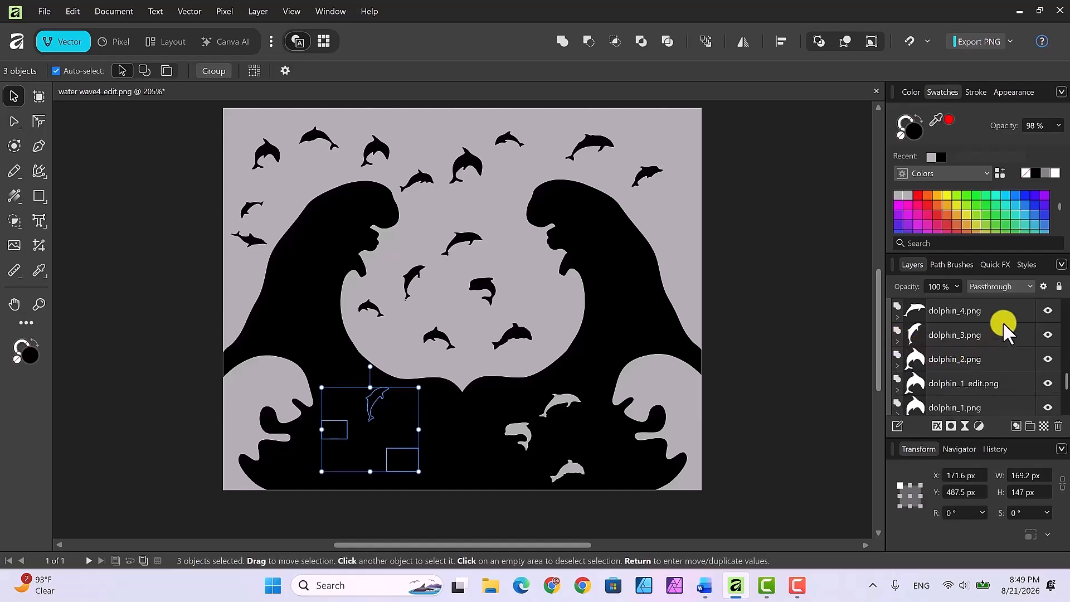
Delete the copied dolphin_3 body curve from the compound.
{"action": "scroll", "coordinate": [1002, 323], "scroll_direction": "up", "scroll_amount": 5}
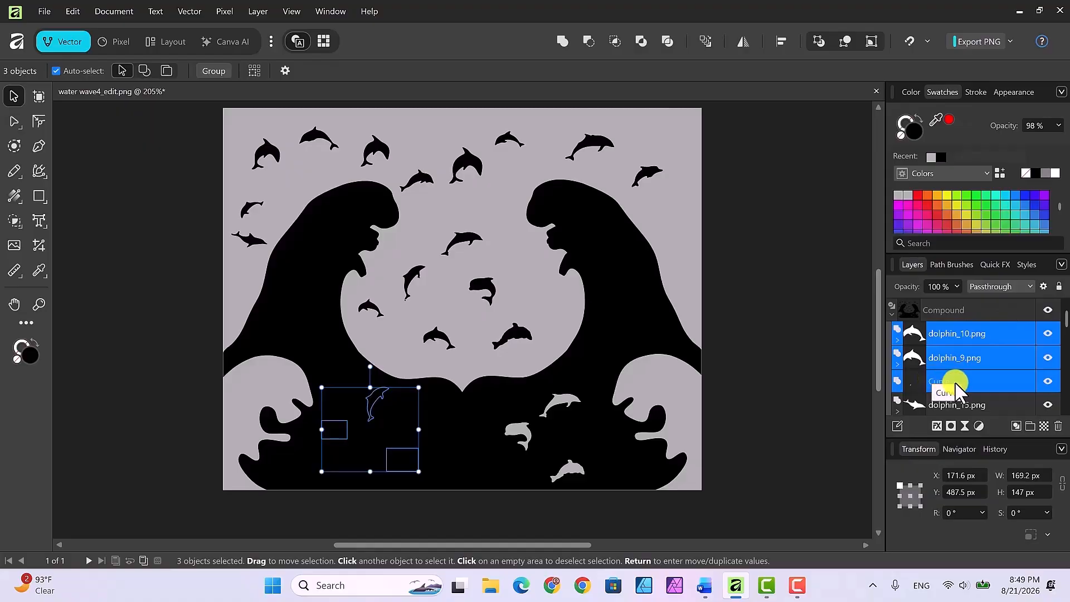
{"action": "left_click", "coordinate": [968, 377]}
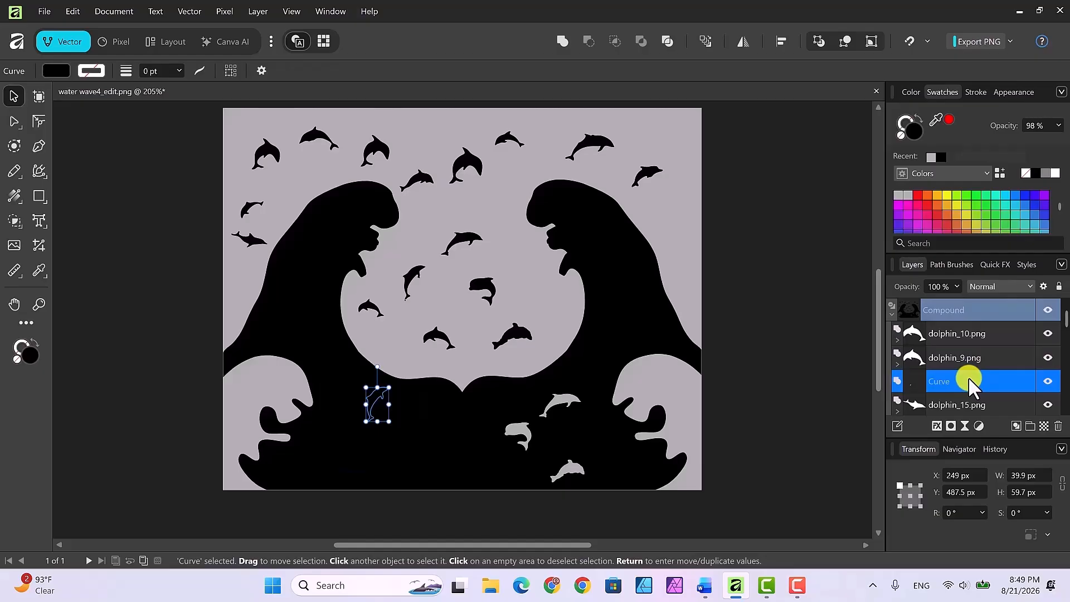
{"action": "key", "text": "Delete"}
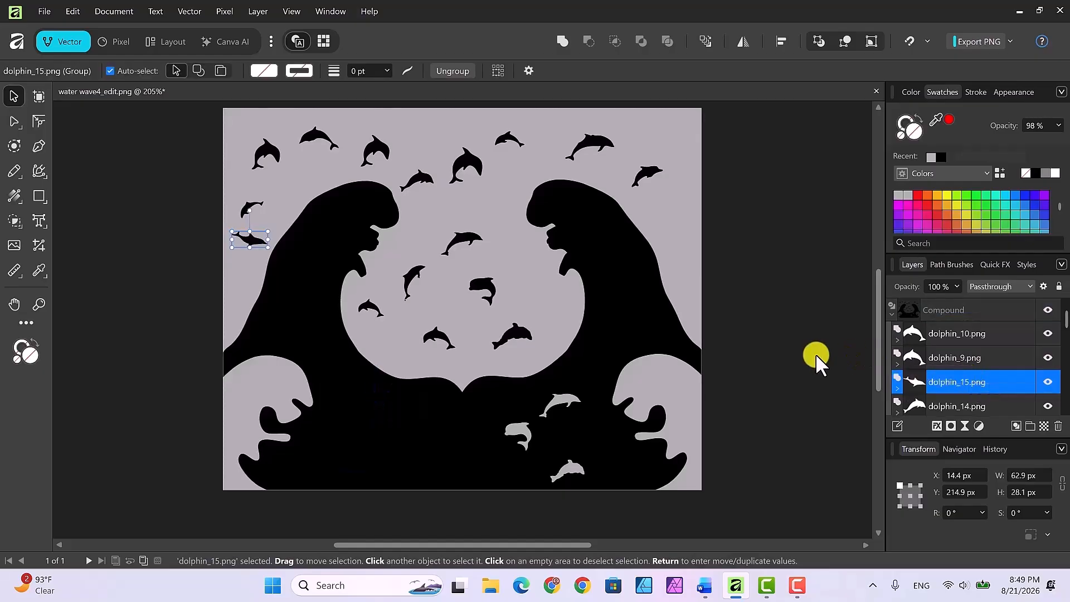
Subtract the dolphin_10 copy from the wave curve to cut out its silhouette.
{"action": "left_click", "coordinate": [938, 331]}
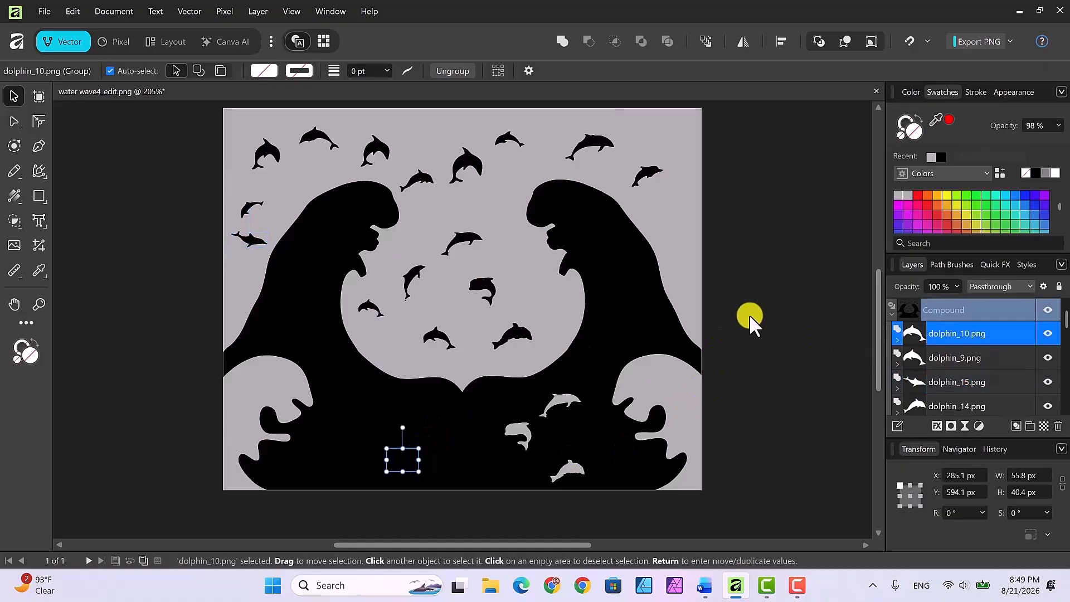
{"action": "scroll", "coordinate": [992, 335], "scroll_direction": "down", "scroll_amount": 10}
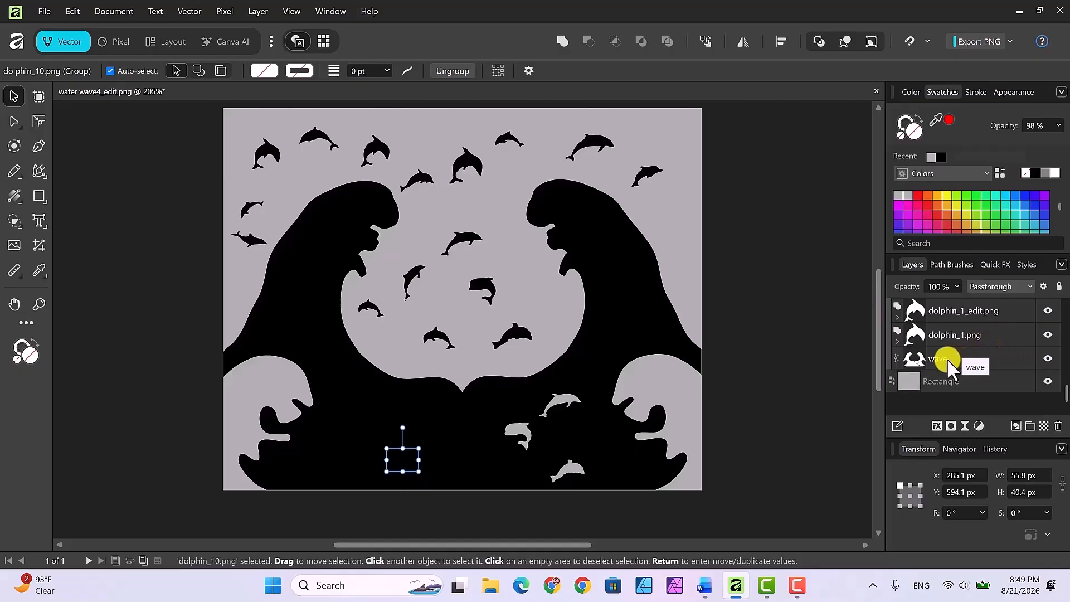
{"action": "left_click", "coordinate": [948, 359], "text": "ctrl"}
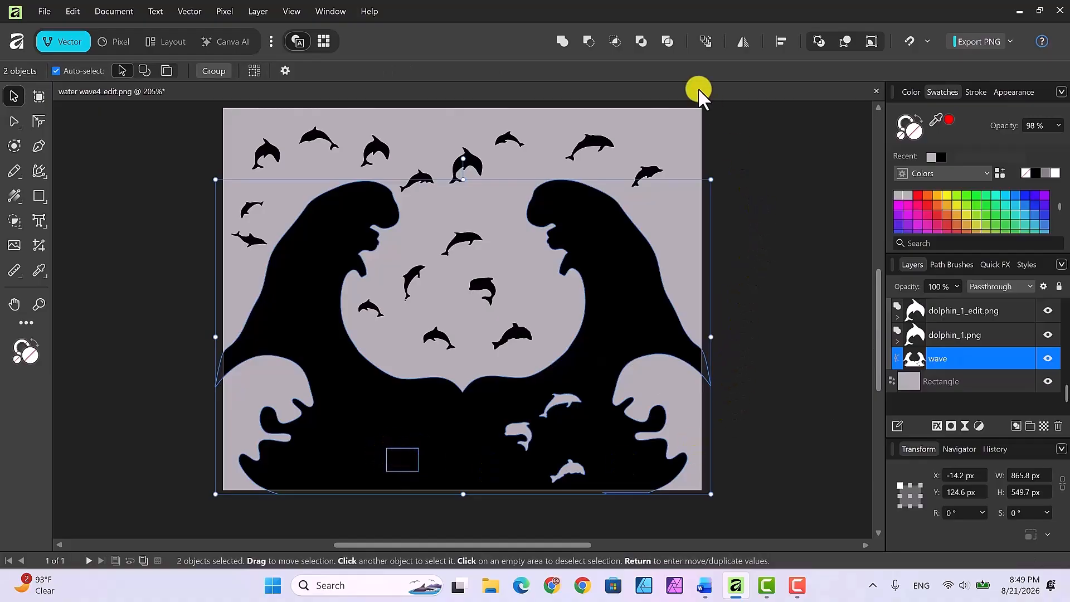
{"action": "left_click", "coordinate": [589, 42]}
Subtract the dolphin_9 copy from the wave curve.
{"action": "scroll", "coordinate": [995, 373], "scroll_direction": "up", "scroll_amount": 5}
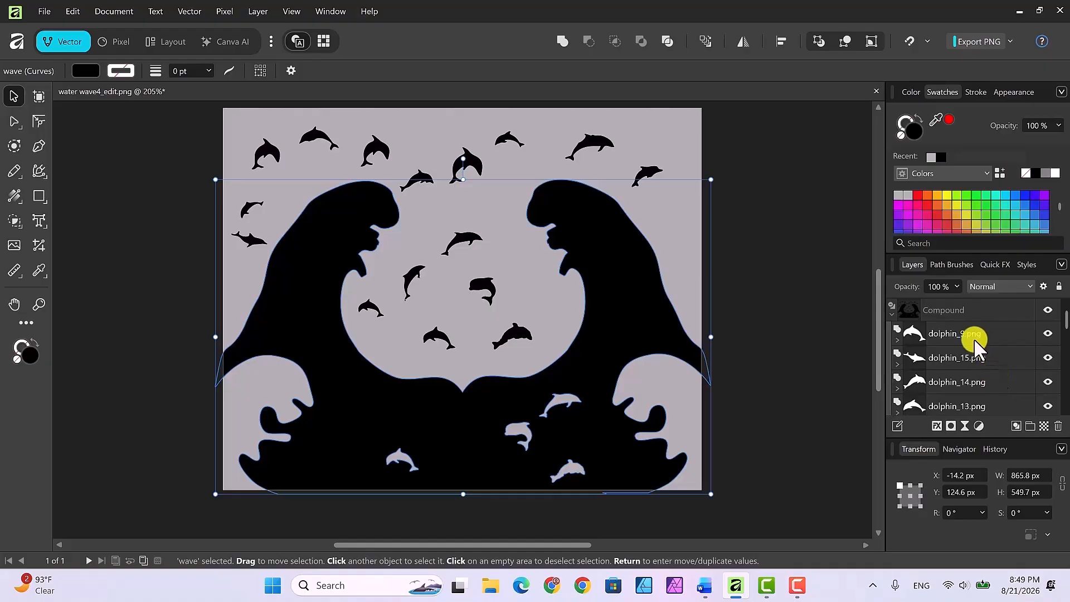
{"action": "left_click", "coordinate": [952, 330]}
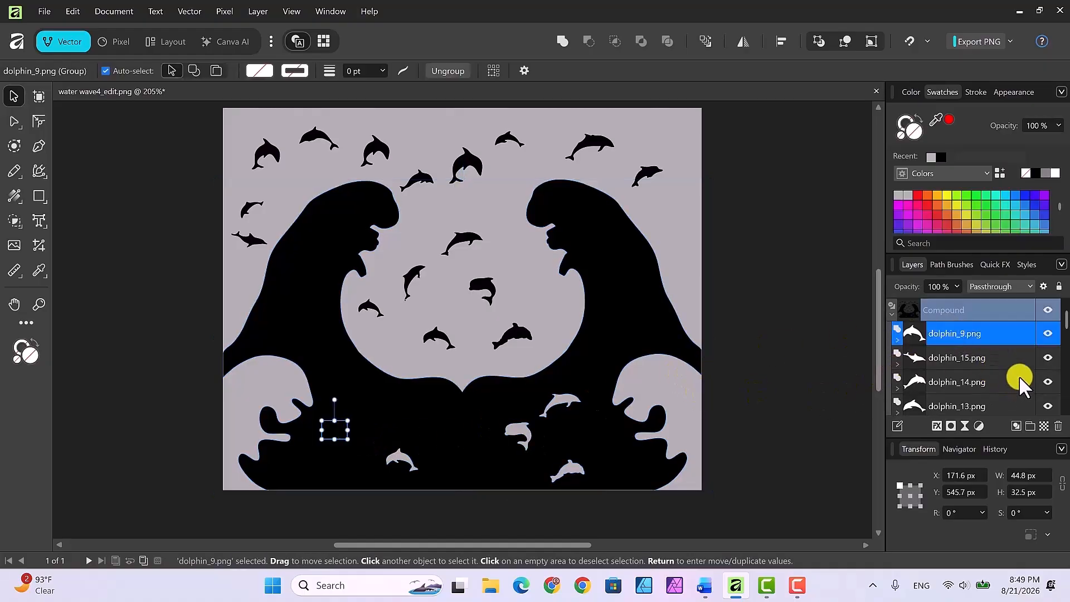
{"action": "scroll", "coordinate": [1019, 376], "scroll_direction": "down", "scroll_amount": 10}
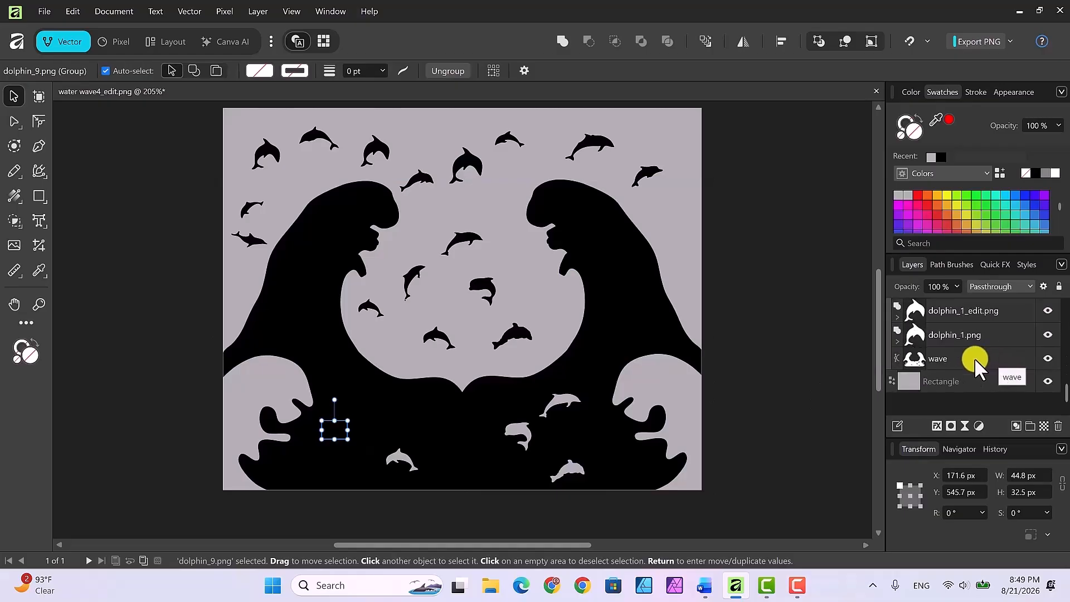
{"action": "left_click", "coordinate": [974, 358], "text": "ctrl"}
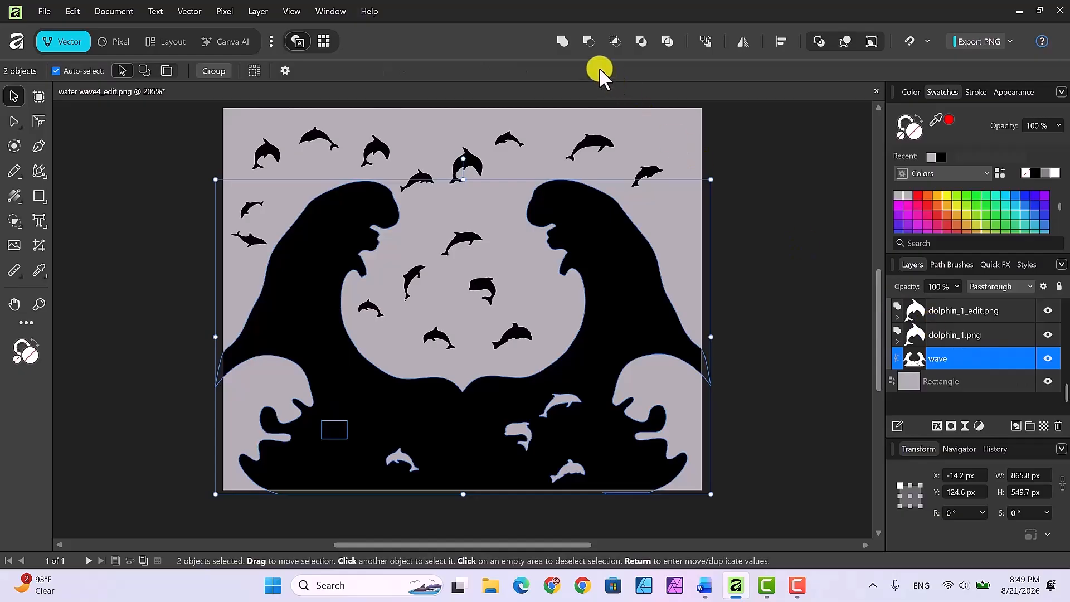
{"action": "left_click", "coordinate": [588, 42]}
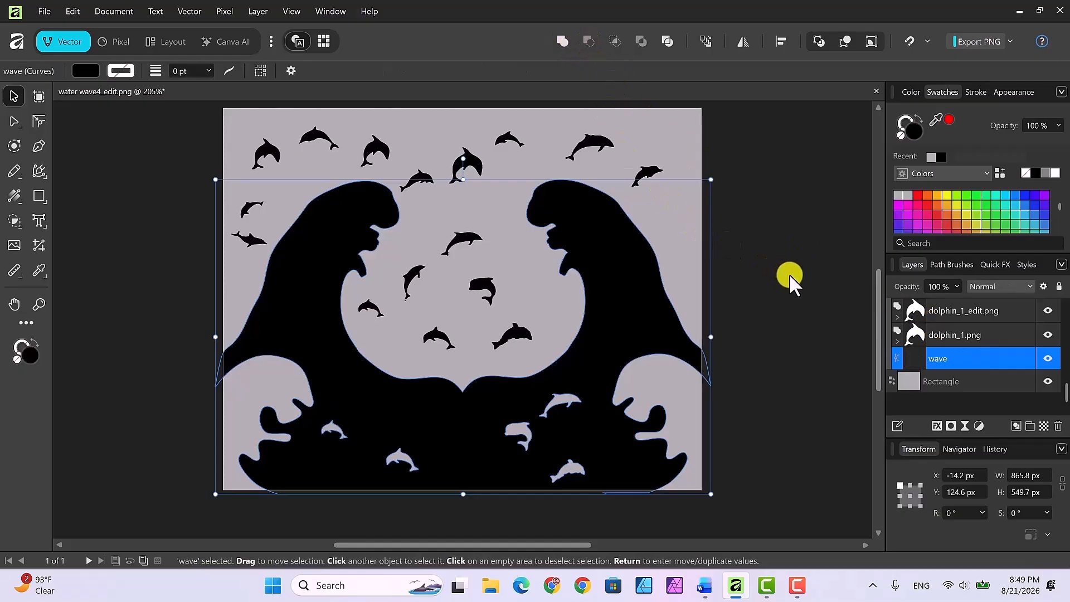
Duplicate the whole dolphin_3 group and move the copy onto the wave at about X 258 px, Y 506 px.
{"action": "scroll", "coordinate": [808, 316], "scroll_direction": "up", "scroll_amount": 2}
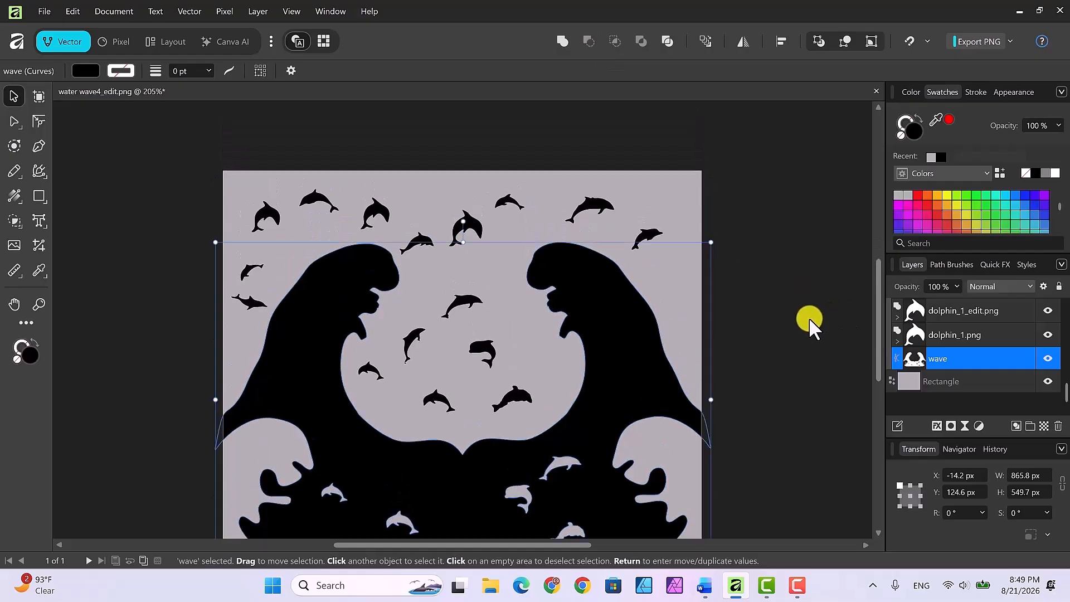
{"action": "scroll", "coordinate": [809, 317], "scroll_direction": "down", "scroll_amount": 2}
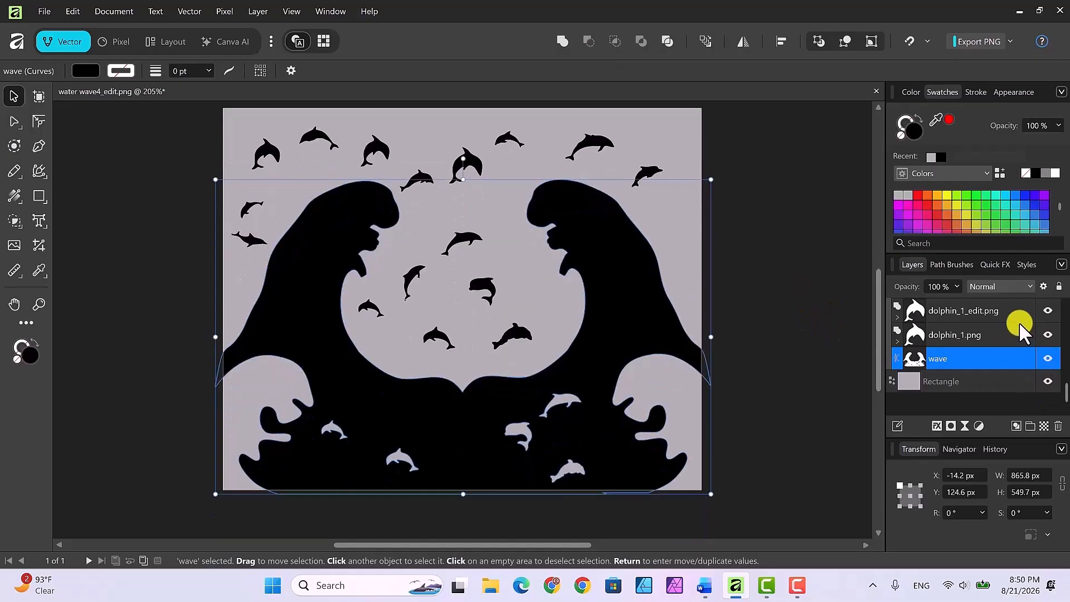
{"action": "scroll", "coordinate": [1019, 323], "scroll_direction": "up", "scroll_amount": 10}
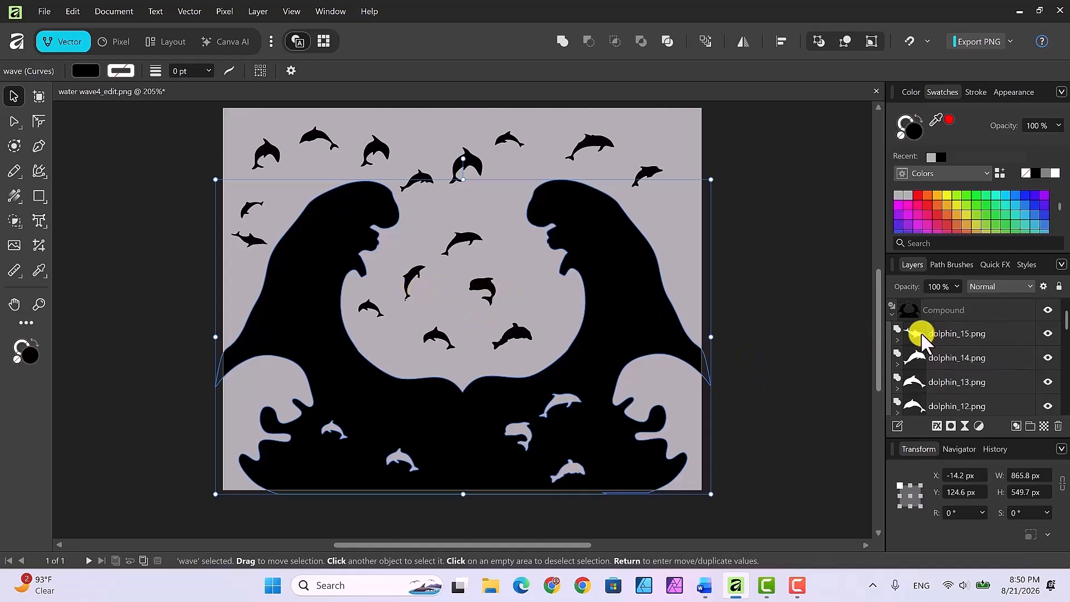
{"action": "left_click", "coordinate": [413, 276]}
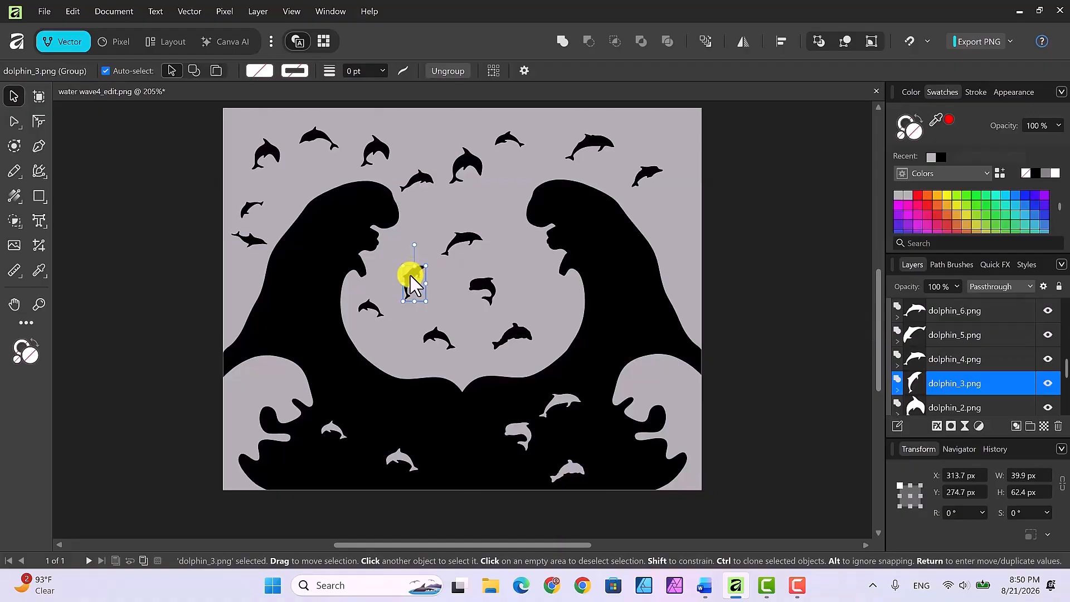
{"action": "right_click", "coordinate": [992, 381]}
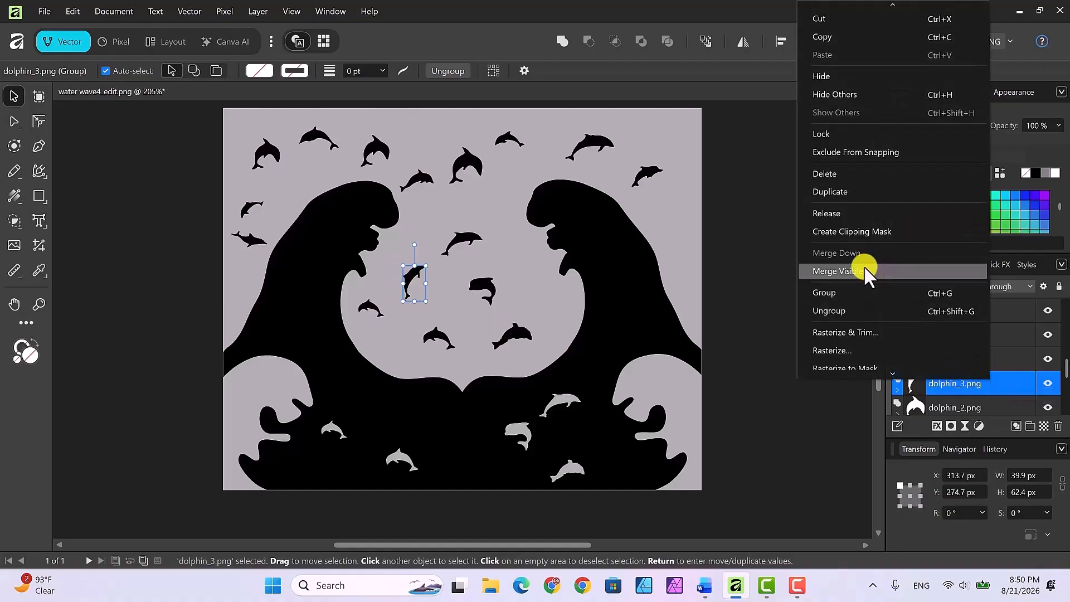
{"action": "left_click", "coordinate": [829, 191]}
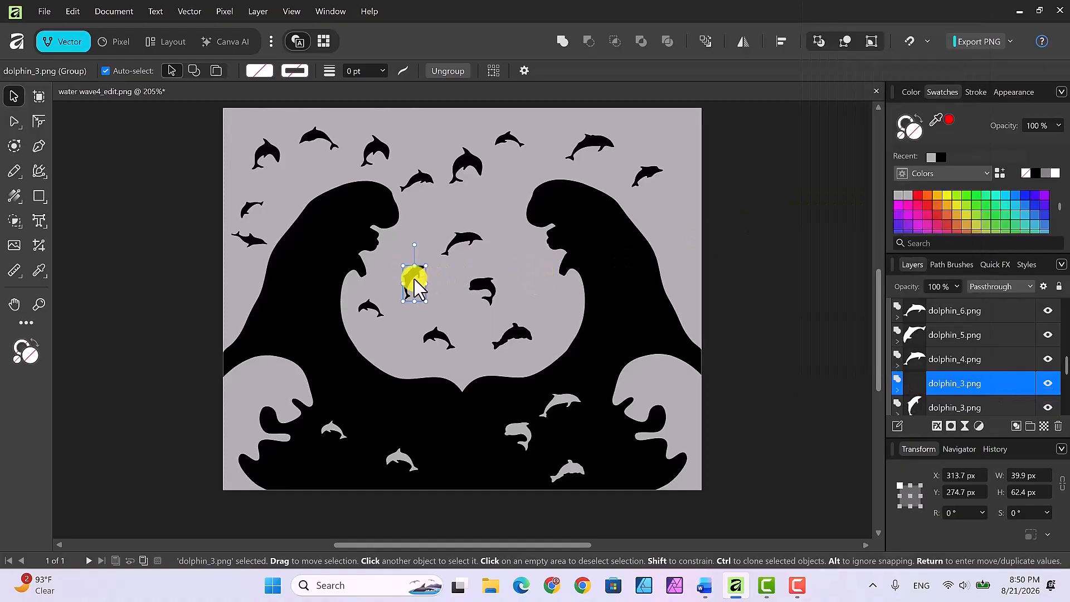
{"action": "left_click_drag", "start_coordinate": [411, 285], "coordinate": [376, 410]}
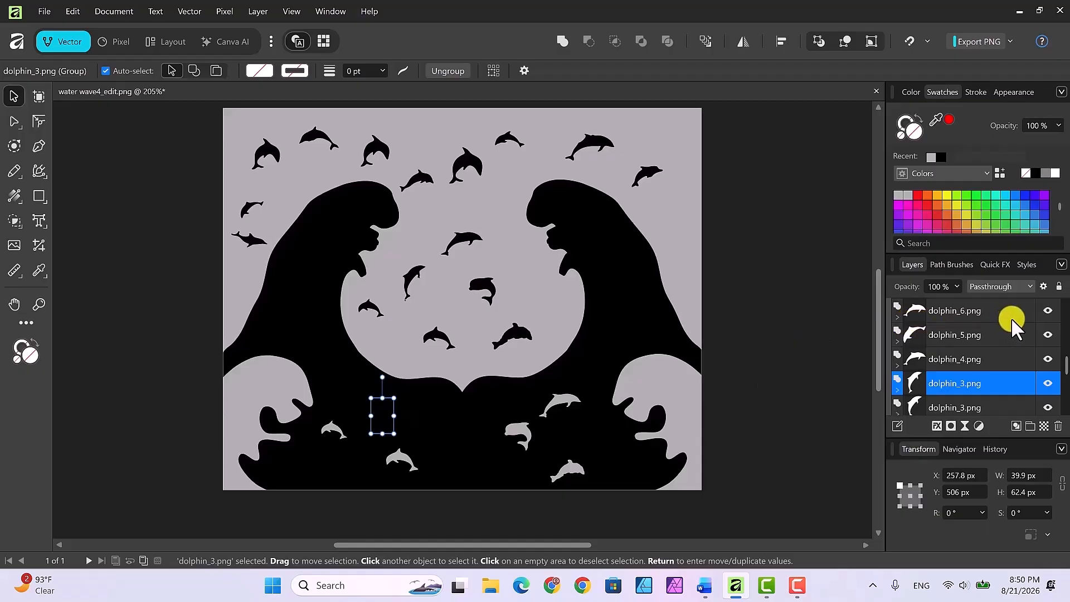
Subtract the dolphin_3 copy from the wave curve to cut out its silhouette.
{"action": "scroll", "coordinate": [1011, 318], "scroll_direction": "down", "scroll_amount": 5}
{"action": "scroll", "coordinate": [1011, 318], "scroll_direction": "up", "scroll_amount": 2}
{"action": "scroll", "coordinate": [1014, 317], "scroll_direction": "down", "scroll_amount": 3}
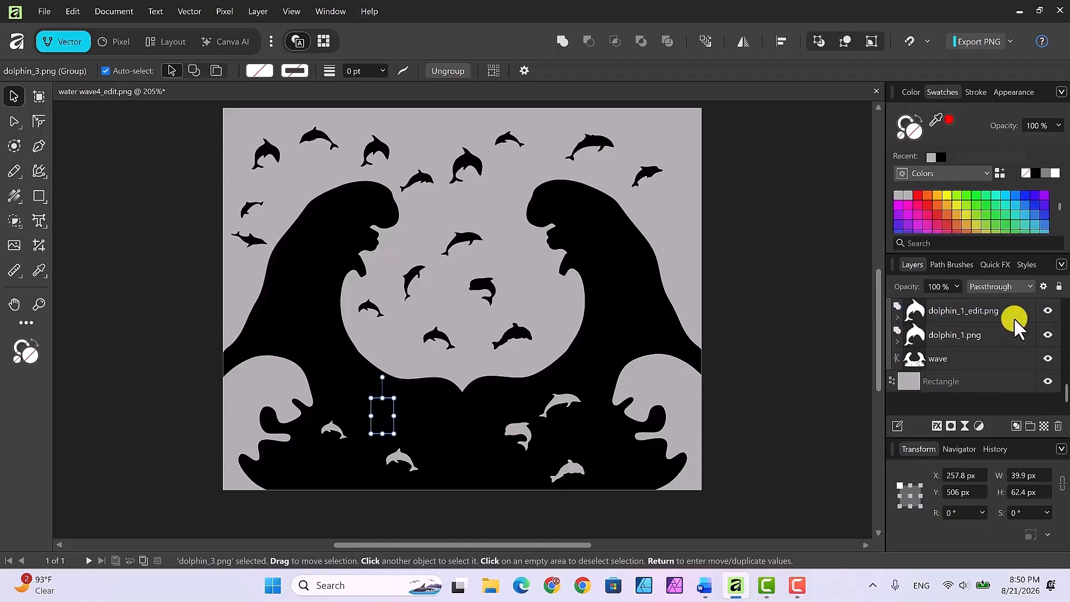
{"action": "left_click", "coordinate": [980, 358], "text": "ctrl"}
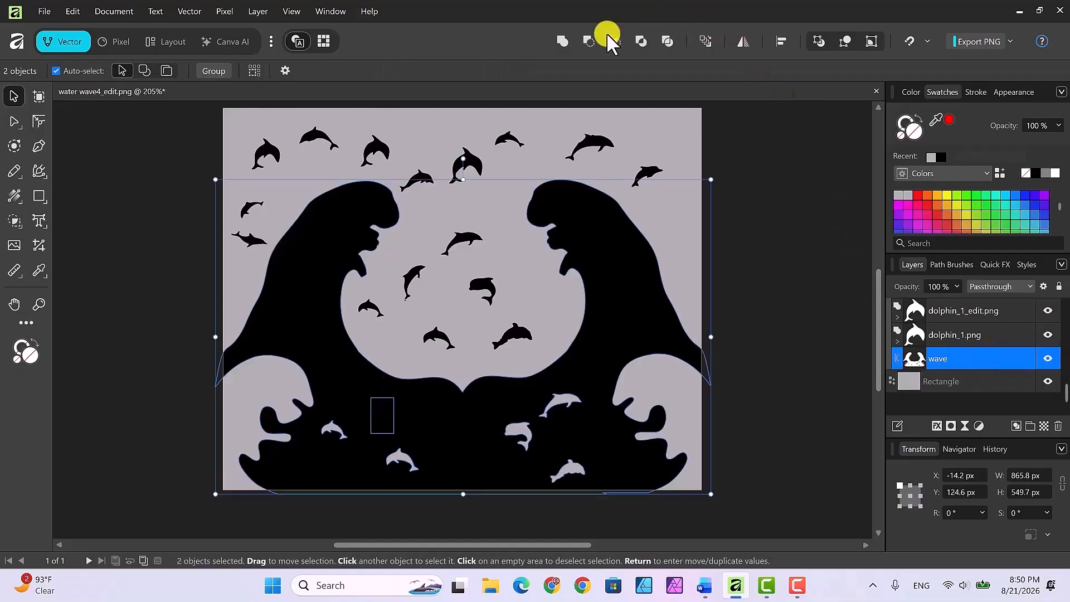
{"action": "left_click", "coordinate": [590, 40]}
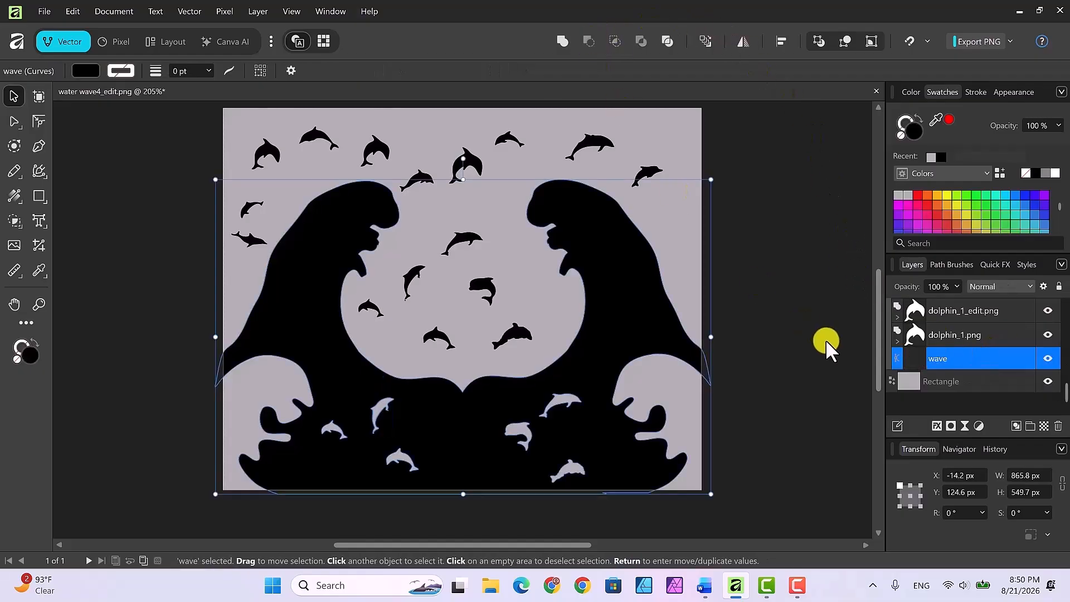
{"action": "left_click", "coordinate": [833, 321]}
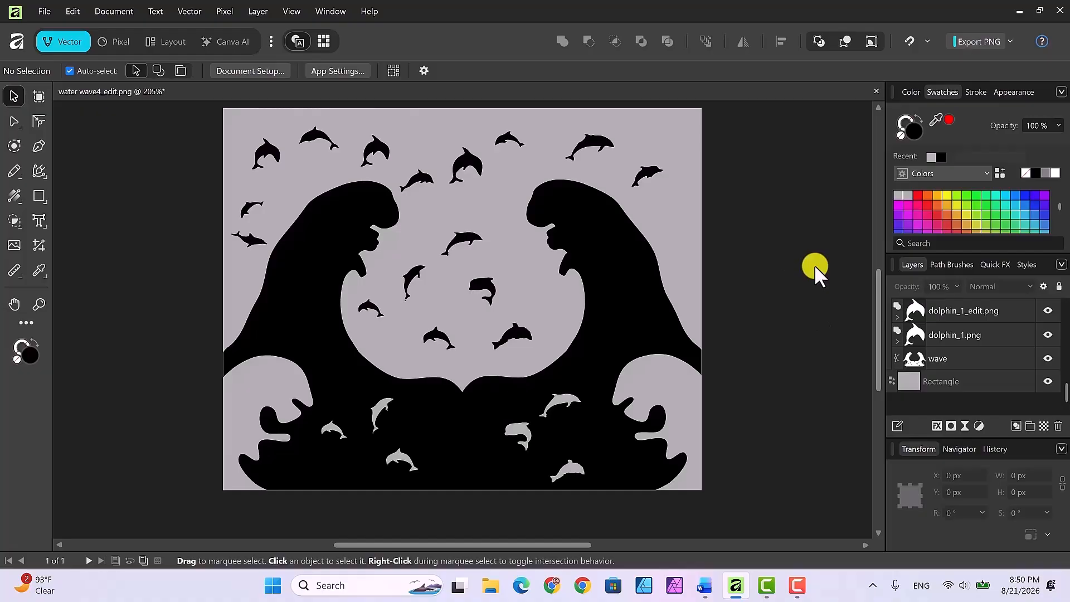
Collapse the compound's contents in the layer list.
{"action": "scroll", "coordinate": [814, 266], "scroll_direction": "up", "scroll_amount": 1}
{"action": "scroll", "coordinate": [814, 266], "scroll_direction": "down", "scroll_amount": 1}
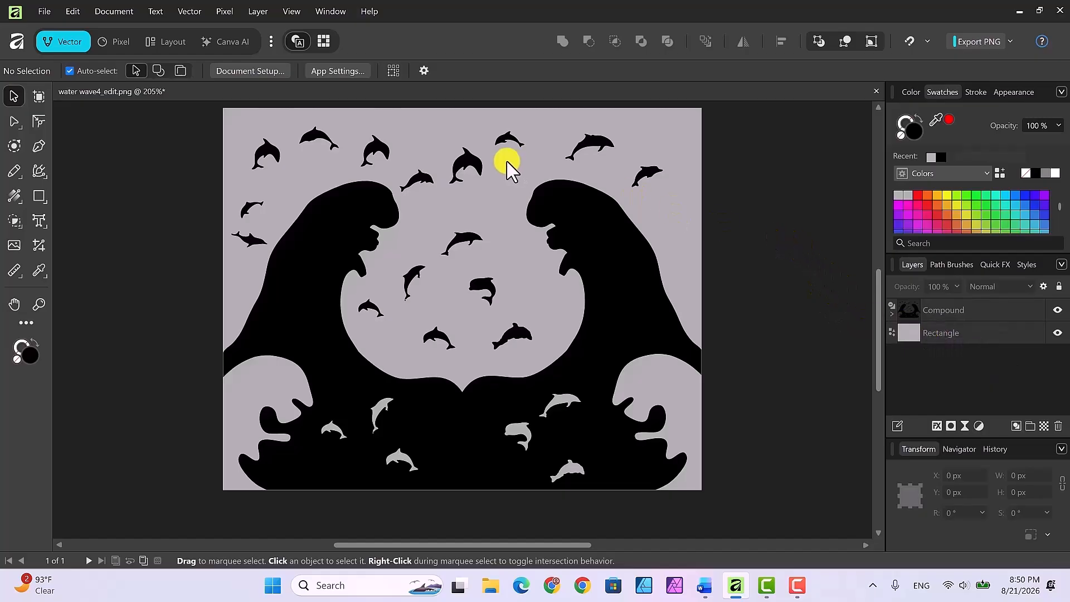
{"action": "left_click", "coordinate": [894, 314]}
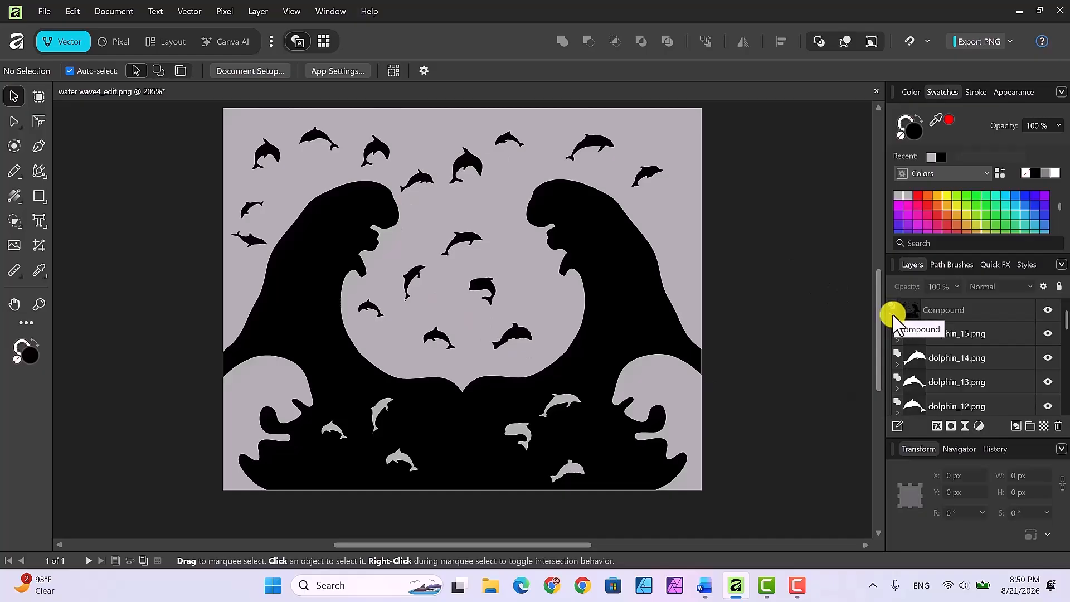
{"action": "left_click", "coordinate": [894, 314]}
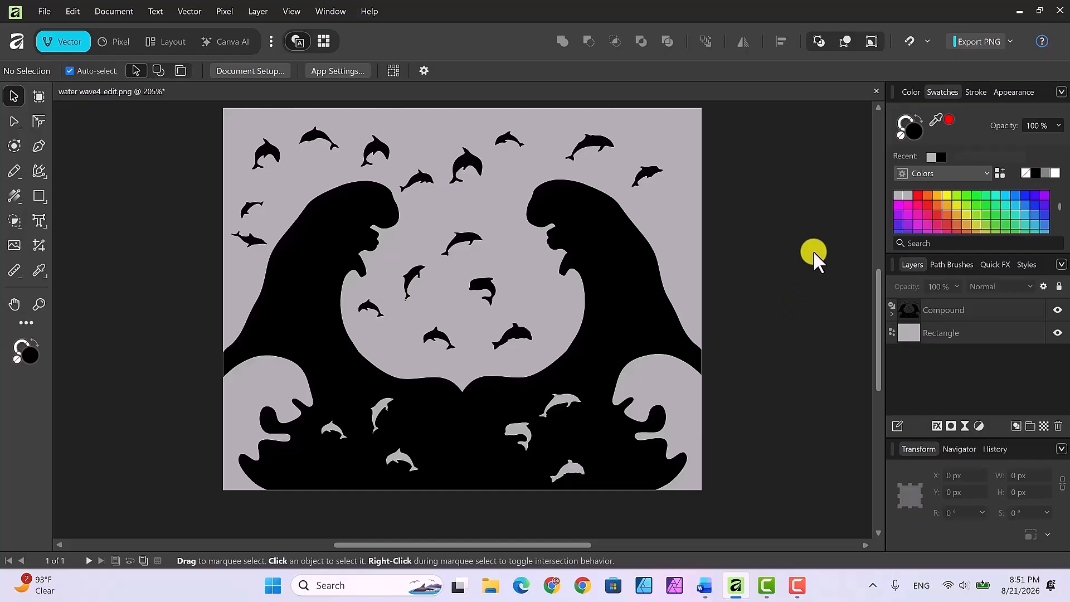
Apply a linear gradient fill to the whole compound, running diagonally from the artwork's upper-left corner to its lower-right corner.
{"action": "left_click", "coordinate": [939, 317]}
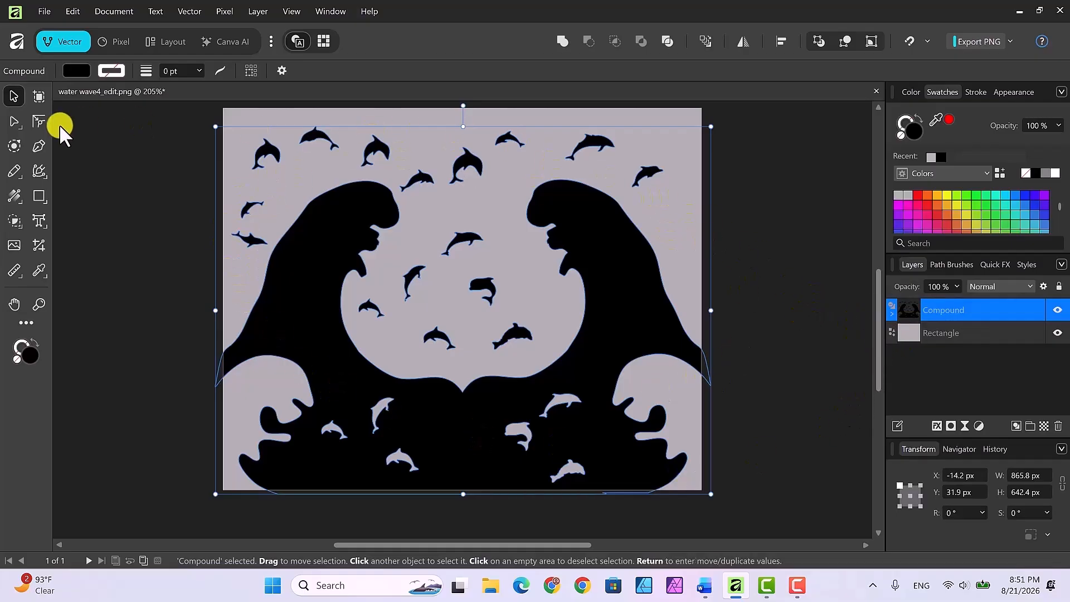
{"action": "left_click", "coordinate": [13, 193]}
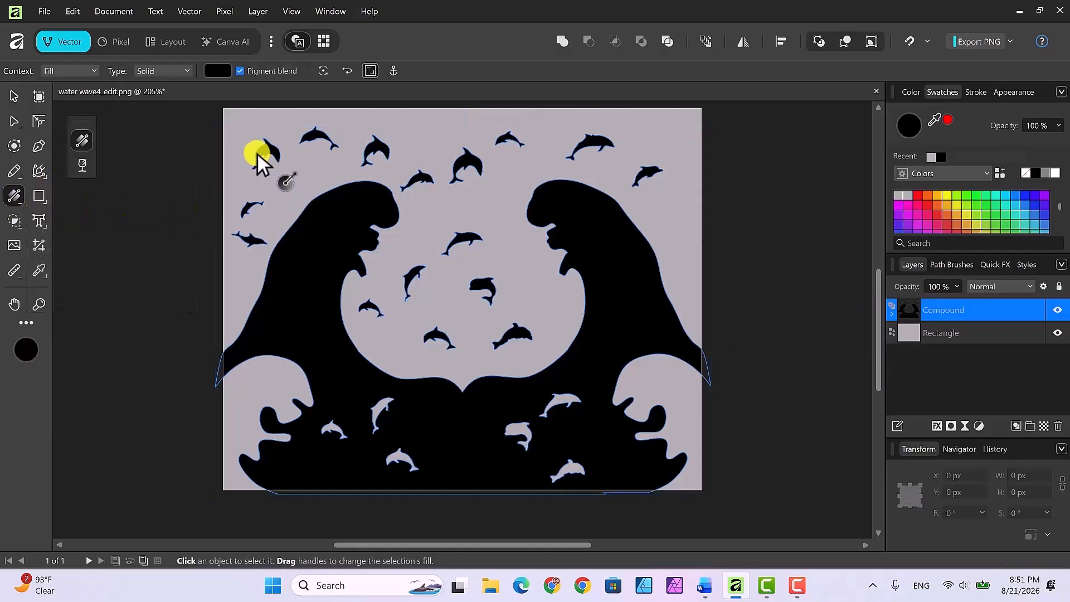
{"action": "left_click_drag", "start_coordinate": [238, 124], "coordinate": [307, 210]}
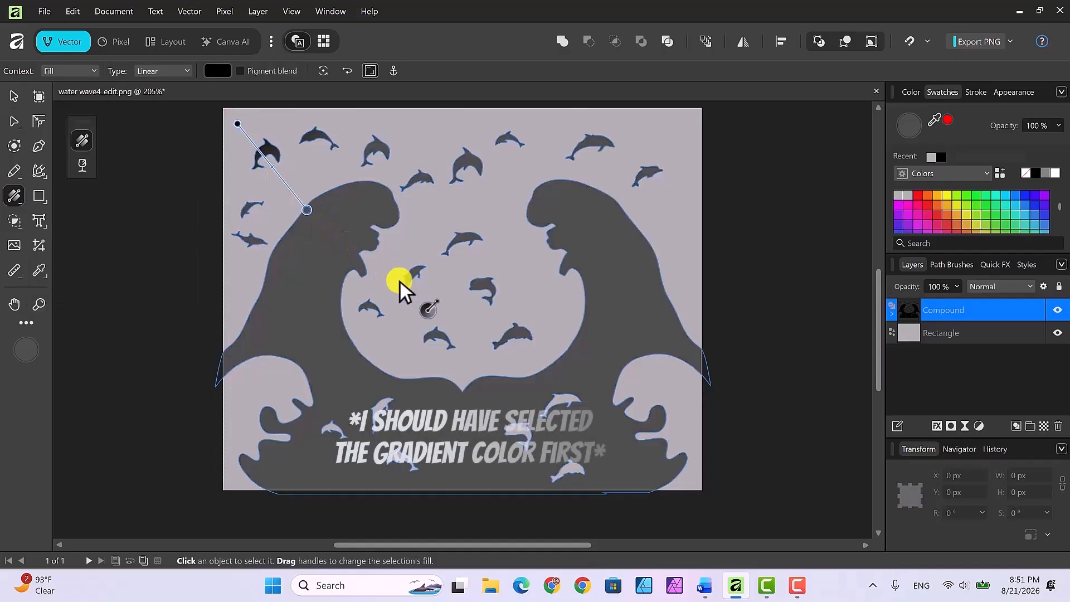
{"action": "left_click_drag", "start_coordinate": [400, 280], "coordinate": [684, 476]}
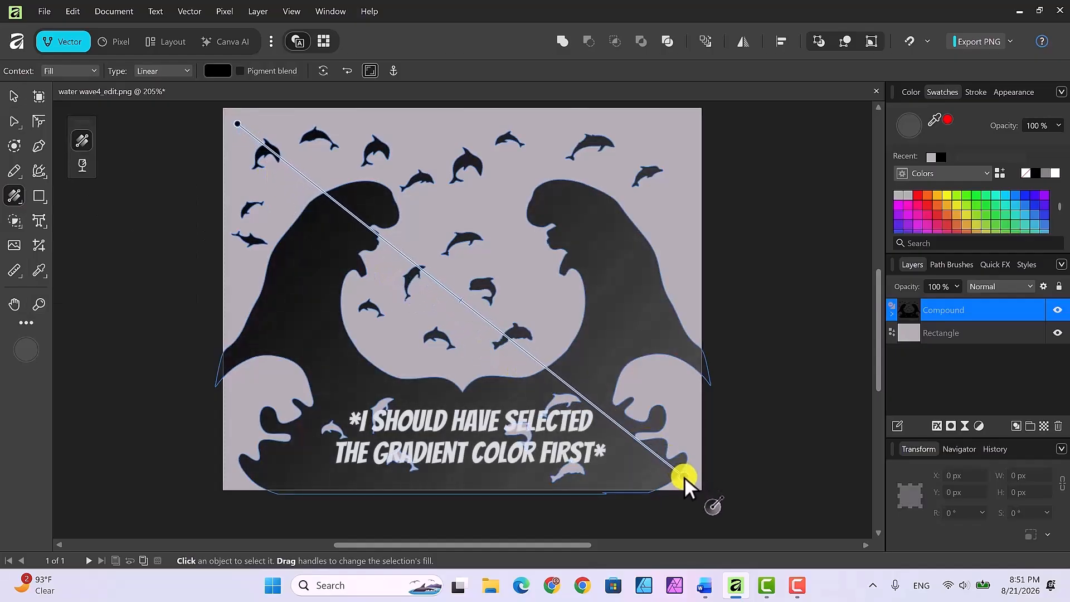
Set the hue of the gradient's black start stop to 199.
{"action": "left_click", "coordinate": [213, 67]}
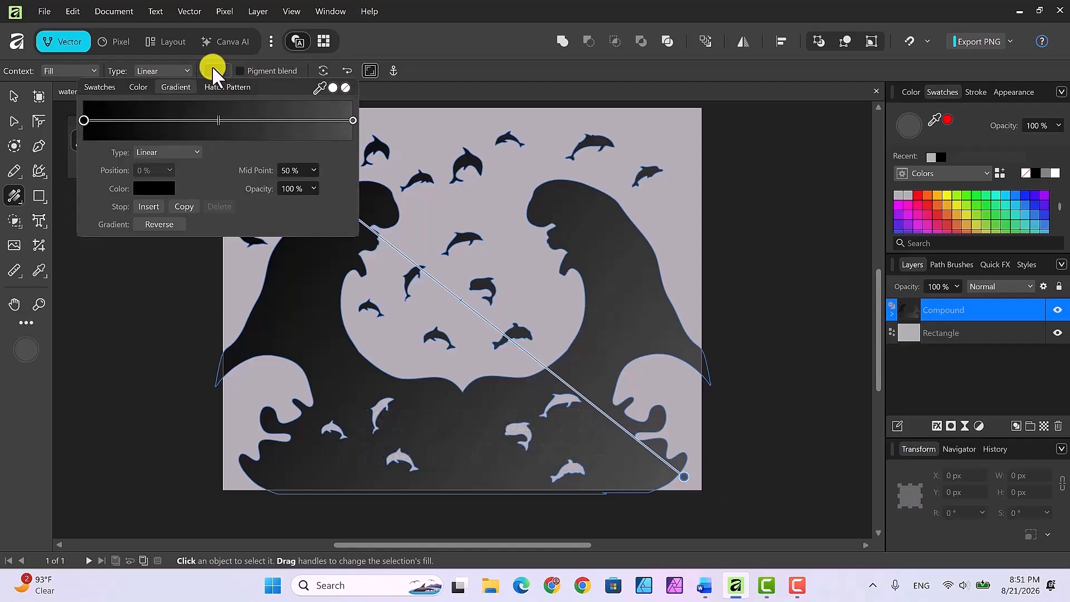
{"action": "left_click", "coordinate": [138, 188]}
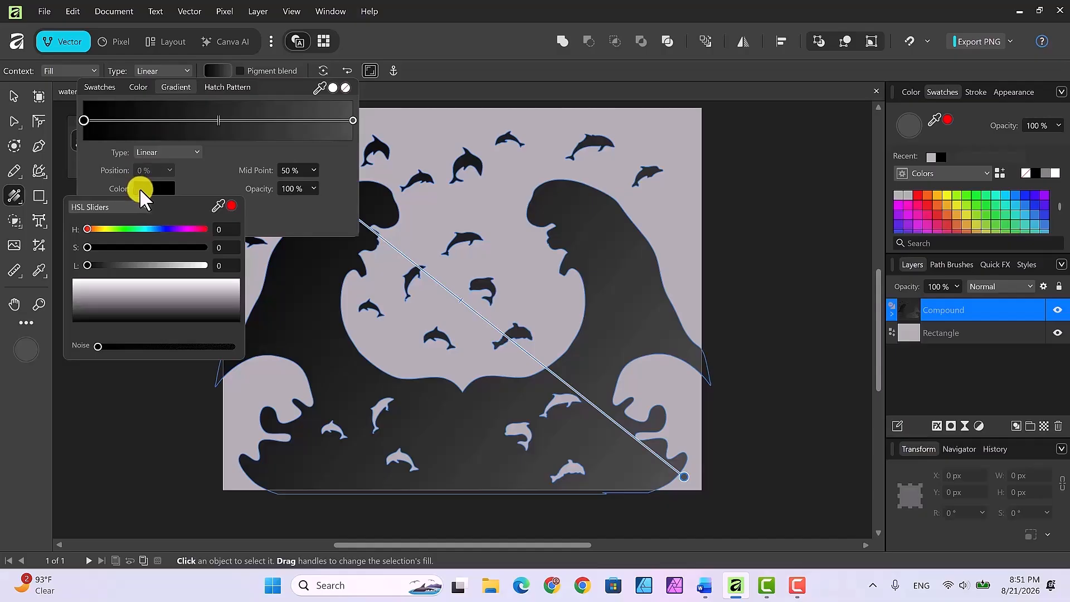
{"action": "left_click", "coordinate": [151, 227]}
{"action": "left_click", "coordinate": [148, 187]}
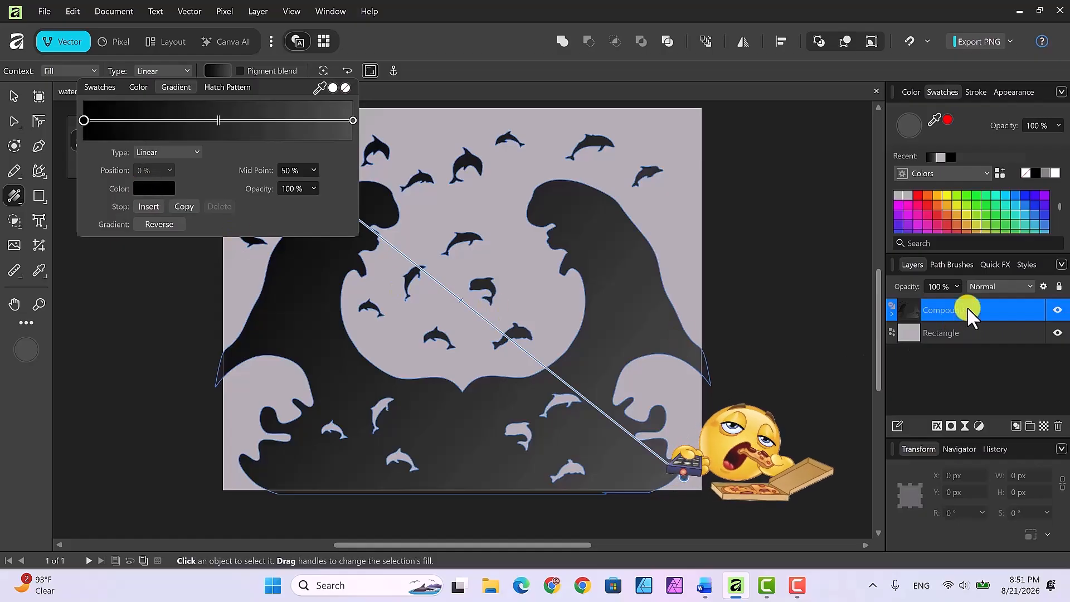
{"action": "left_click", "coordinate": [84, 120]}
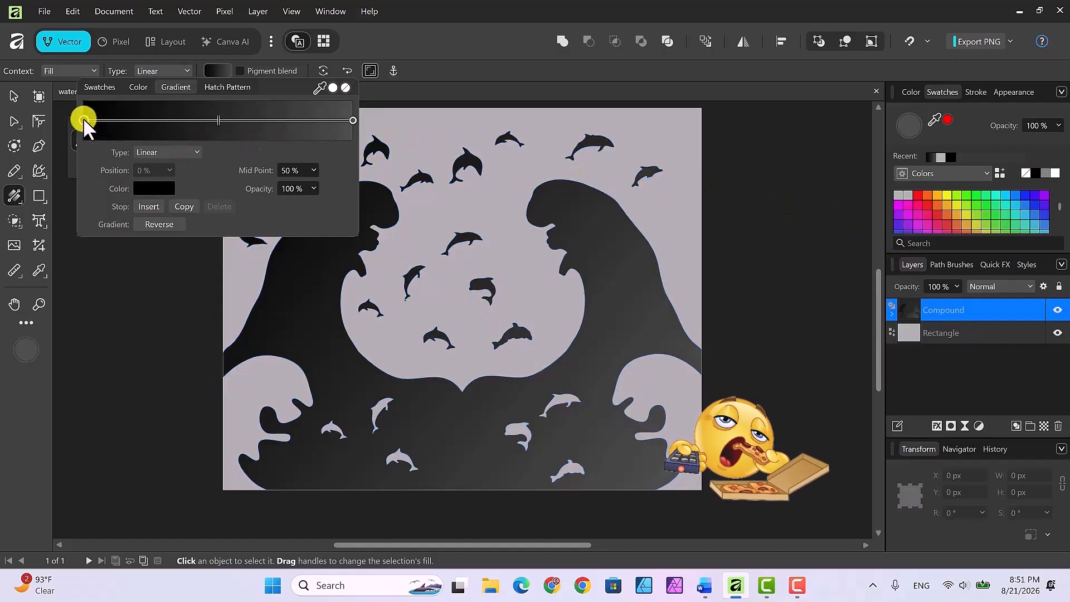
{"action": "left_click", "coordinate": [155, 185]}
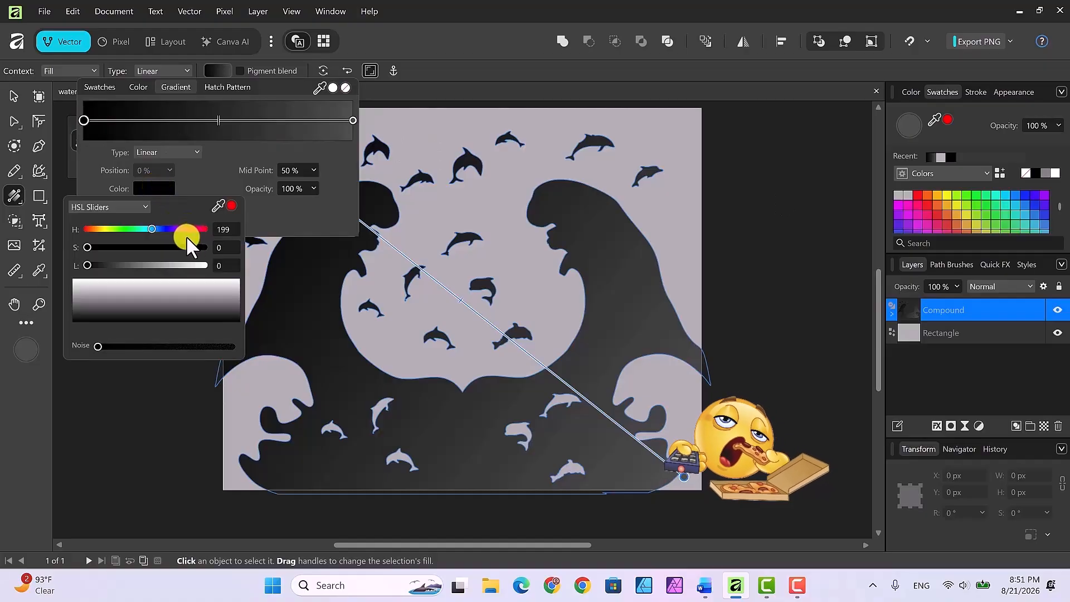
{"action": "left_click", "coordinate": [152, 185]}
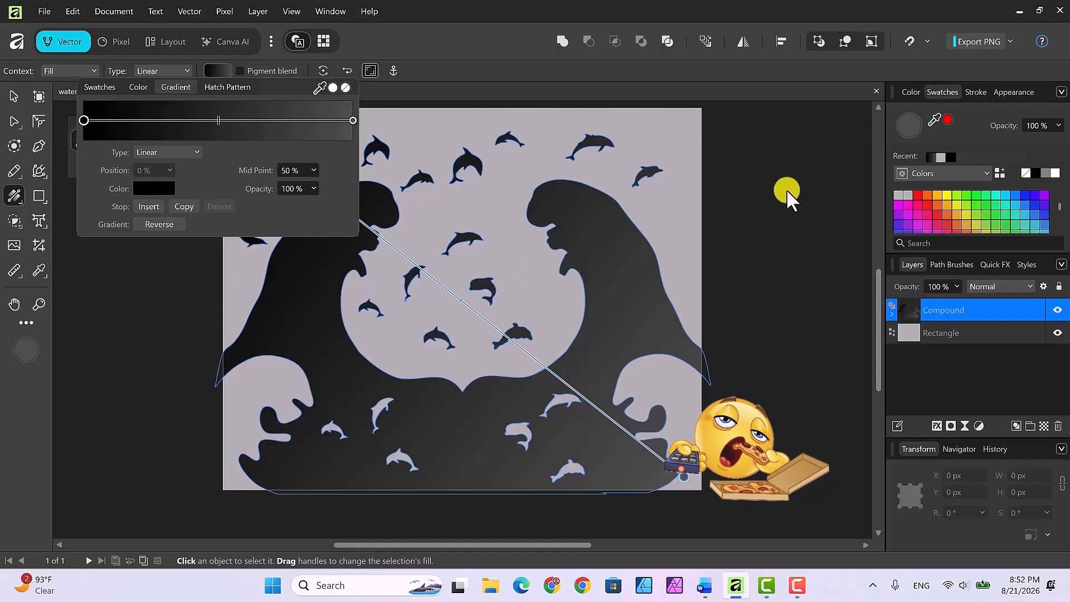
Colour the gradient's end stop bright blue and set the black start stop's hue to 210.
{"action": "left_click", "coordinate": [1023, 194]}
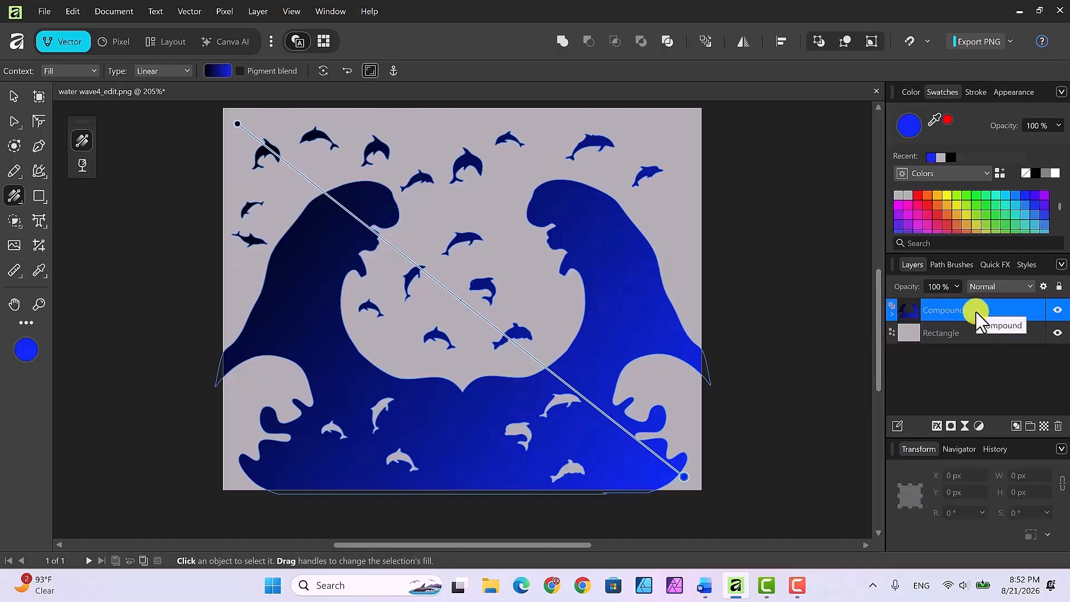
{"action": "left_click", "coordinate": [211, 71]}
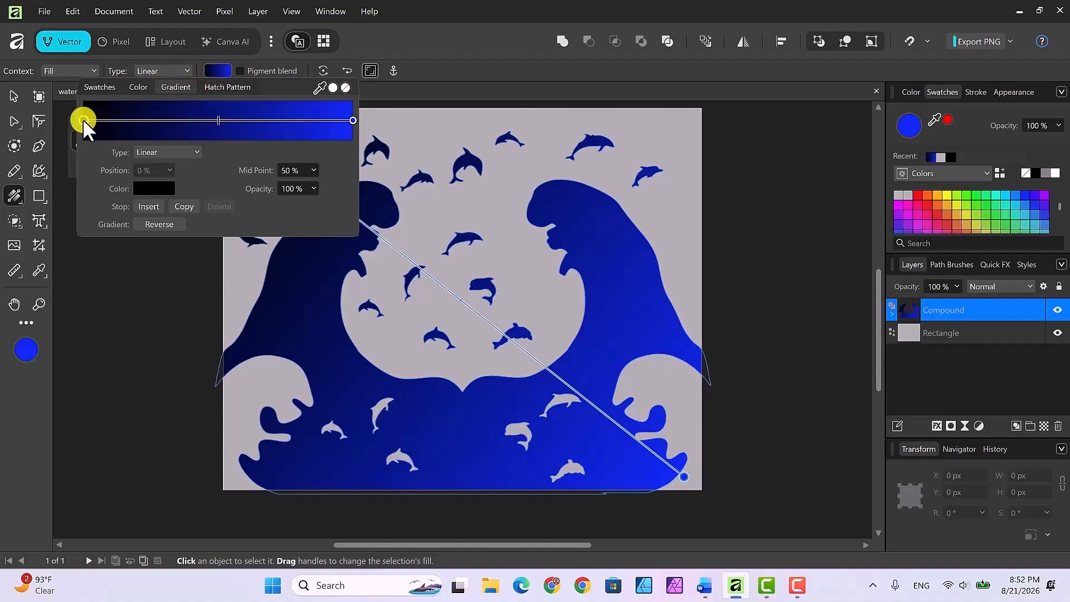
{"action": "left_click", "coordinate": [143, 187]}
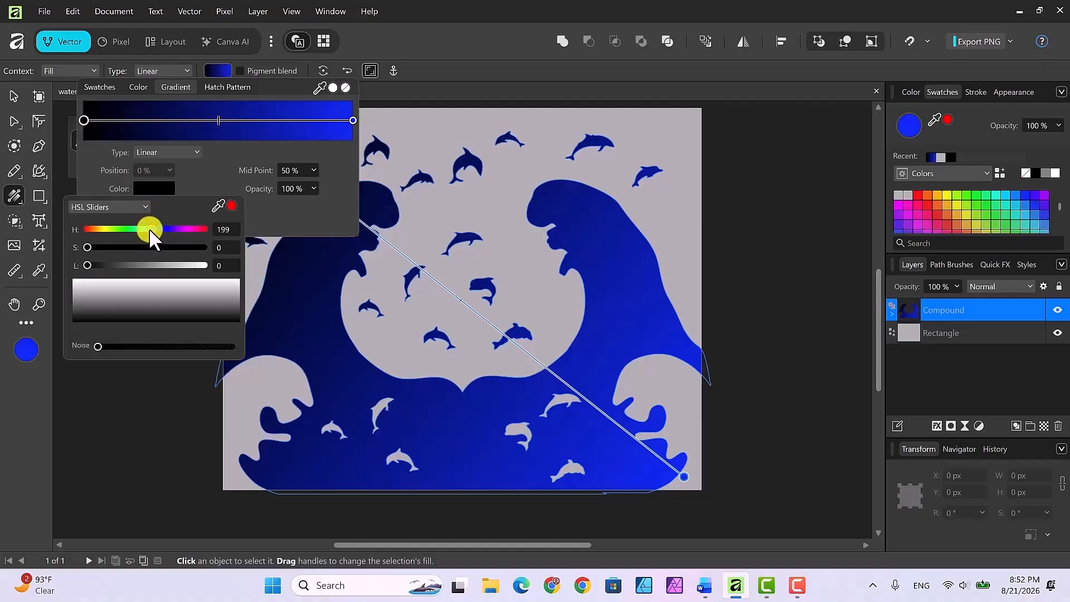
{"action": "mouse_move", "coordinate": [149, 226]}
{"action": "left_mouse_down"}
{"action": "mouse_move", "coordinate": [163, 227]}
{"action": "mouse_move", "coordinate": [108, 220]}
{"action": "mouse_move", "coordinate": [155, 229]}
{"action": "left_mouse_up"}
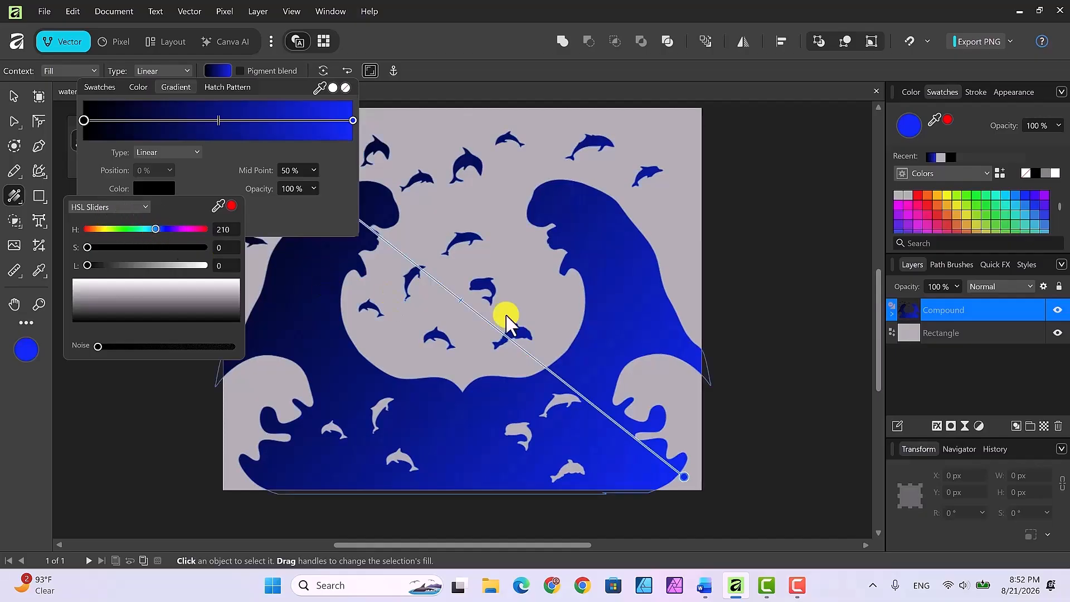
{"action": "left_click", "coordinate": [762, 319]}
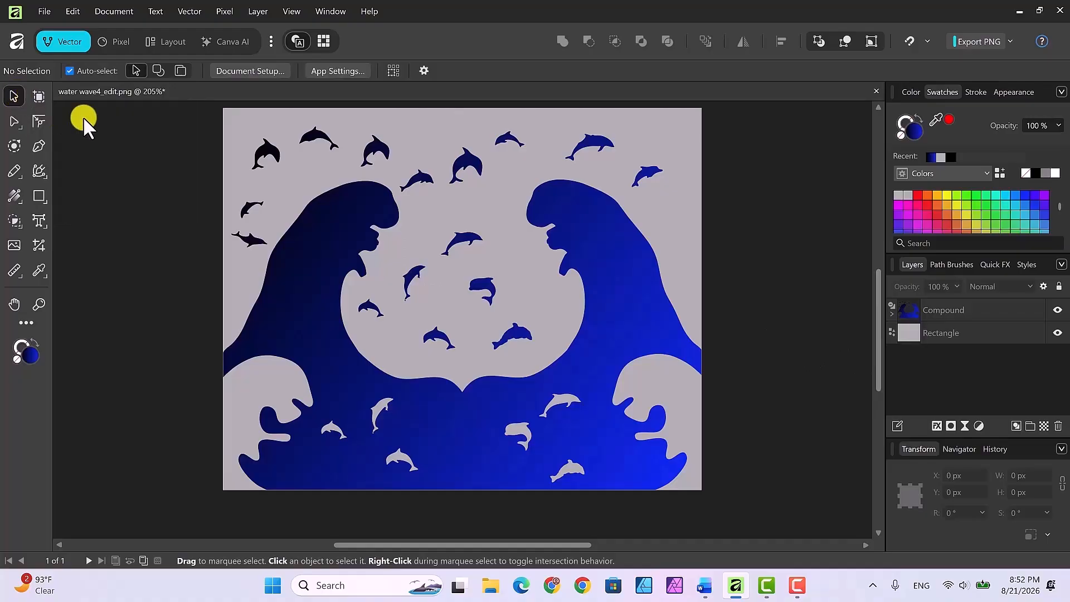
Reopen the compound's gradient fill for editing and nudge the black start stop's hue slightly higher.
{"action": "left_click", "coordinate": [14, 194]}
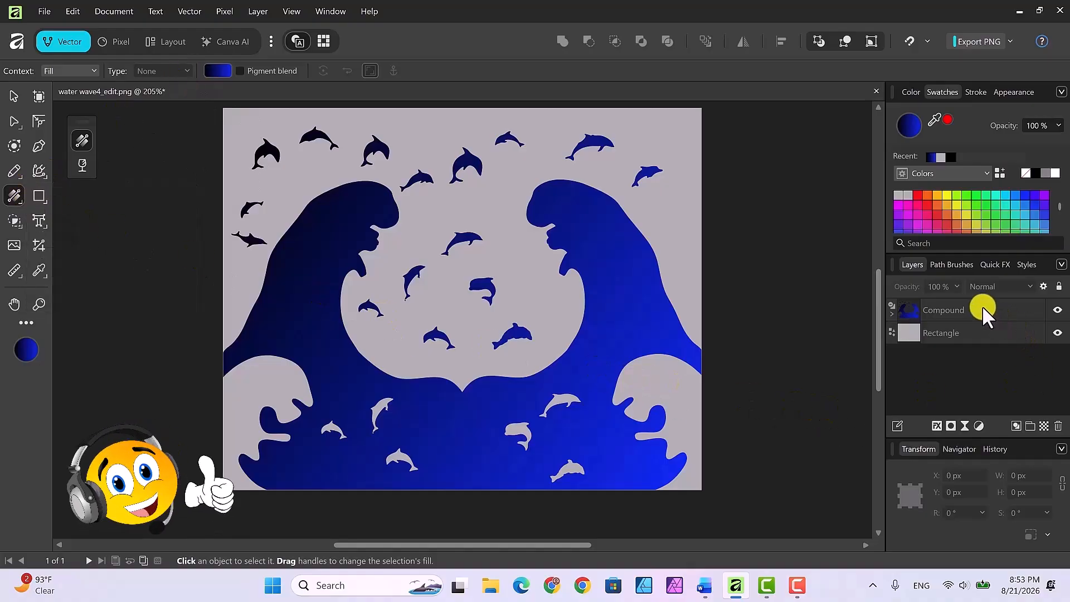
{"action": "left_click", "coordinate": [965, 307]}
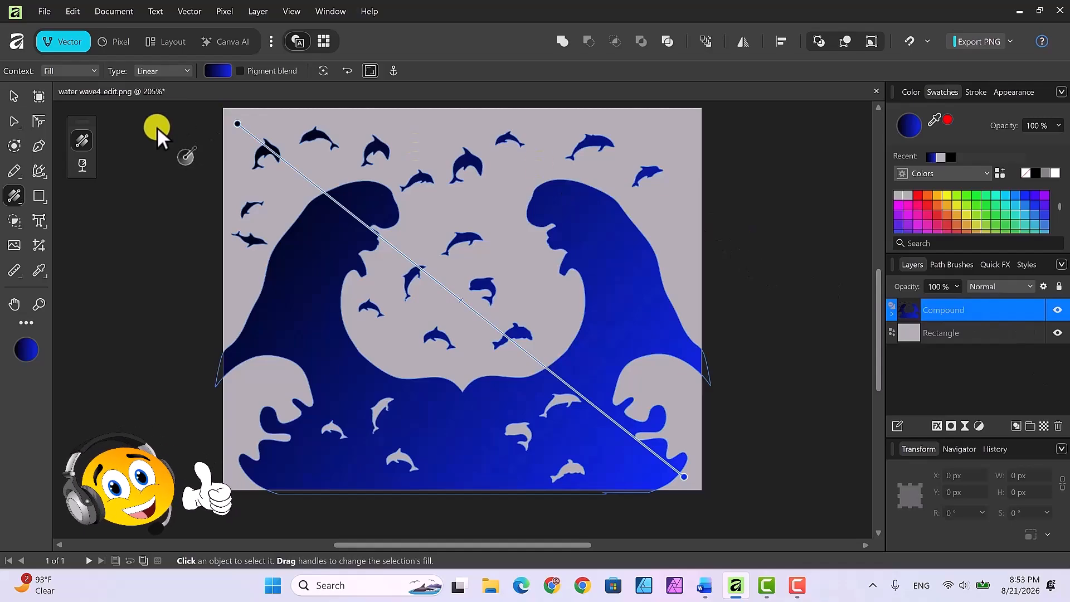
{"action": "left_click", "coordinate": [214, 70]}
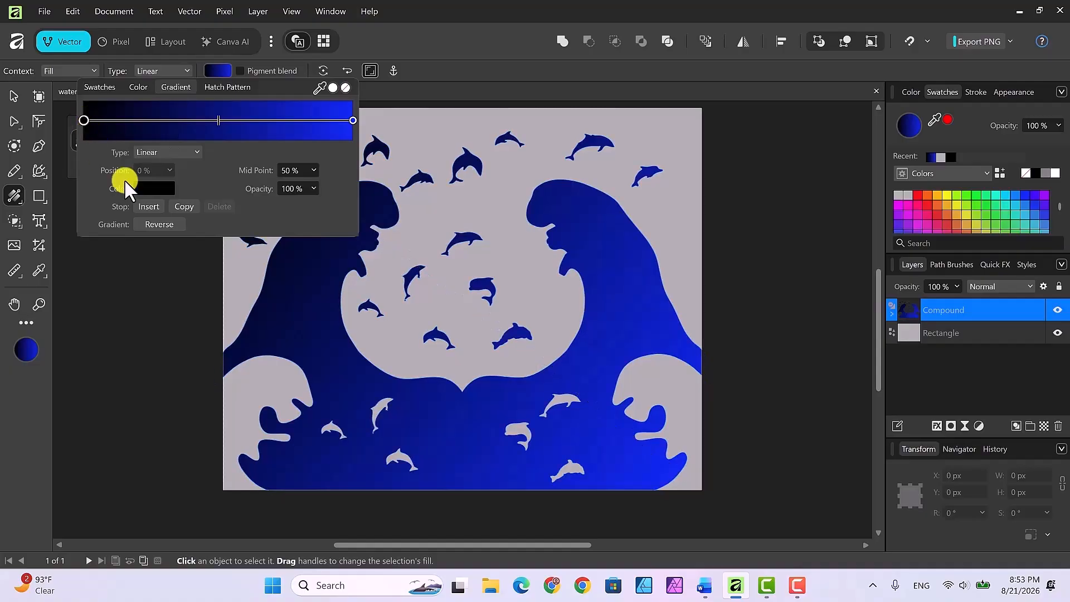
{"action": "left_click", "coordinate": [145, 189]}
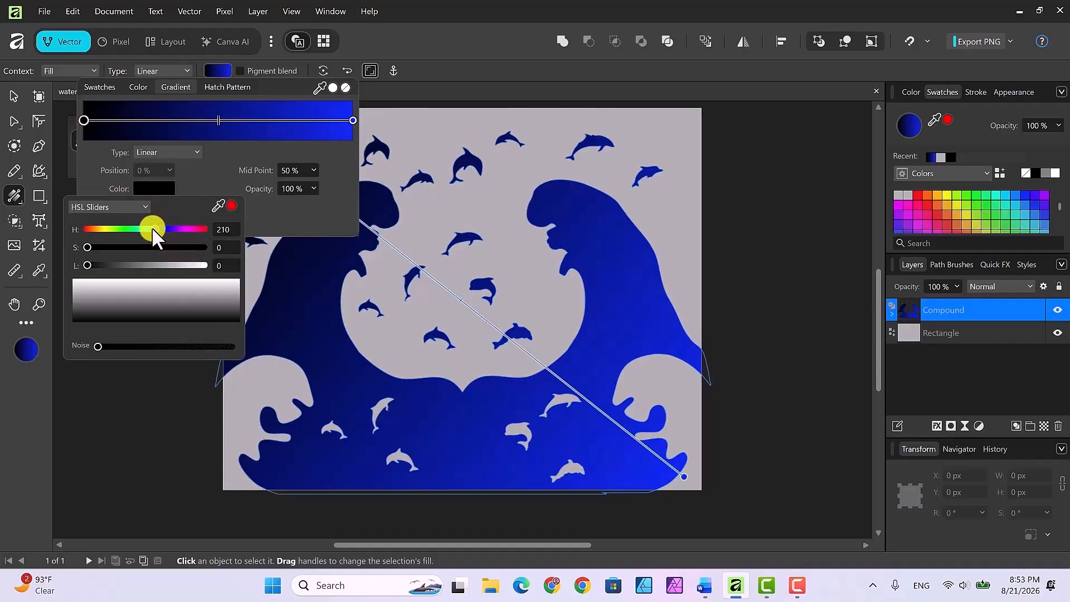
{"action": "mouse_move", "coordinate": [154, 227]}
{"action": "left_mouse_down"}
{"action": "mouse_move", "coordinate": [124, 226]}
{"action": "mouse_move", "coordinate": [170, 230]}
{"action": "mouse_move", "coordinate": [157, 228]}
{"action": "left_mouse_up"}
Insert a gradient stop at 30% and set its lightness to 35.
{"action": "left_click", "coordinate": [163, 119]}
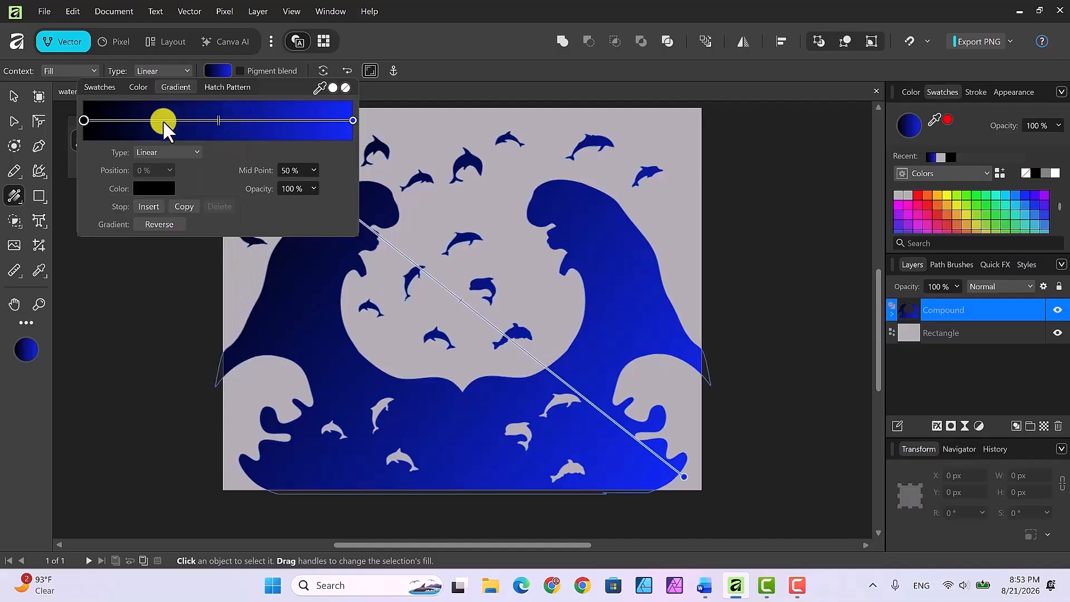
{"action": "left_click", "coordinate": [152, 189]}
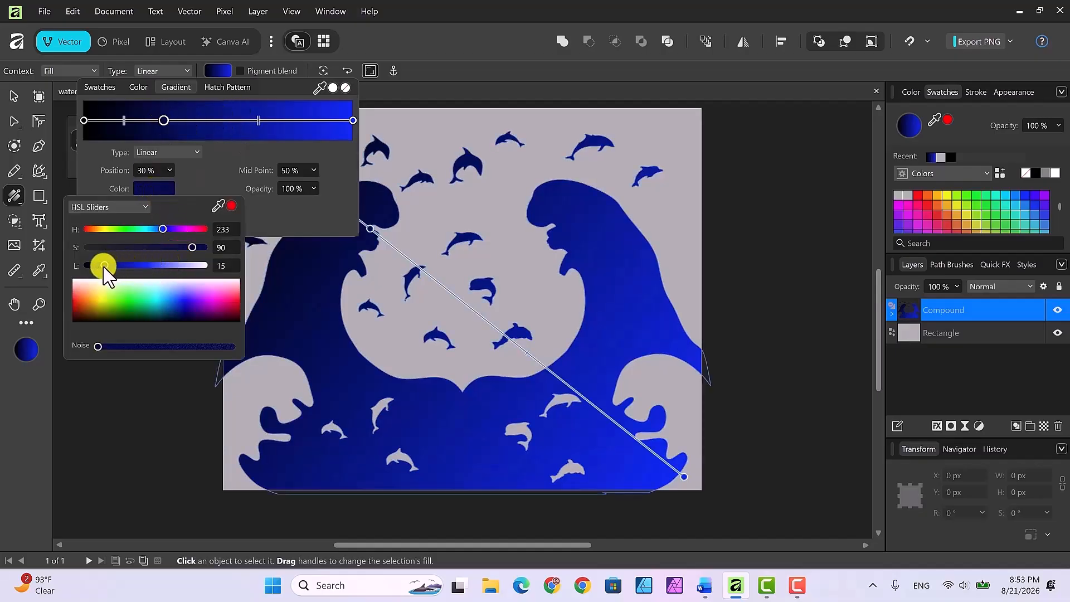
{"action": "left_click_drag", "start_coordinate": [106, 266], "coordinate": [129, 268]}
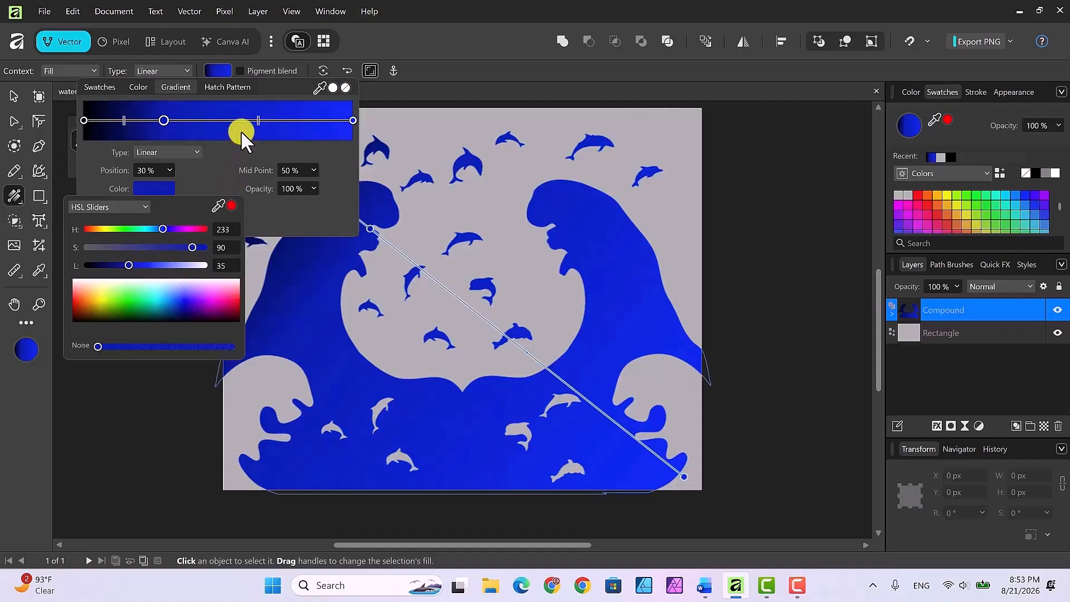
Lighten the gradient's blue end stop to a lightness of 73.
{"action": "left_click", "coordinate": [353, 119]}
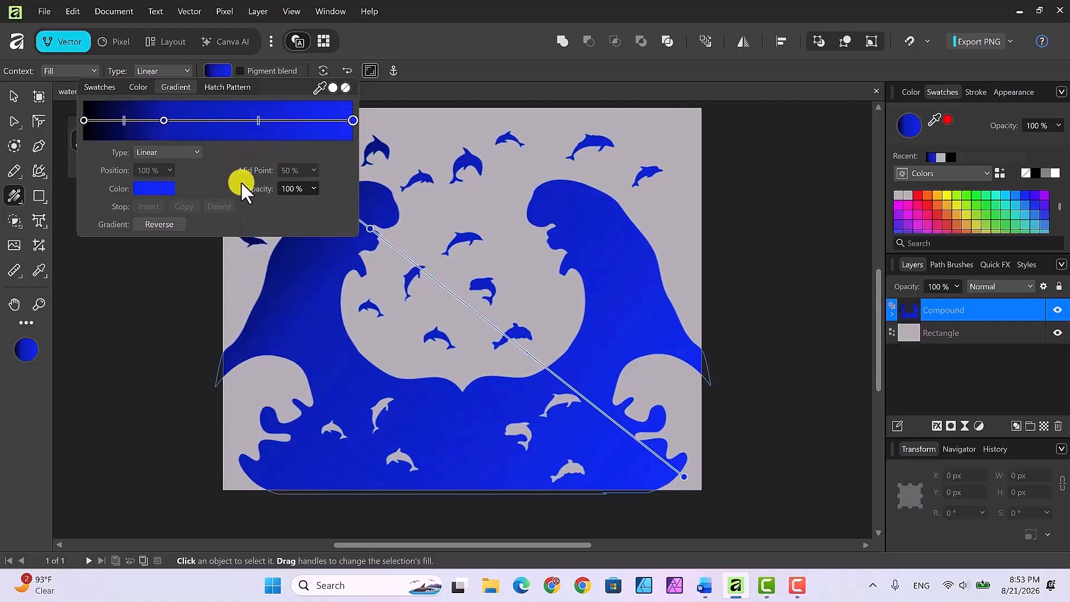
{"action": "left_click", "coordinate": [156, 188]}
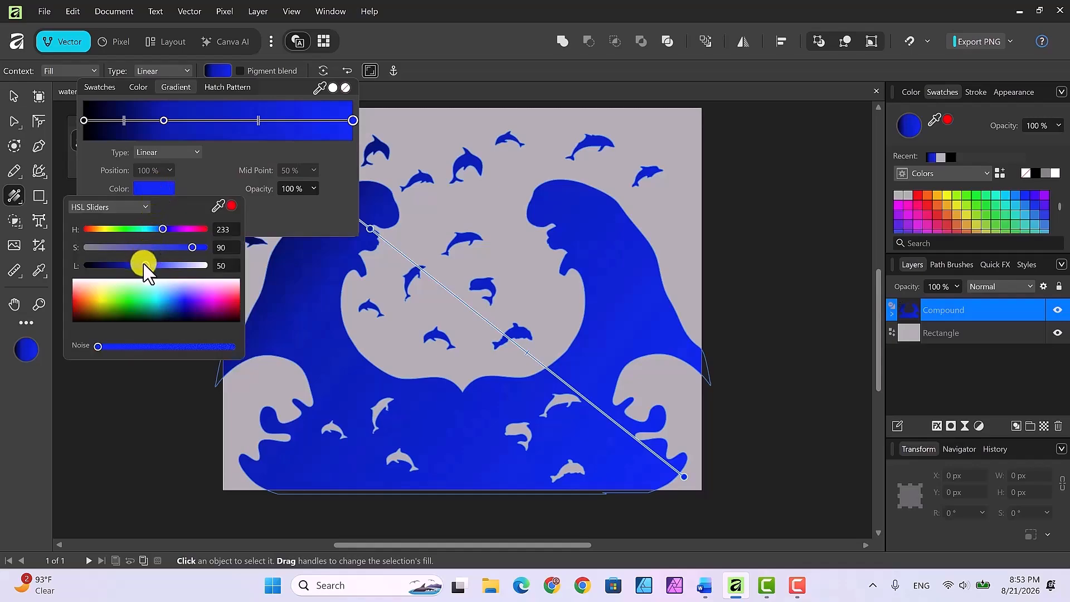
{"action": "left_click_drag", "start_coordinate": [143, 264], "coordinate": [173, 269]}
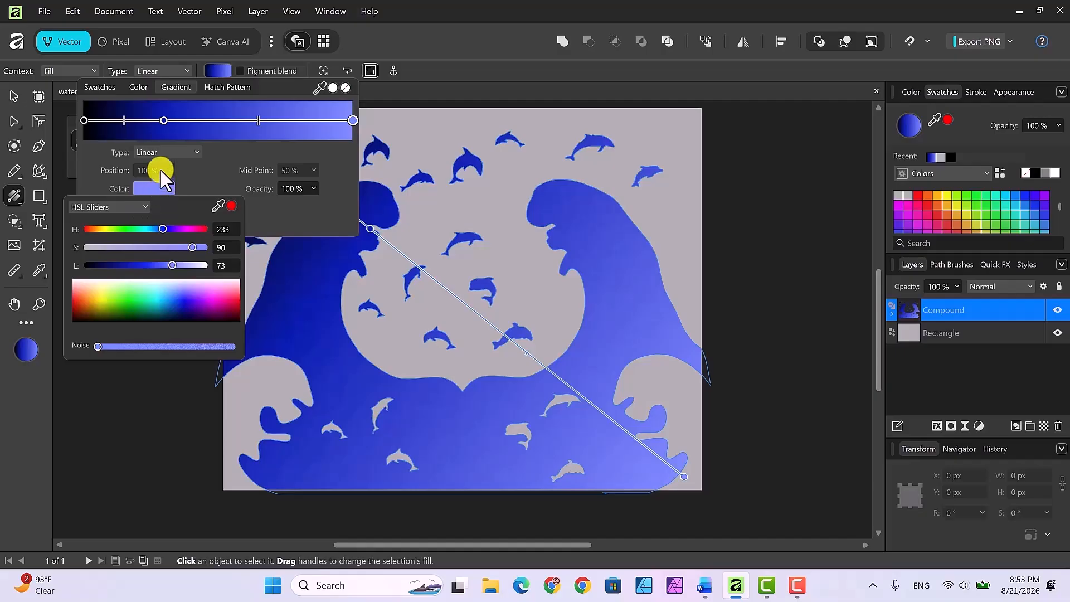
Move the middle gradient stop to 43% and set its mid point towards the end stop to 51%.
{"action": "left_click", "coordinate": [162, 117]}
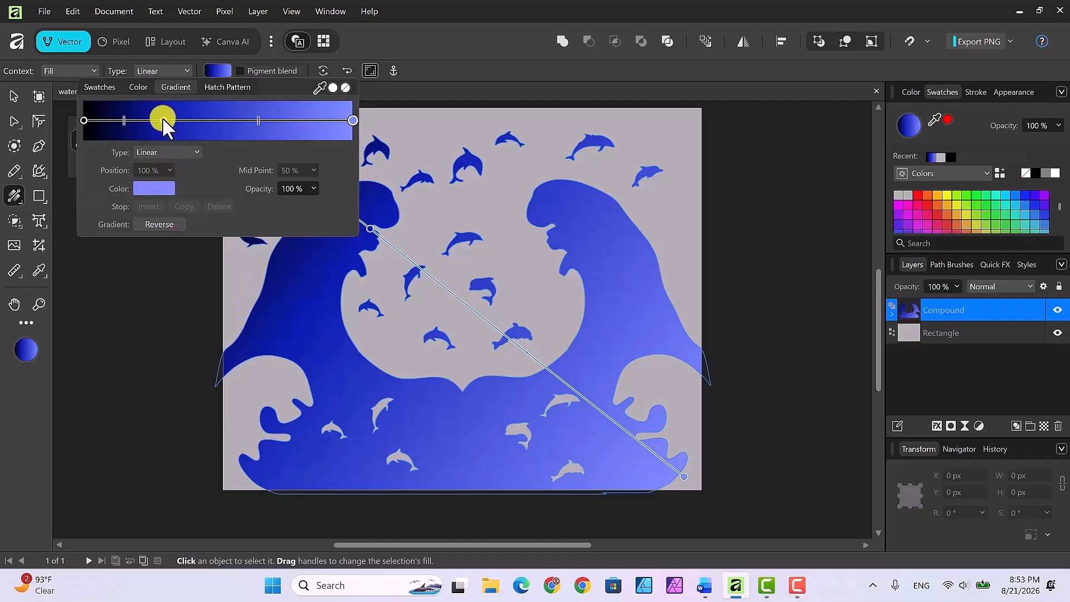
{"action": "left_click_drag", "start_coordinate": [162, 118], "coordinate": [199, 120]}
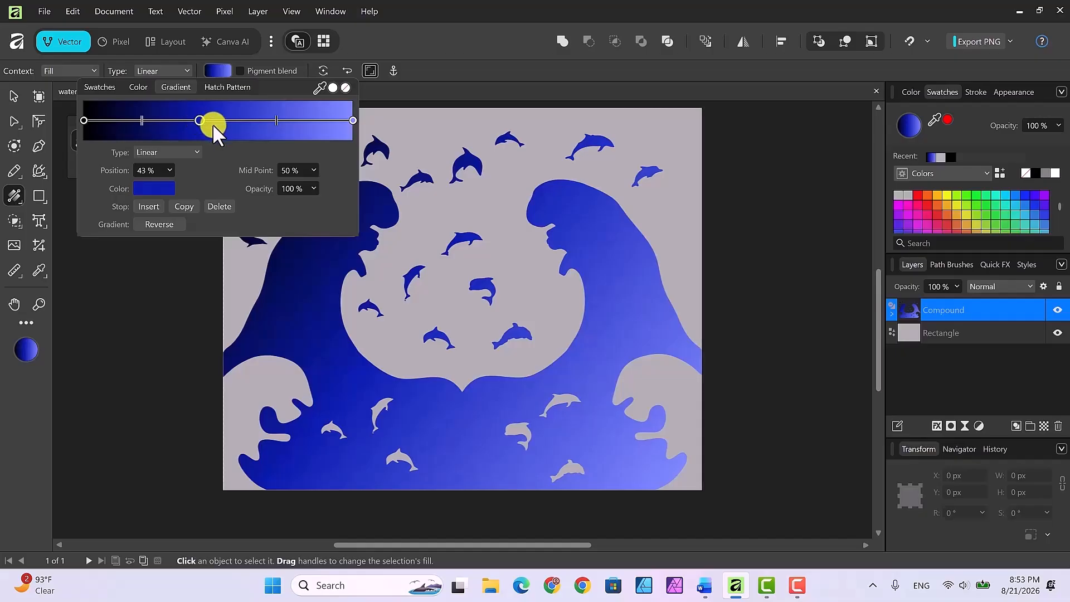
{"action": "mouse_move", "coordinate": [273, 119]}
{"action": "left_mouse_down"}
{"action": "mouse_move", "coordinate": [290, 123]}
{"action": "mouse_move", "coordinate": [267, 124]}
{"action": "mouse_move", "coordinate": [277, 123]}
{"action": "left_mouse_up"}
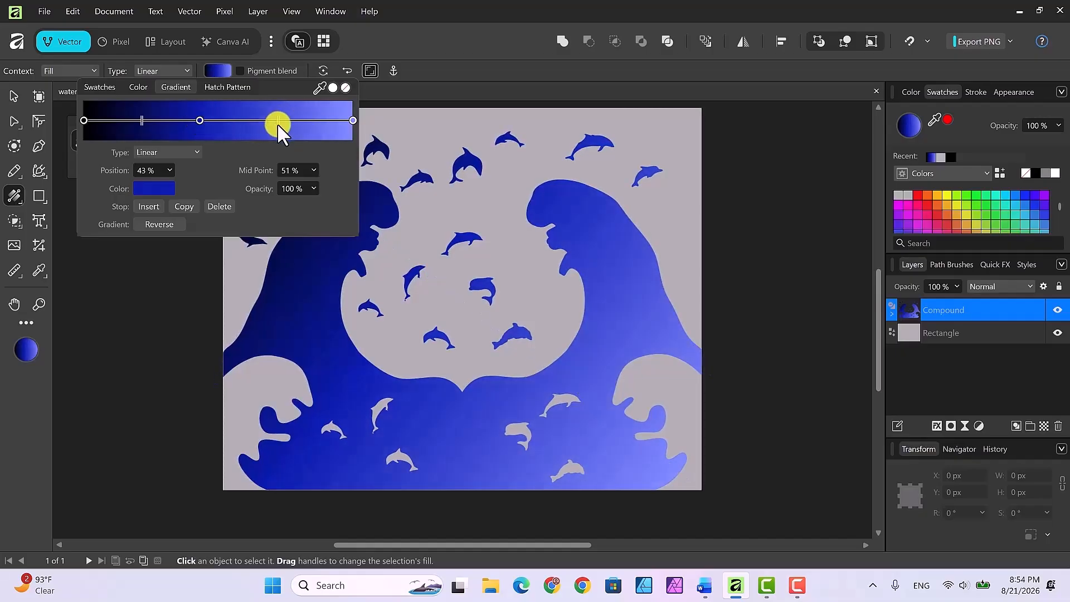
Insert a gradient stop at 62% in the compound's fill and colour it pink with a hue of 321 and saturation of 62.
{"action": "left_click", "coordinate": [250, 118]}
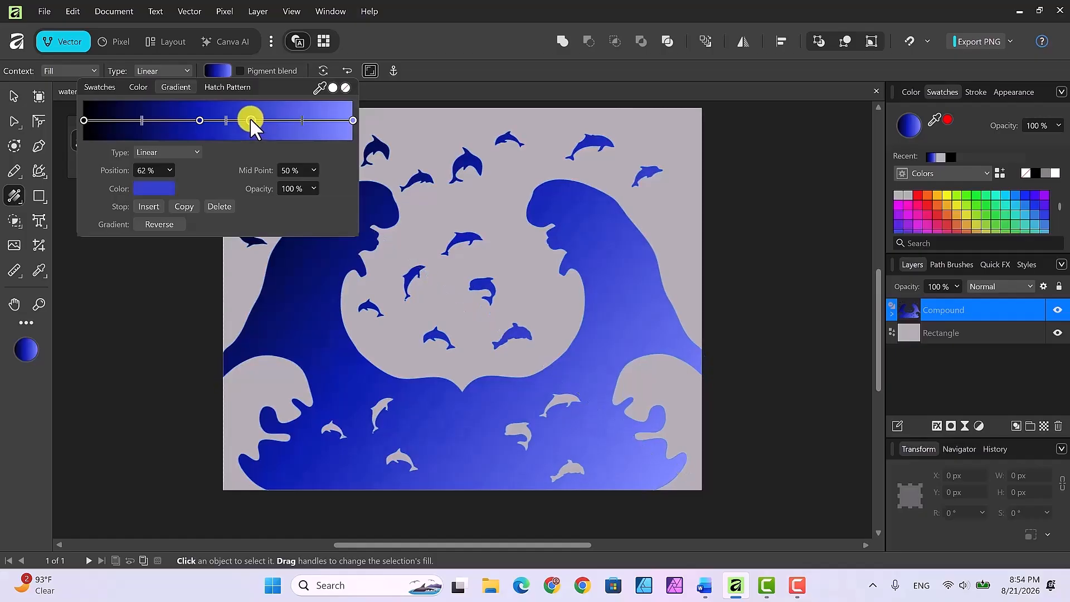
{"action": "left_click", "coordinate": [146, 184]}
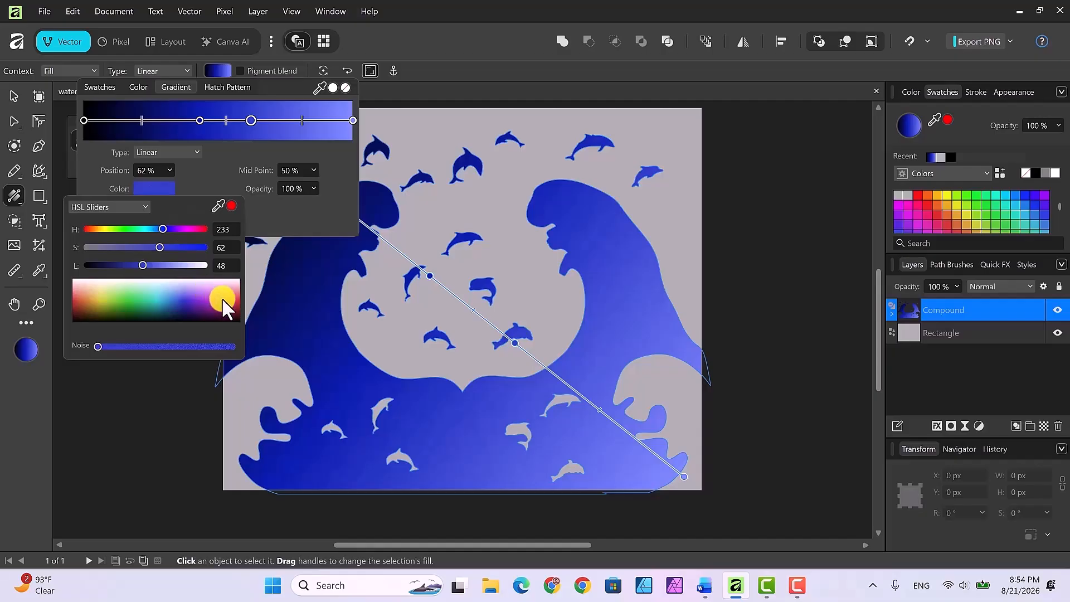
{"action": "left_click_drag", "start_coordinate": [222, 297], "coordinate": [219, 280]}
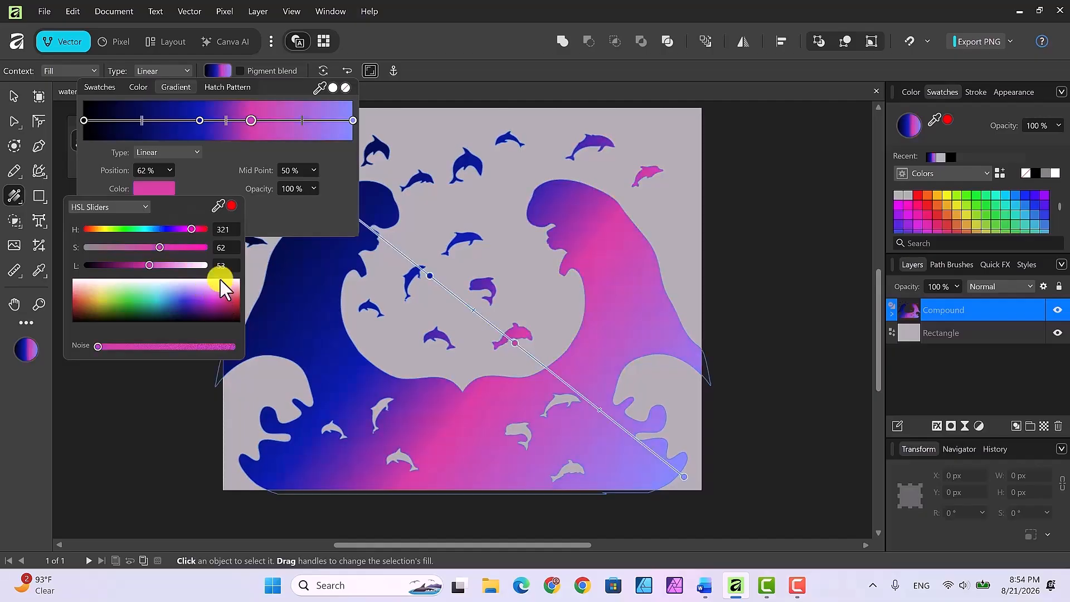
Move the dark blue gradient stop to 34% and set the black start stop's hue to 205.
{"action": "left_click", "coordinate": [198, 119]}
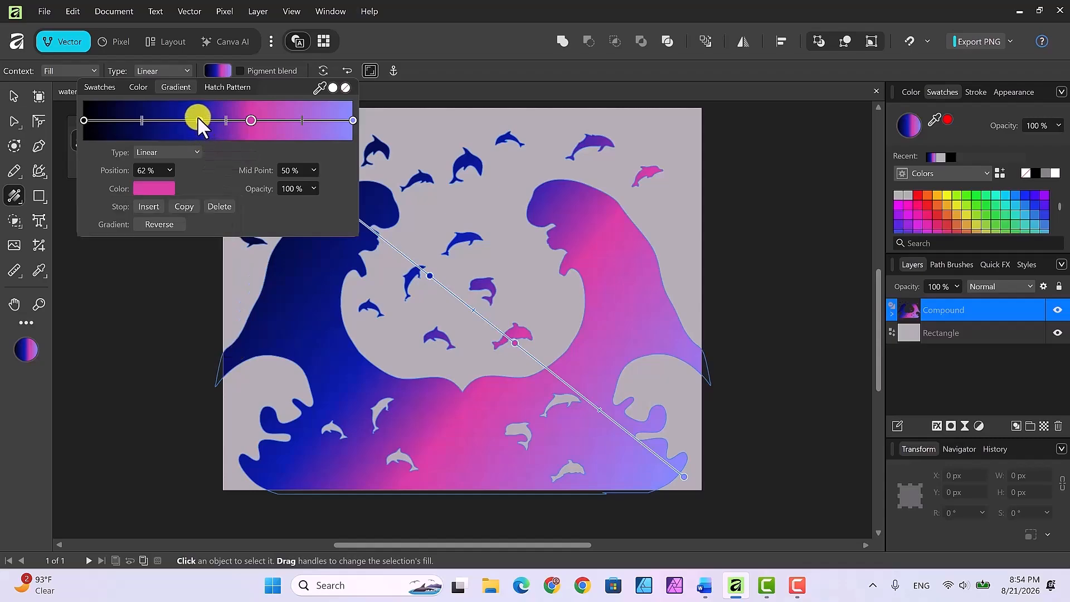
{"action": "left_click_drag", "start_coordinate": [197, 119], "coordinate": [175, 122]}
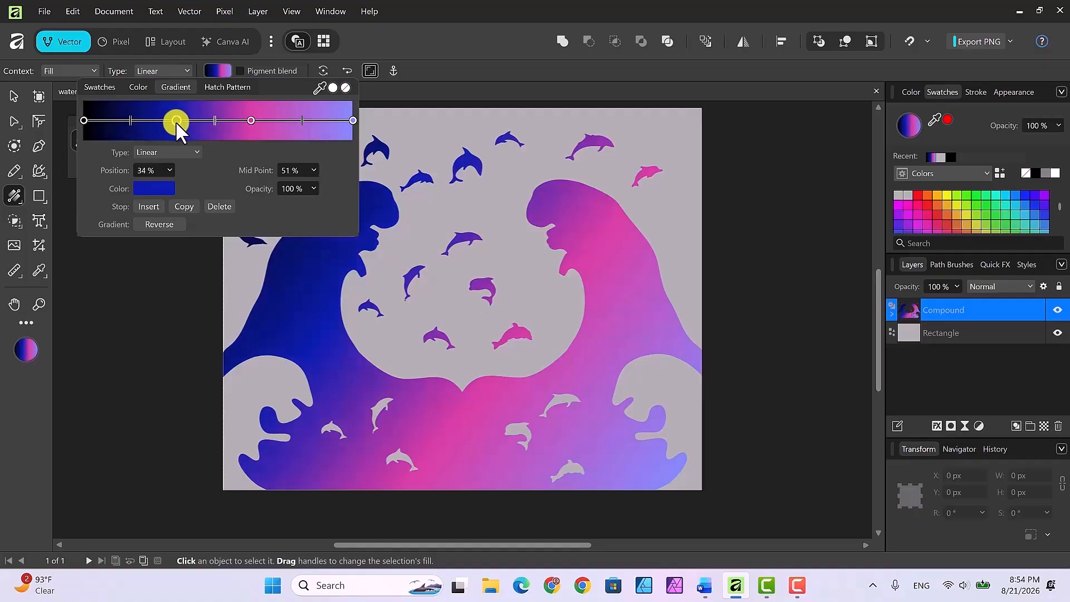
{"action": "left_click", "coordinate": [83, 121]}
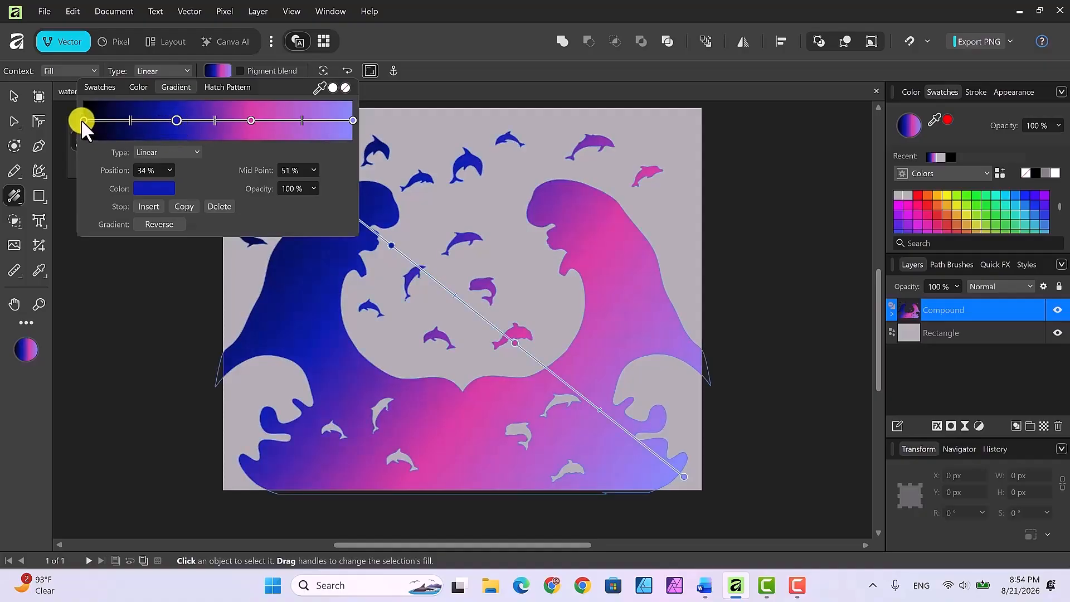
{"action": "left_click", "coordinate": [151, 182]}
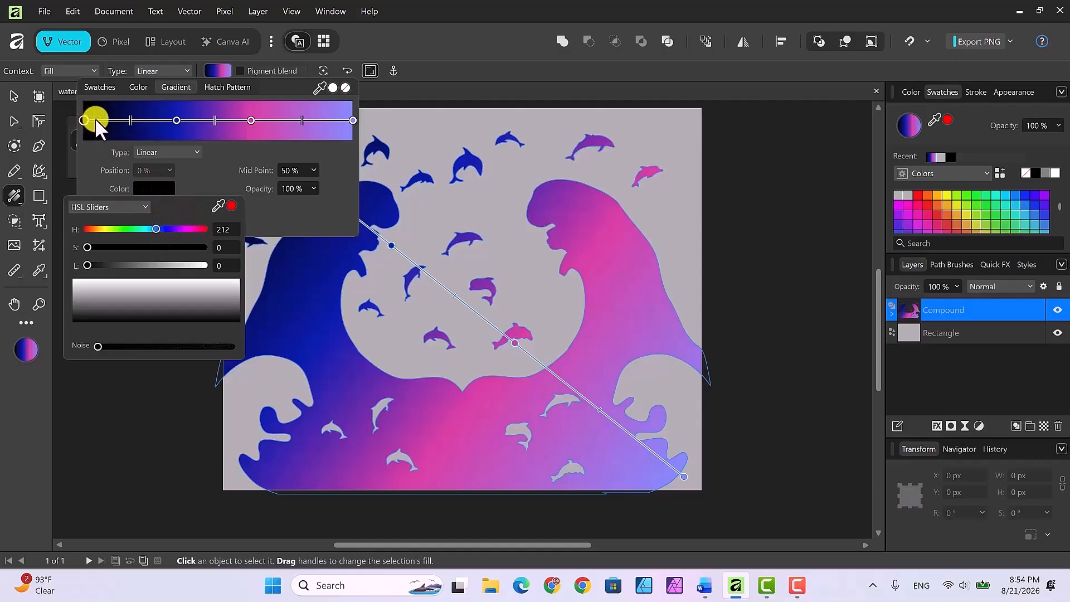
{"action": "left_click_drag", "start_coordinate": [154, 228], "coordinate": [154, 228]}
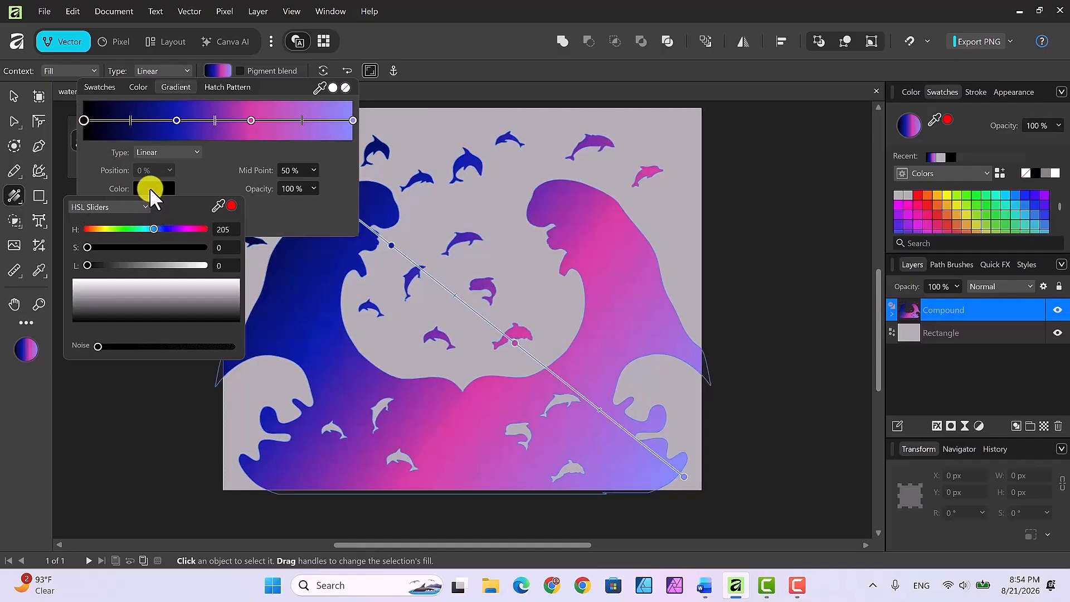
Insert a gradient stop at 4%, colour it bright blue with hue 233, saturation 90 and lightness 48, and deselect the compound.
{"action": "left_click", "coordinate": [93, 119]}
{"action": "left_click", "coordinate": [95, 120]}
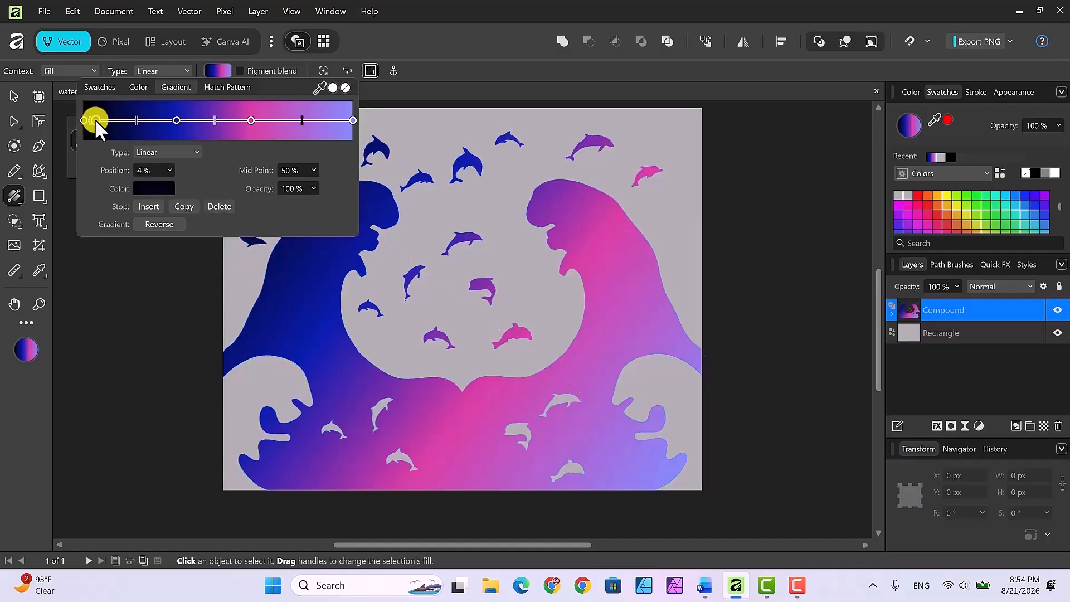
{"action": "left_click", "coordinate": [140, 189]}
{"action": "left_click_drag", "start_coordinate": [179, 266], "coordinate": [143, 271]}
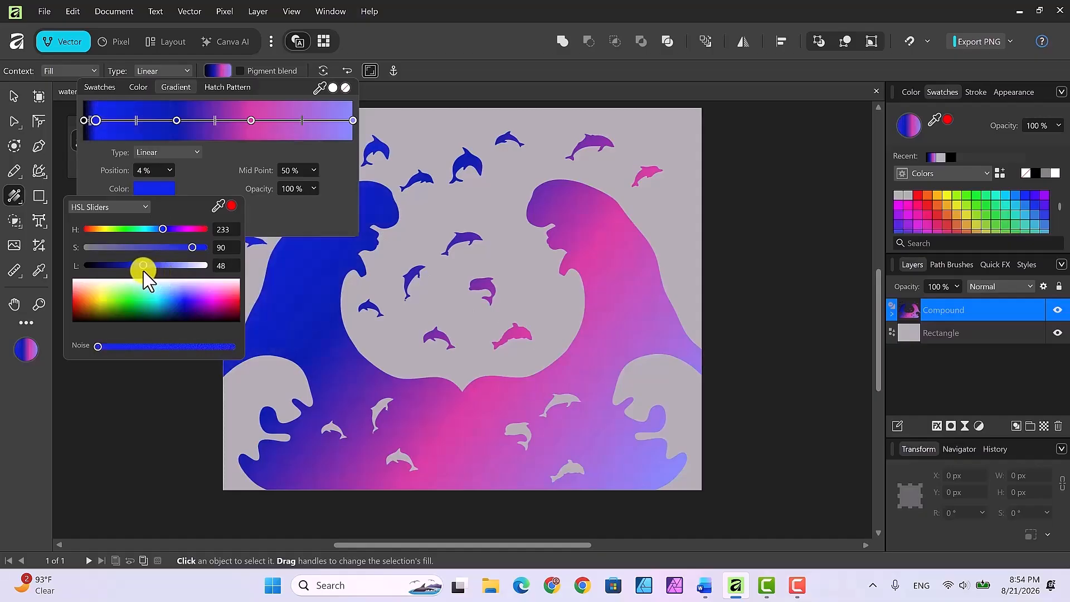
{"action": "left_click", "coordinate": [768, 264]}
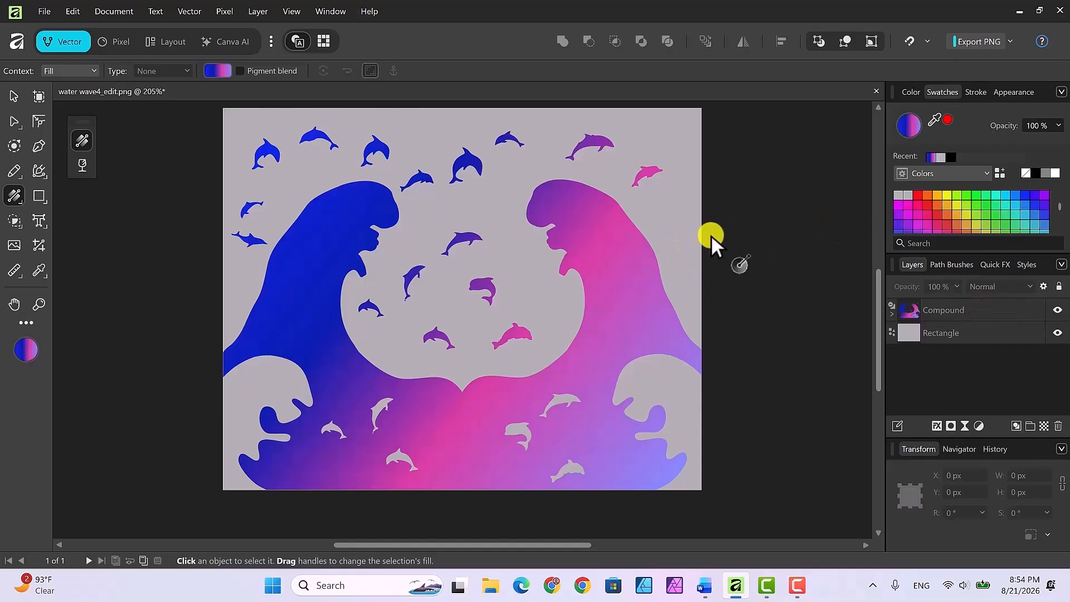
Add an Outer Shadow layer effect to the compound with a radius of 10.8 px and an offset of 7.1 px.
{"action": "left_click", "coordinate": [961, 308]}
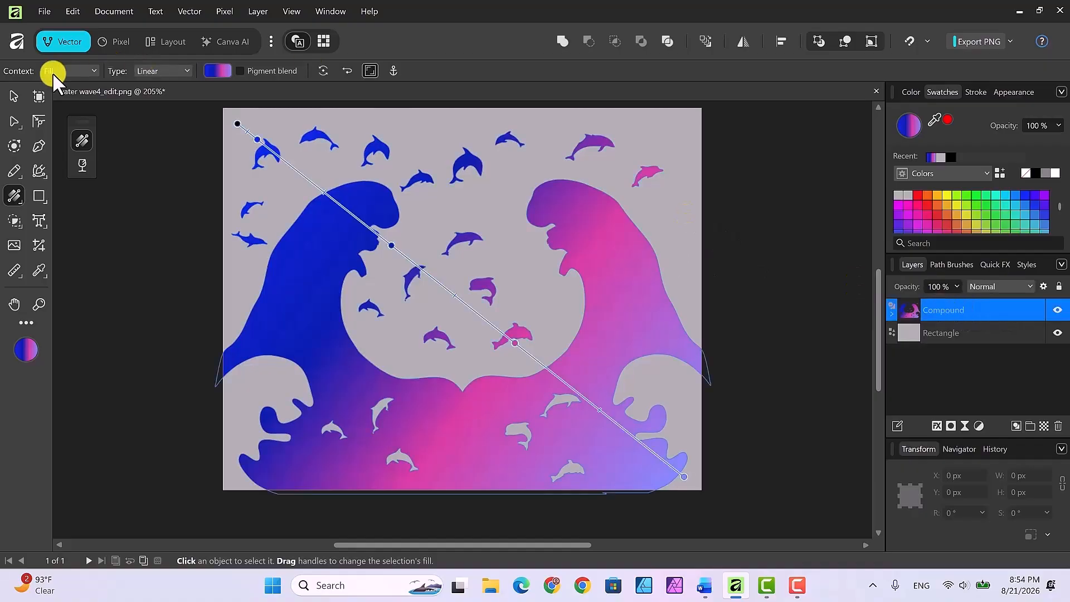
{"action": "left_click", "coordinate": [11, 97]}
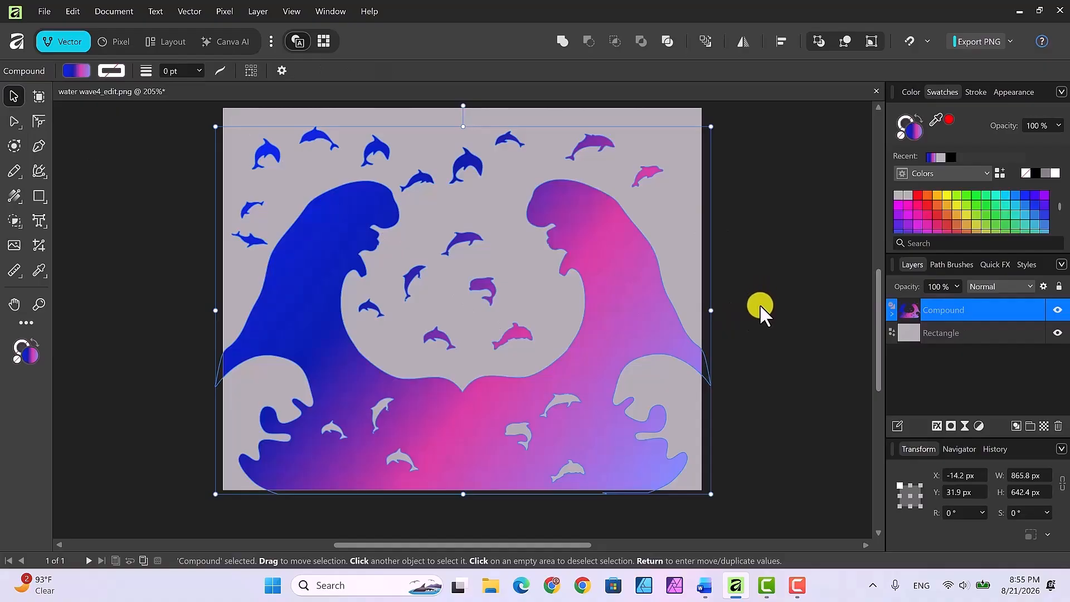
{"action": "left_click", "coordinate": [935, 426]}
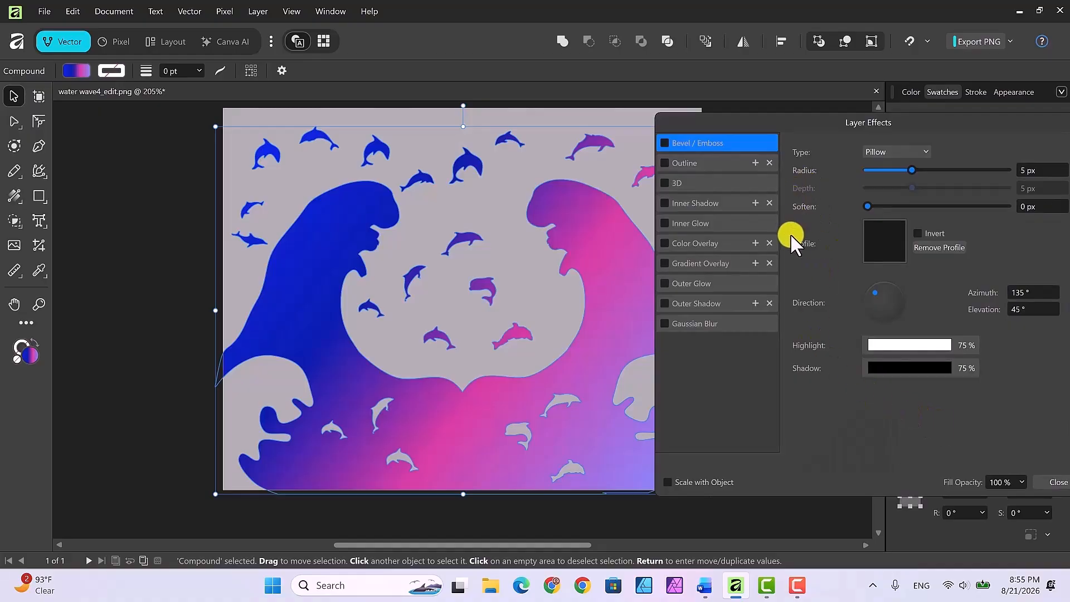
{"action": "left_click", "coordinate": [664, 304]}
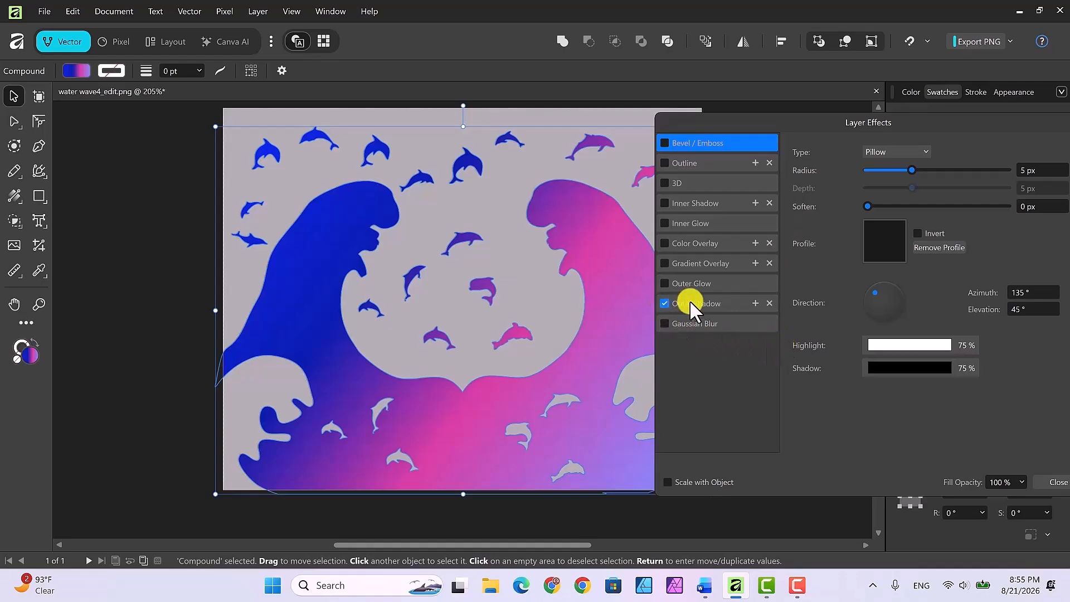
{"action": "left_click", "coordinate": [717, 311]}
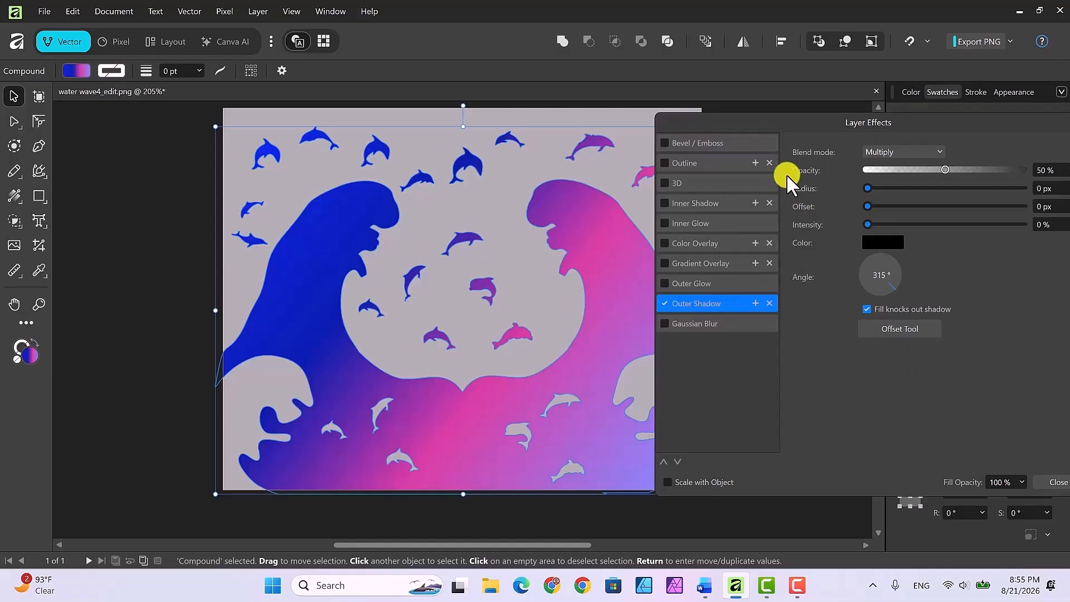
{"action": "left_click_drag", "start_coordinate": [868, 187], "coordinate": [936, 192]}
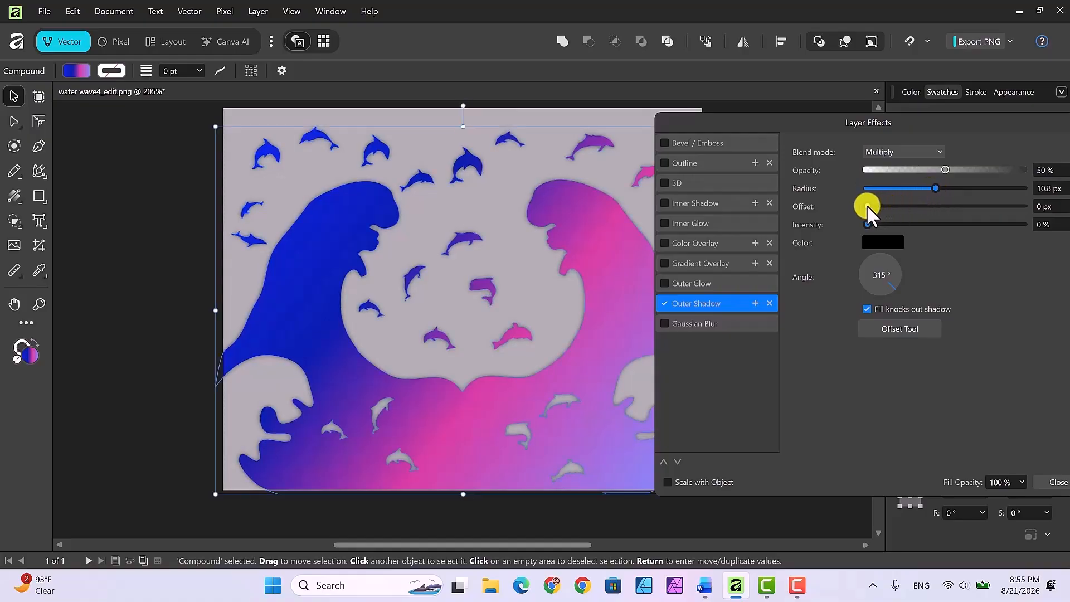
{"action": "left_click_drag", "start_coordinate": [867, 207], "coordinate": [924, 208]}
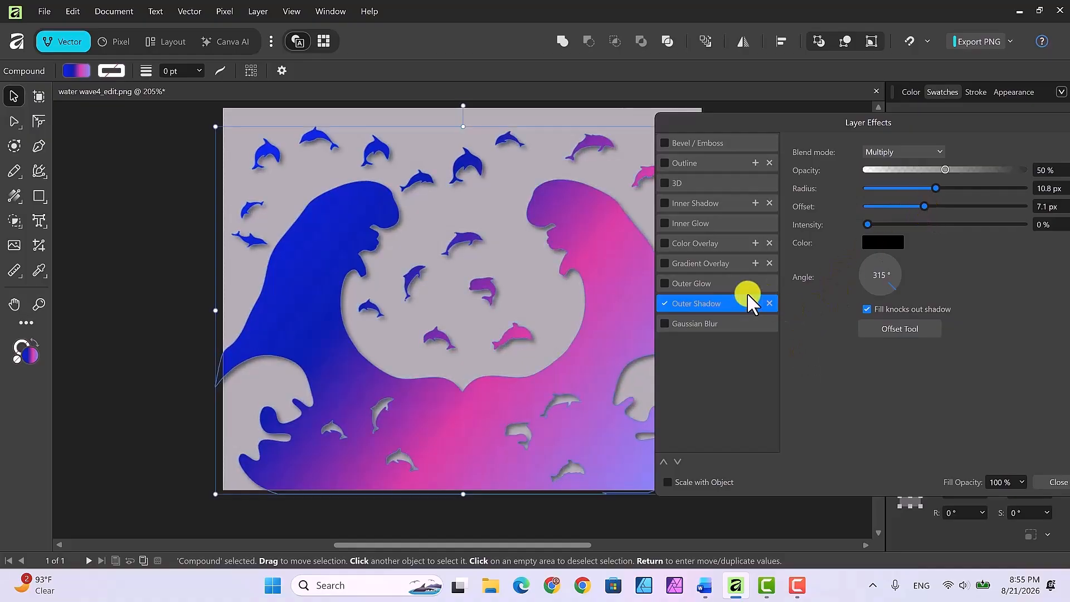
Enable an Outer Glow effect on the compound and set its radius to 4 px.
{"action": "left_click", "coordinate": [691, 285]}
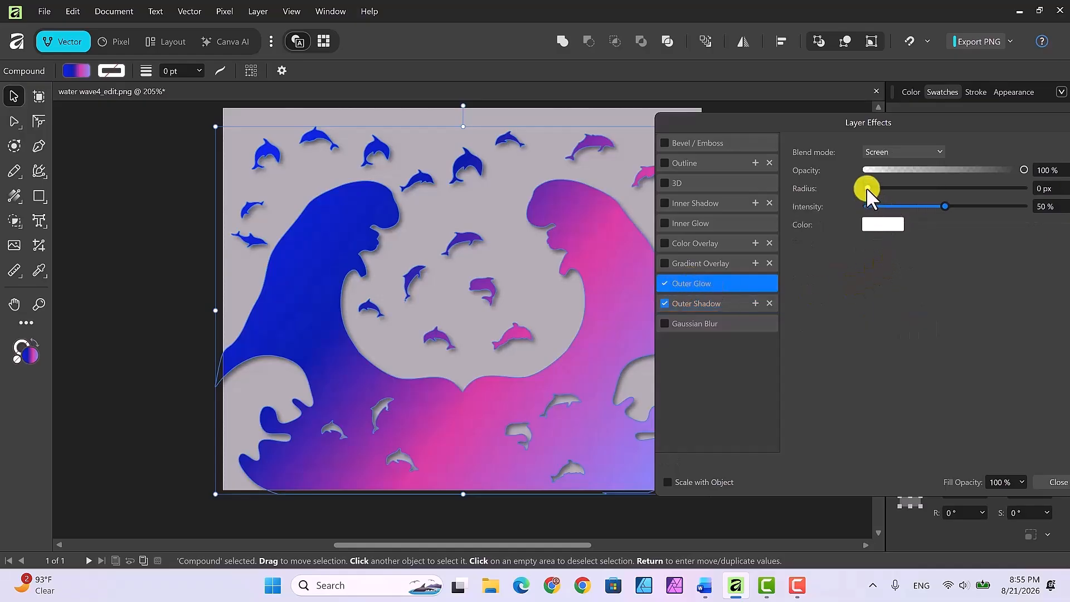
{"action": "left_click_drag", "start_coordinate": [868, 189], "coordinate": [929, 195]}
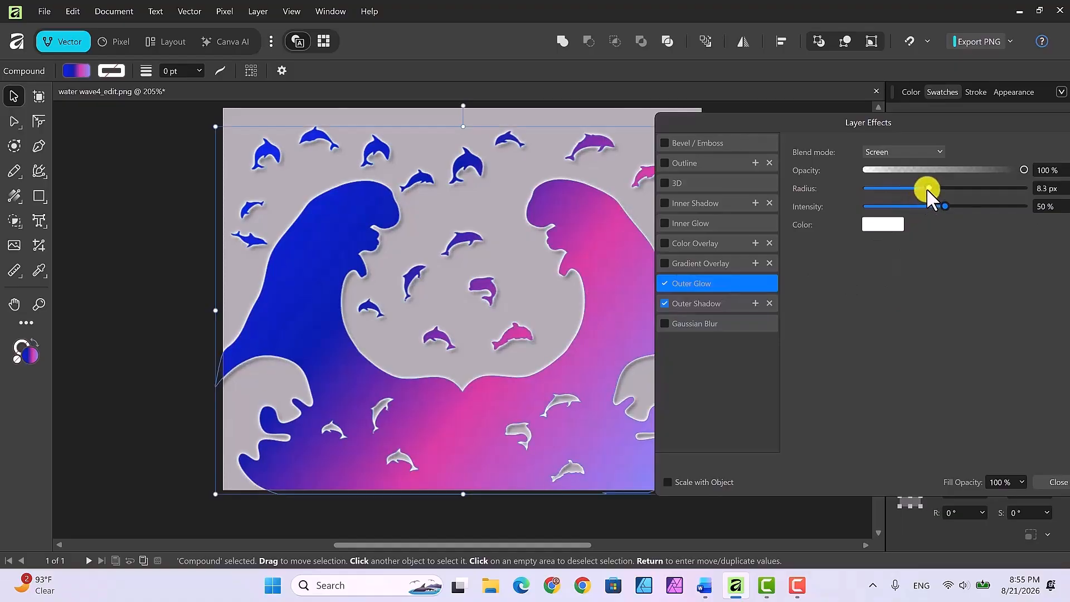
{"action": "left_click_drag", "start_coordinate": [926, 188], "coordinate": [912, 187]}
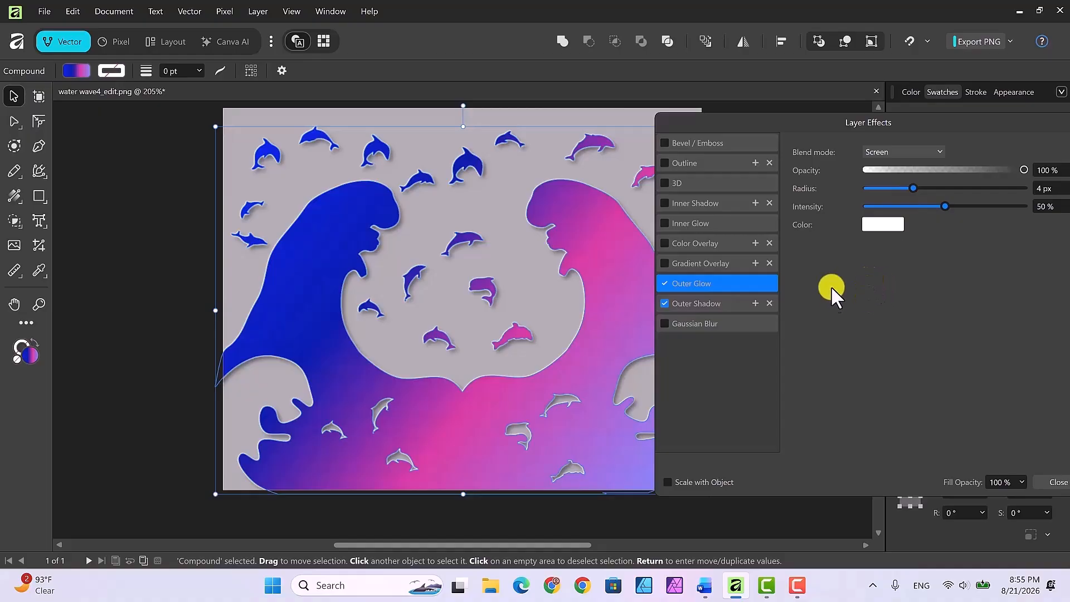
Enable the 3D effect on the compound with a radius of 4.6 px, close the layer effects and deselect the compound.
{"action": "left_click", "coordinate": [665, 183]}
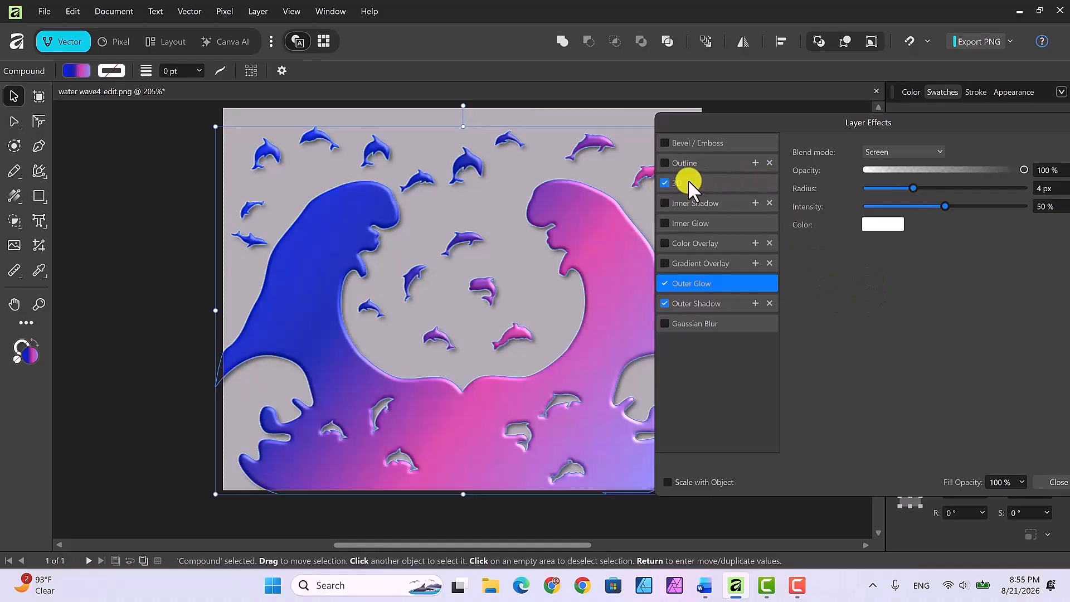
{"action": "left_click", "coordinate": [696, 180]}
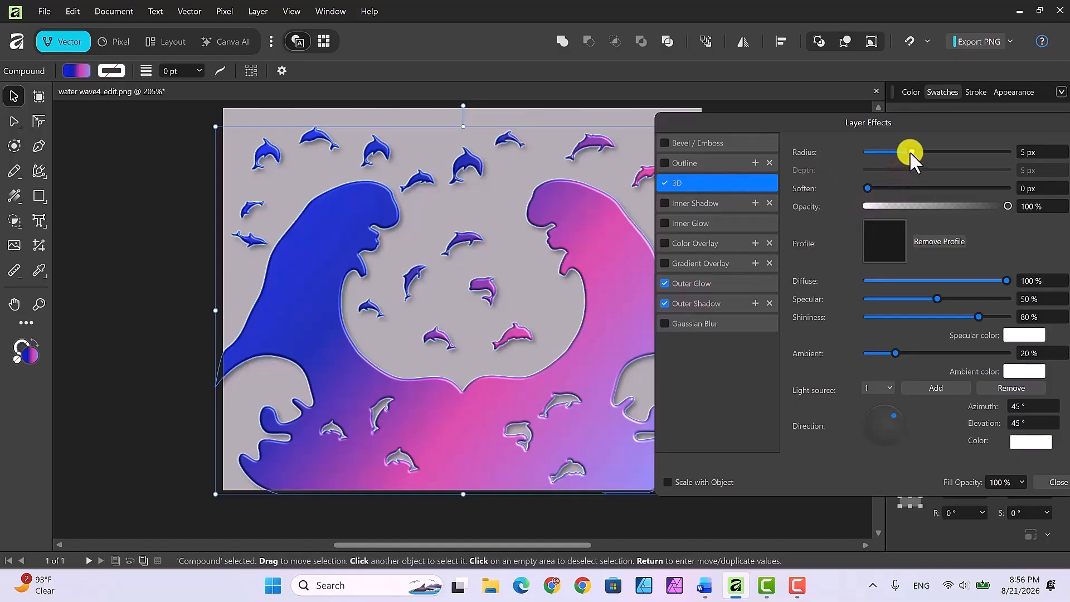
{"action": "mouse_move", "coordinate": [910, 151]}
{"action": "left_mouse_down"}
{"action": "mouse_move", "coordinate": [930, 152]}
{"action": "mouse_move", "coordinate": [904, 151]}
{"action": "mouse_move", "coordinate": [912, 157]}
{"action": "left_mouse_up"}
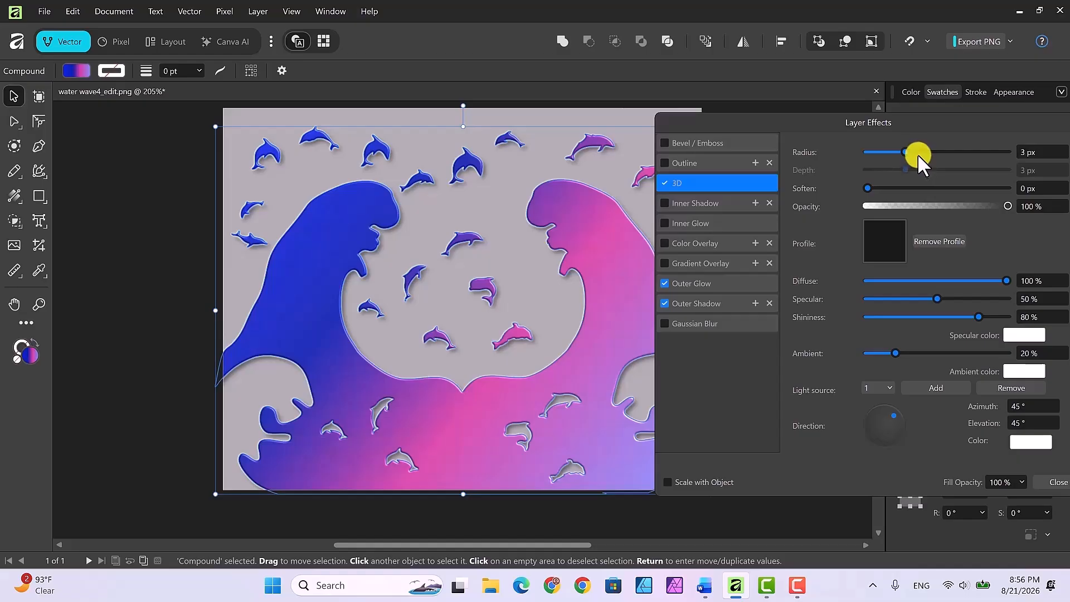
{"action": "left_click_drag", "start_coordinate": [908, 148], "coordinate": [910, 149]}
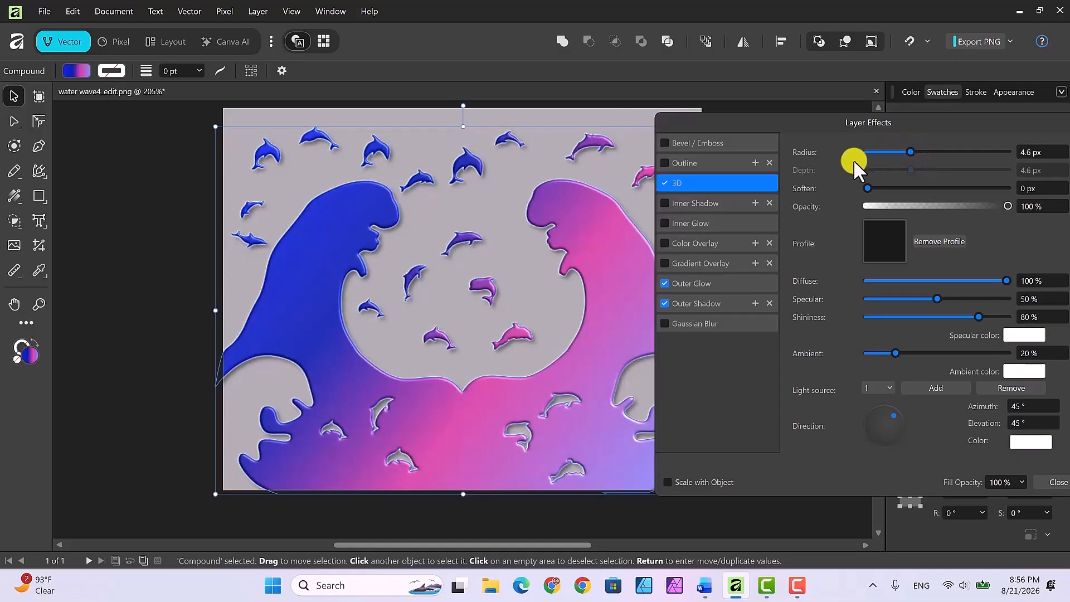
{"action": "left_click_drag", "start_coordinate": [988, 122], "coordinate": [957, 122]}
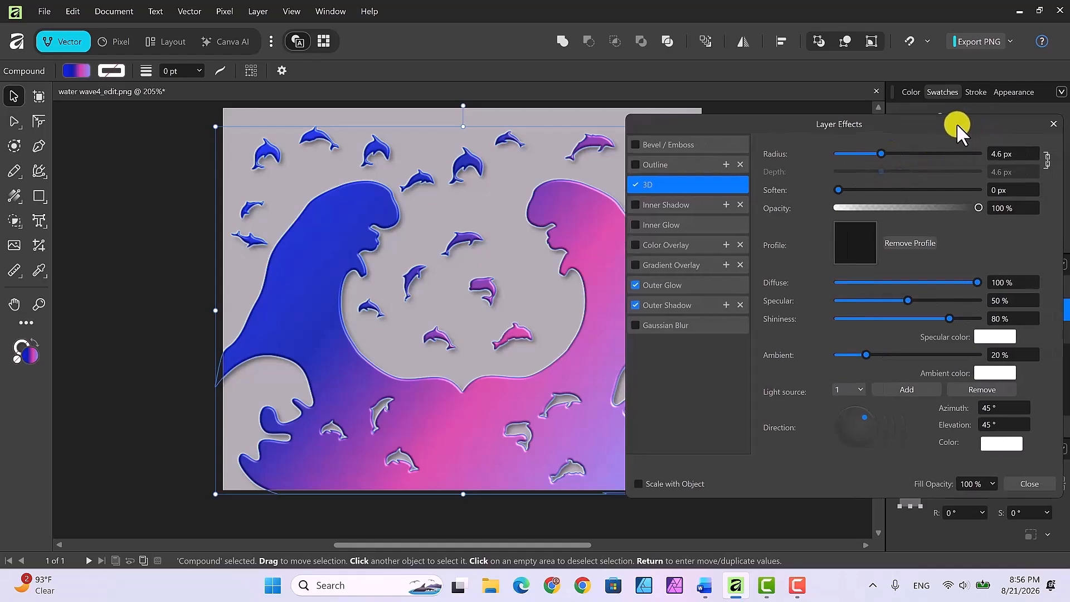
{"action": "left_click", "coordinate": [1052, 125]}
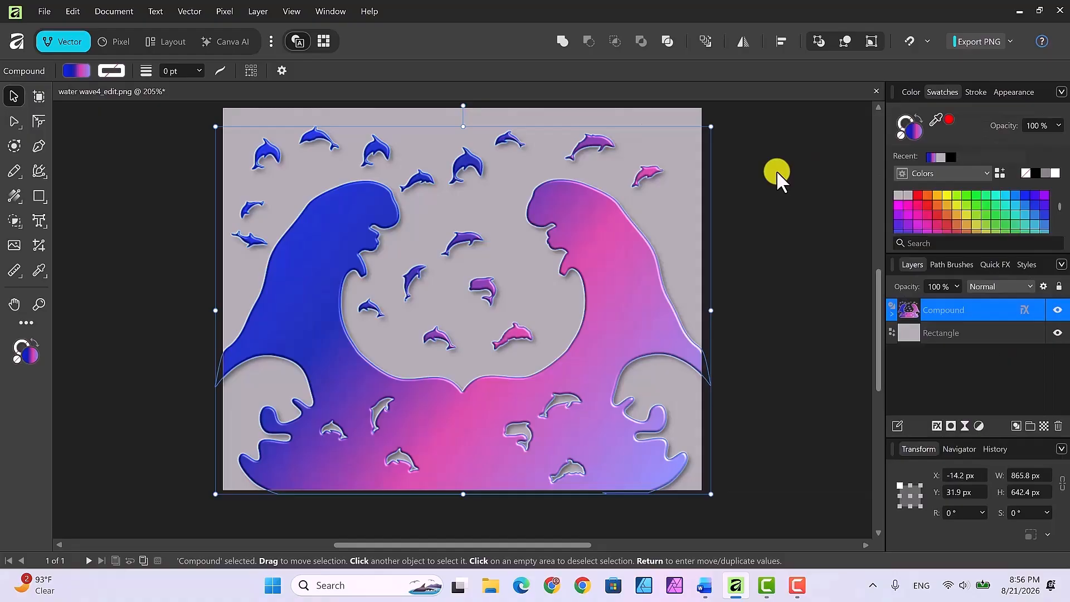
{"action": "left_click", "coordinate": [771, 196]}
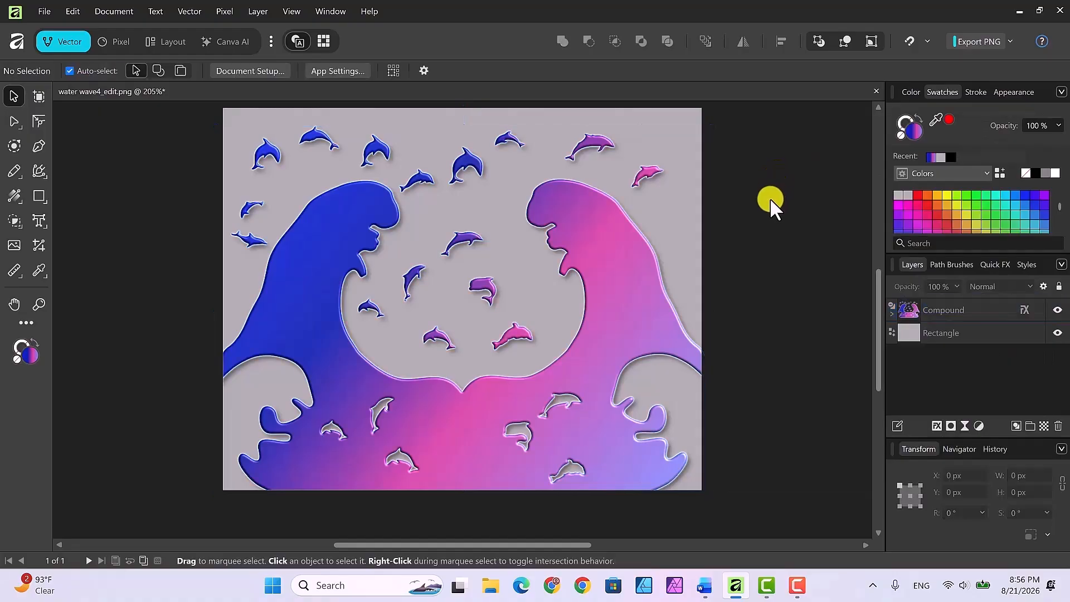